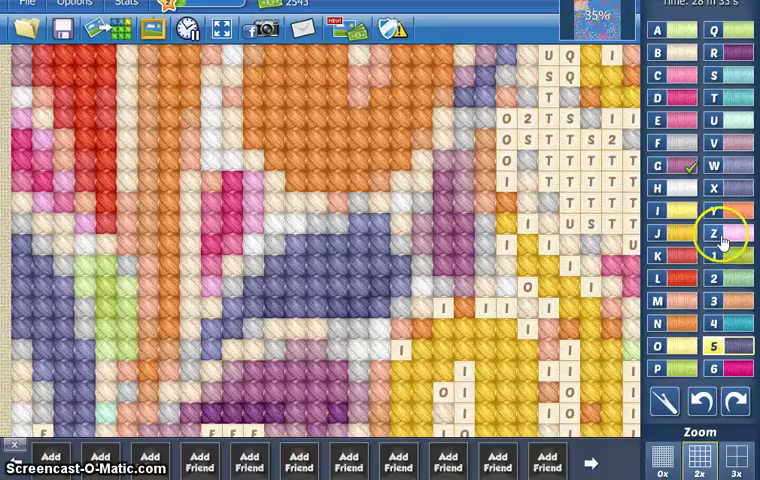
Step: Choose the teal T thread and stitch two patches of T cells in the upper-left area
{"action": "left_click", "coordinate": [714, 98]}
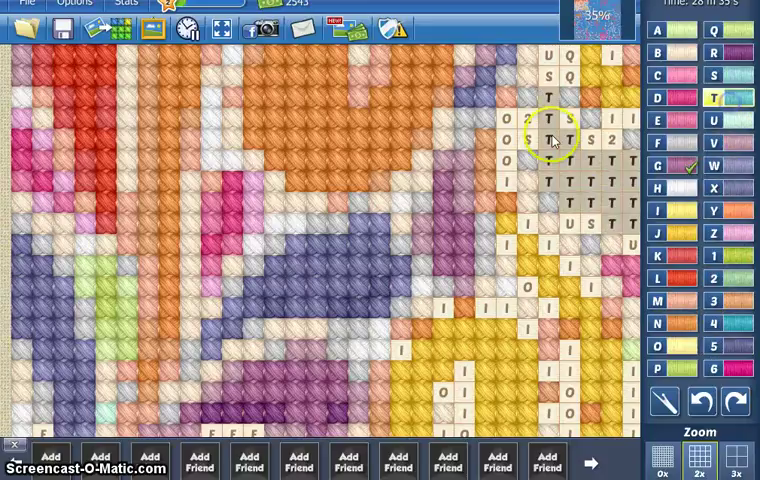
{"action": "mouse_move", "coordinate": [553, 140]}
{"action": "left_mouse_down"}
{"action": "mouse_move", "coordinate": [630, 165]}
{"action": "mouse_move", "coordinate": [595, 178]}
{"action": "left_mouse_up"}
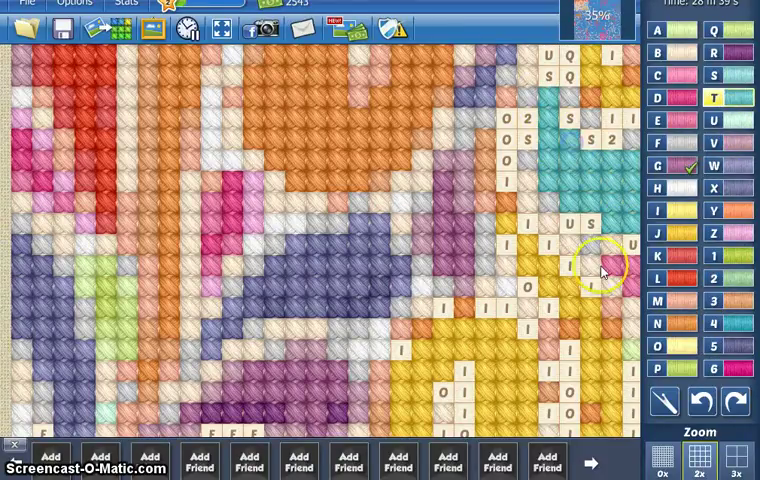
{"action": "mouse_move", "coordinate": [603, 278]}
{"action": "left_mouse_down"}
{"action": "mouse_move", "coordinate": [325, 155]}
{"action": "mouse_move", "coordinate": [350, 200]}
{"action": "left_mouse_up"}
{"action": "left_click_drag", "start_coordinate": [530, 110], "coordinate": [420, 160]}
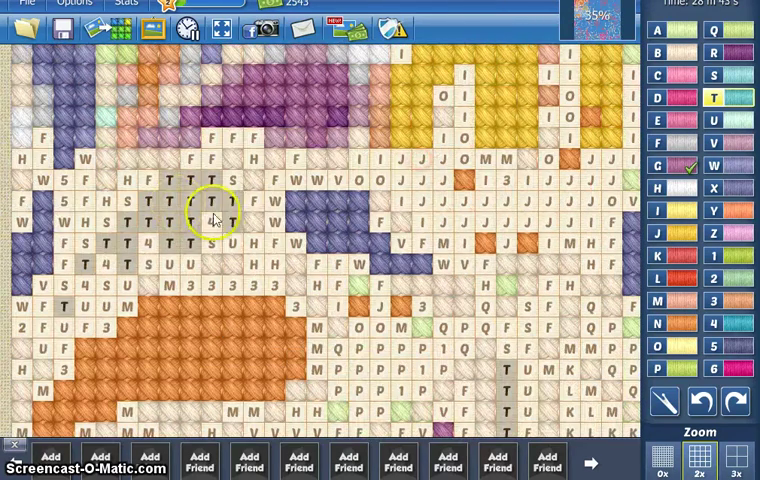
{"action": "mouse_move", "coordinate": [213, 205]}
{"action": "left_mouse_down"}
{"action": "mouse_move", "coordinate": [200, 215]}
{"action": "mouse_move", "coordinate": [147, 209]}
{"action": "left_mouse_up"}
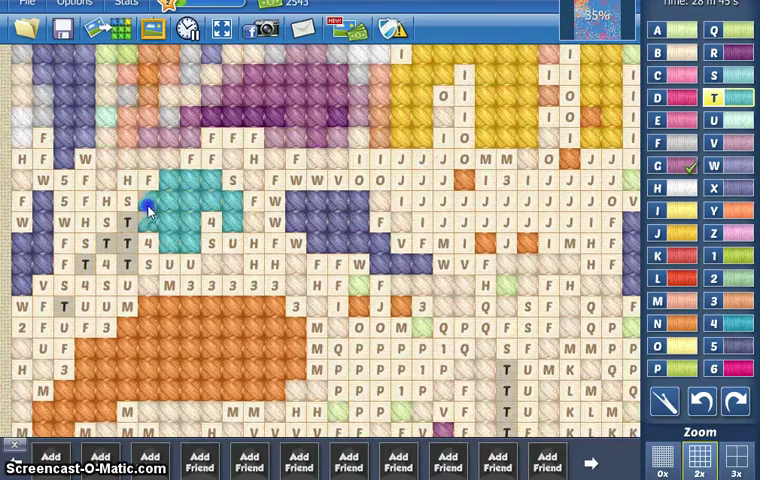
Step: Stitch the long vertical column of T cells teal lower in the pattern
{"action": "left_click", "coordinate": [88, 268]}
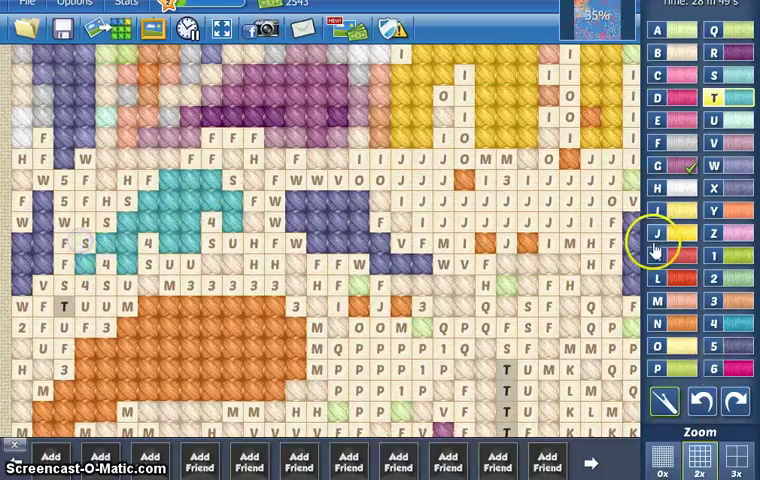
{"action": "left_click", "coordinate": [730, 122]}
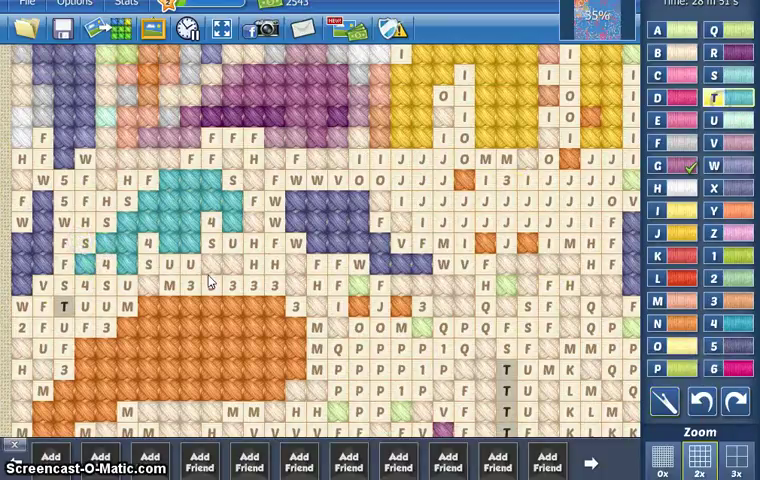
{"action": "scroll", "coordinate": [296, 209], "scroll_direction": "down", "scroll_amount": 5}
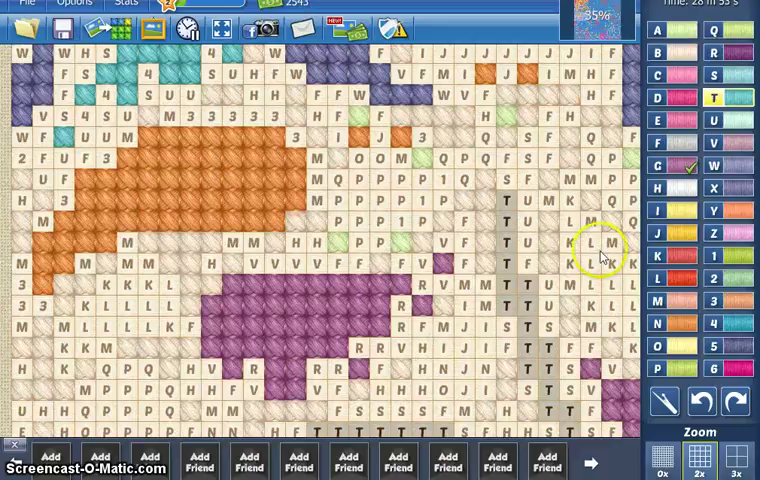
{"action": "left_click", "coordinate": [657, 255]}
{"action": "left_click_drag", "start_coordinate": [508, 200], "coordinate": [527, 305]}
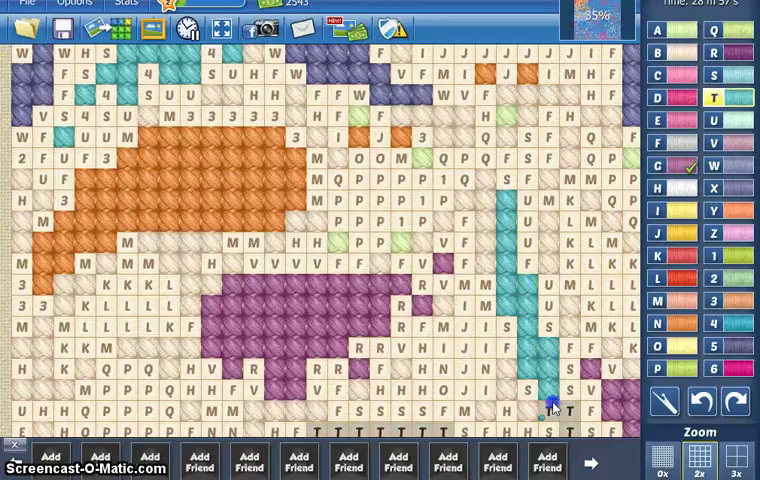
{"action": "scroll", "coordinate": [549, 424], "scroll_direction": "down", "scroll_amount": 3}
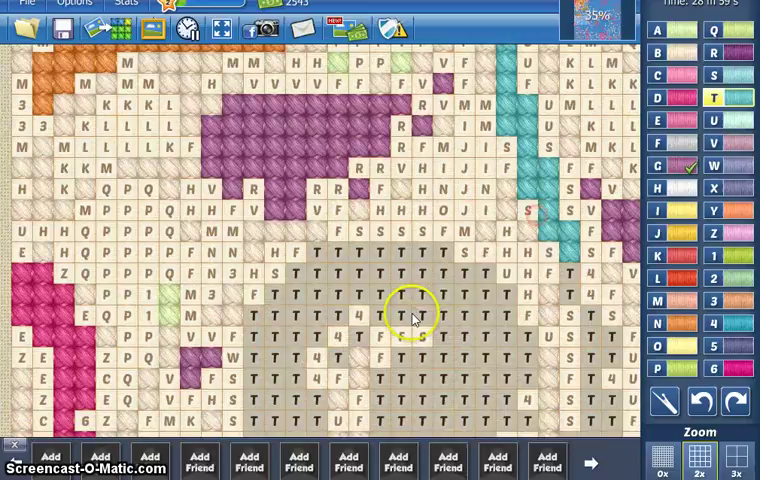
{"action": "scroll", "coordinate": [420, 300], "scroll_direction": "down", "scroll_amount": 3}
Step: Stitch teal along the T block's right columns, bottom row, left edge and top arc
{"action": "left_click_drag", "start_coordinate": [565, 105], "coordinate": [590, 190]}
{"action": "left_click_drag", "start_coordinate": [590, 236], "coordinate": [594, 292]}
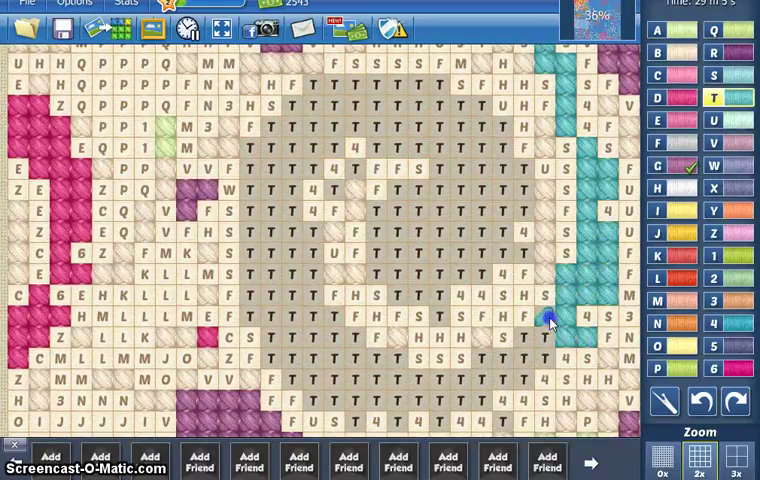
{"action": "left_click_drag", "start_coordinate": [548, 318], "coordinate": [543, 345]}
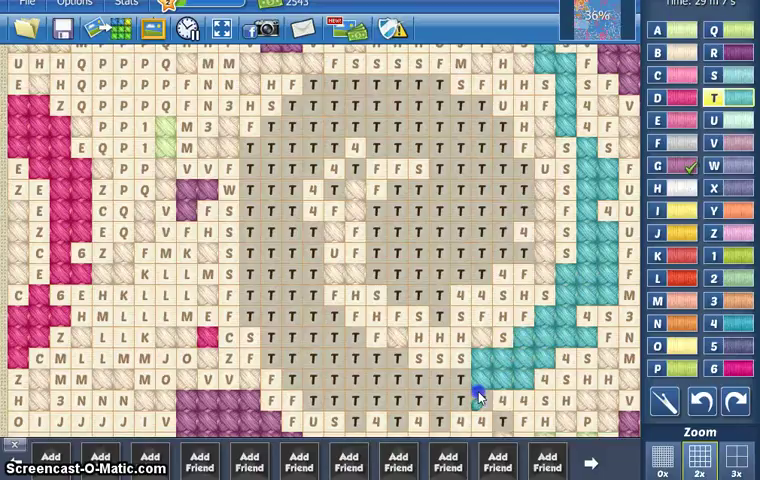
{"action": "left_click_drag", "start_coordinate": [478, 400], "coordinate": [398, 400]}
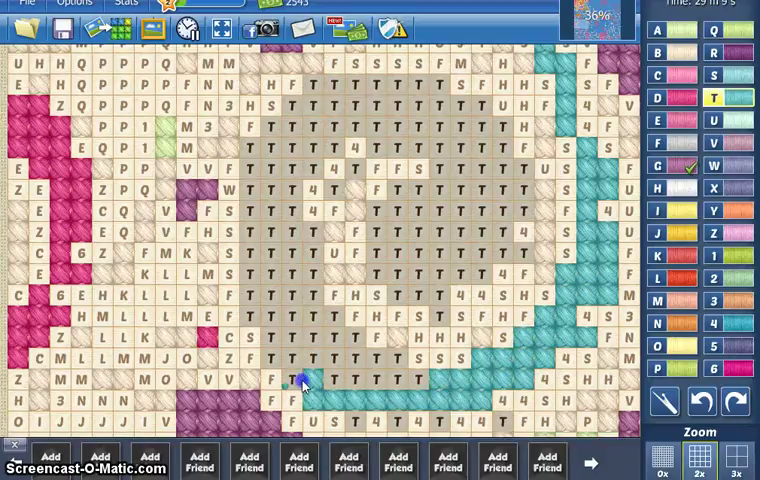
{"action": "left_click_drag", "start_coordinate": [283, 360], "coordinate": [270, 322]}
{"action": "mouse_move", "coordinate": [253, 283]}
{"action": "left_mouse_down"}
{"action": "mouse_move", "coordinate": [260, 140]}
{"action": "mouse_move", "coordinate": [296, 123]}
{"action": "left_mouse_up"}
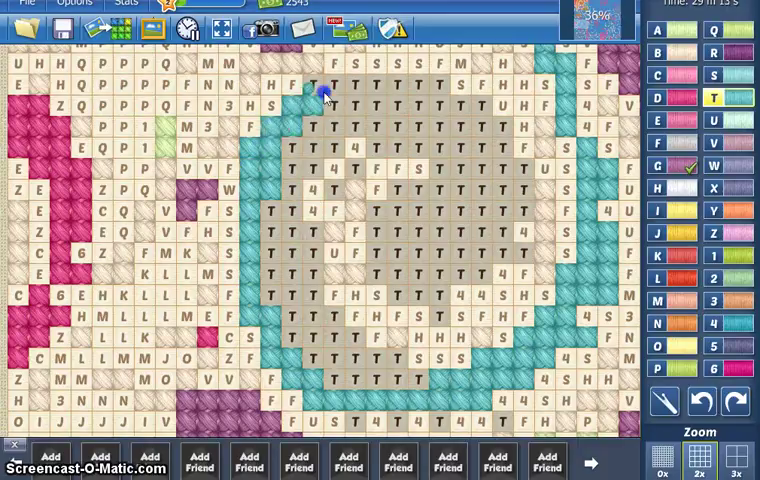
{"action": "mouse_move", "coordinate": [323, 95]}
{"action": "left_mouse_down"}
{"action": "mouse_move", "coordinate": [390, 85]}
{"action": "mouse_move", "coordinate": [445, 88]}
{"action": "mouse_move", "coordinate": [495, 125]}
{"action": "mouse_move", "coordinate": [513, 175]}
{"action": "left_mouse_up"}
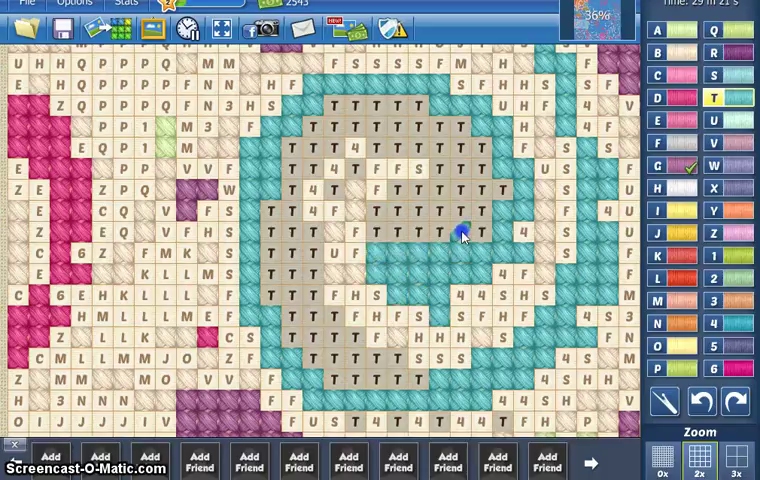
Step: Fill the inner and upper rows of the T block with teal stitches
{"action": "mouse_move", "coordinate": [462, 233]}
{"action": "left_mouse_down"}
{"action": "mouse_move", "coordinate": [392, 232]}
{"action": "mouse_move", "coordinate": [478, 224]}
{"action": "left_mouse_up"}
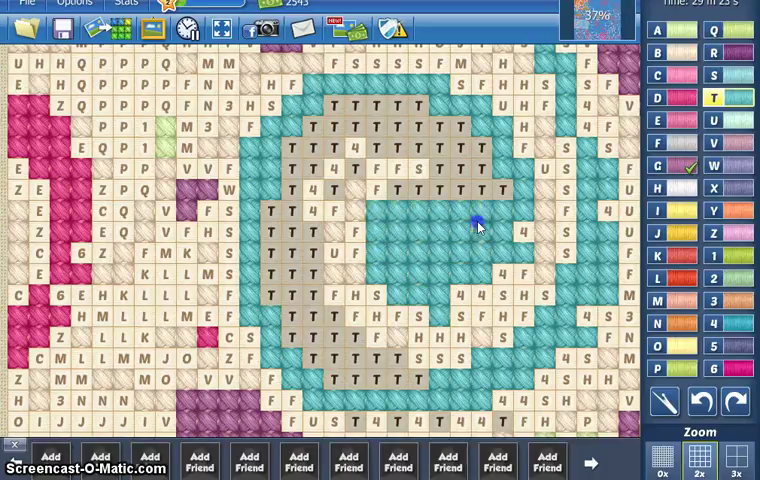
{"action": "left_click_drag", "start_coordinate": [481, 188], "coordinate": [407, 190]}
{"action": "left_click_drag", "start_coordinate": [469, 169], "coordinate": [446, 149]}
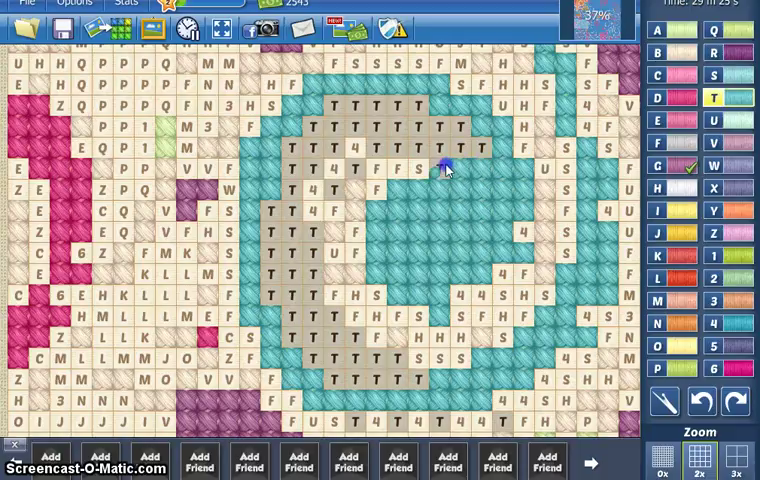
{"action": "mouse_move", "coordinate": [385, 149]}
{"action": "left_mouse_down"}
{"action": "mouse_move", "coordinate": [460, 127]}
{"action": "mouse_move", "coordinate": [360, 120]}
{"action": "mouse_move", "coordinate": [349, 107]}
{"action": "left_mouse_up"}
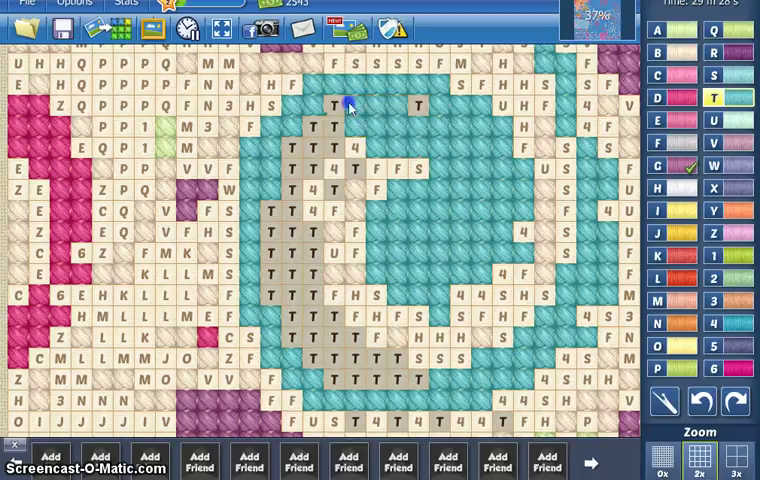
{"action": "left_click", "coordinate": [360, 170]}
{"action": "left_click", "coordinate": [340, 190]}
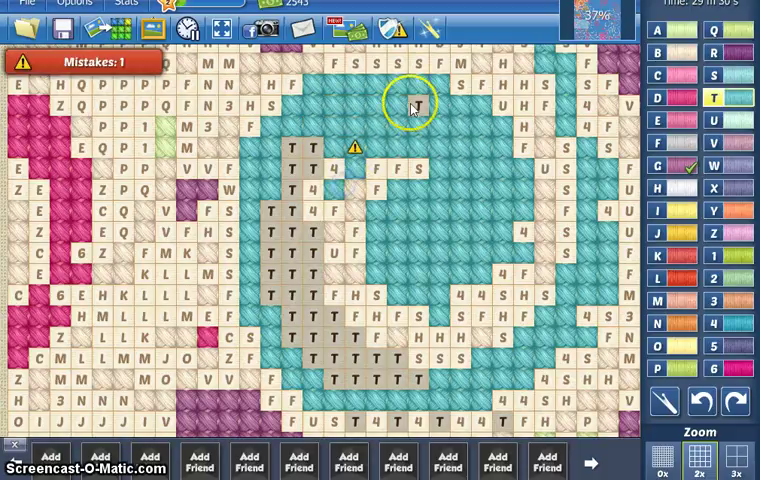
Step: Unpick the mistaken stitch on the 4 cell, then stitch the last T columns and bottom row teal
{"action": "left_click", "coordinate": [665, 400]}
{"action": "left_click", "coordinate": [355, 148]}
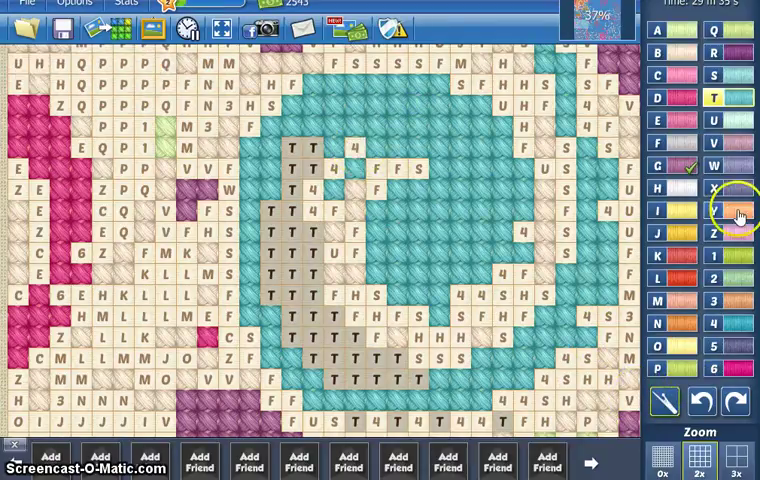
{"action": "left_click", "coordinate": [313, 148]}
{"action": "mouse_move", "coordinate": [292, 232]}
{"action": "left_mouse_down"}
{"action": "mouse_move", "coordinate": [305, 330]}
{"action": "mouse_move", "coordinate": [270, 222]}
{"action": "left_mouse_up"}
{"action": "mouse_move", "coordinate": [313, 238]}
{"action": "left_mouse_down"}
{"action": "mouse_move", "coordinate": [313, 345]}
{"action": "mouse_move", "coordinate": [335, 380]}
{"action": "mouse_move", "coordinate": [418, 383]}
{"action": "mouse_move", "coordinate": [355, 340]}
{"action": "mouse_move", "coordinate": [355, 422]}
{"action": "mouse_move", "coordinate": [503, 422]}
{"action": "left_mouse_up"}
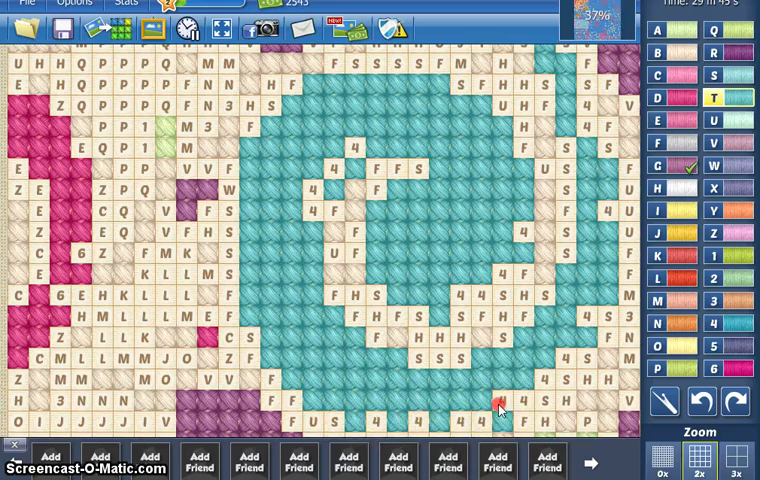
{"action": "scroll", "coordinate": [500, 404], "scroll_direction": "down", "scroll_amount": 5}
{"action": "scroll", "coordinate": [548, 138], "scroll_direction": "down", "scroll_amount": 3}
Step: Stitch a T block, the leftmost T column and three bottom T cells teal
{"action": "mouse_move", "coordinate": [485, 282]}
{"action": "left_mouse_down"}
{"action": "mouse_move", "coordinate": [485, 325]}
{"action": "mouse_move", "coordinate": [527, 362]}
{"action": "left_mouse_up"}
{"action": "scroll", "coordinate": [423, 343], "scroll_direction": "down", "scroll_amount": 5}
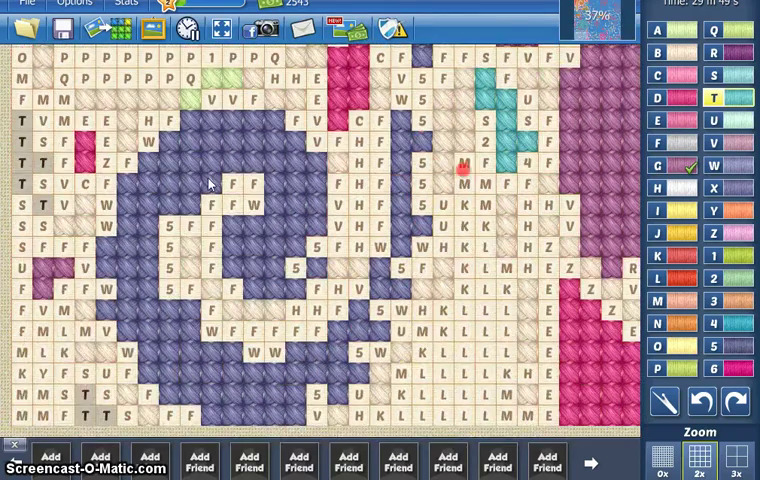
{"action": "left_click_drag", "start_coordinate": [22, 120], "coordinate": [20, 180]}
{"action": "left_click", "coordinate": [43, 205]}
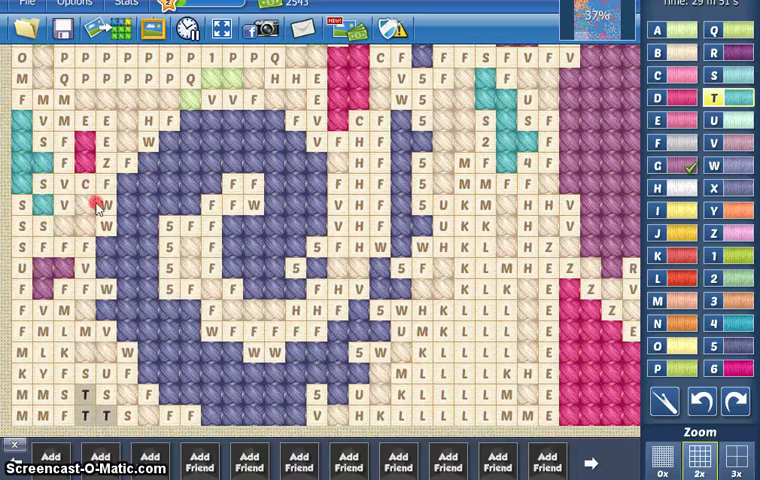
{"action": "left_click_drag", "start_coordinate": [85, 395], "coordinate": [105, 415]}
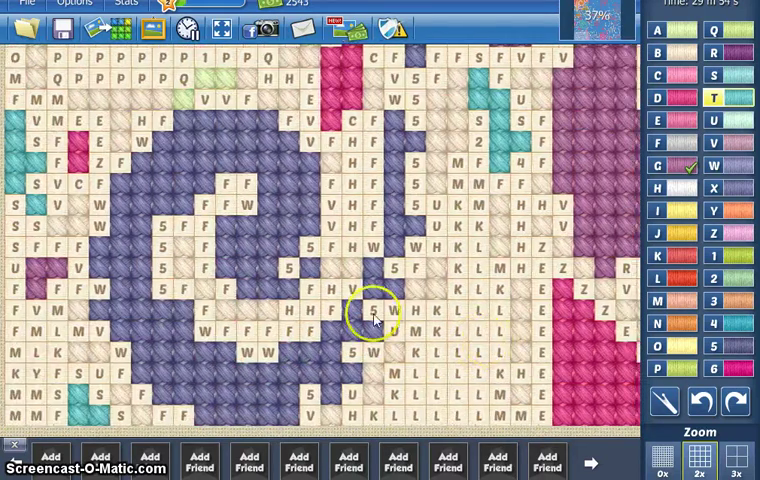
Step: Stitch two short T rows and a few single T cells teal in another region
{"action": "left_click_drag", "start_coordinate": [370, 330], "coordinate": [50, 285]}
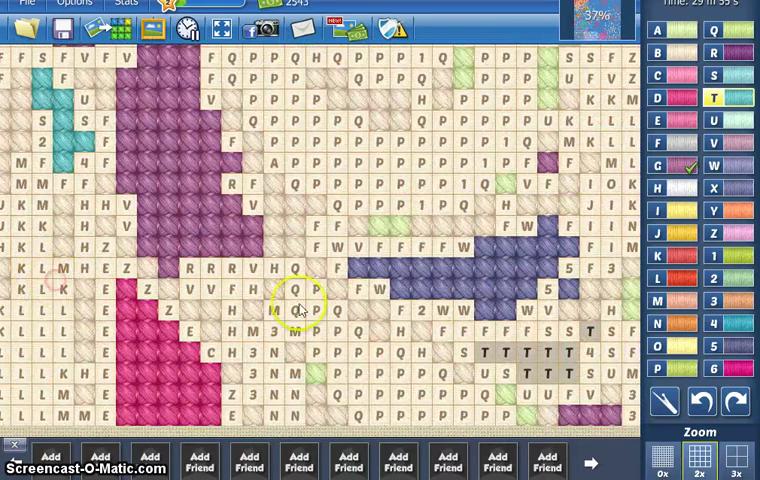
{"action": "left_click_drag", "start_coordinate": [297, 305], "coordinate": [250, 270]}
{"action": "left_click_drag", "start_coordinate": [300, 335], "coordinate": [212, 355]}
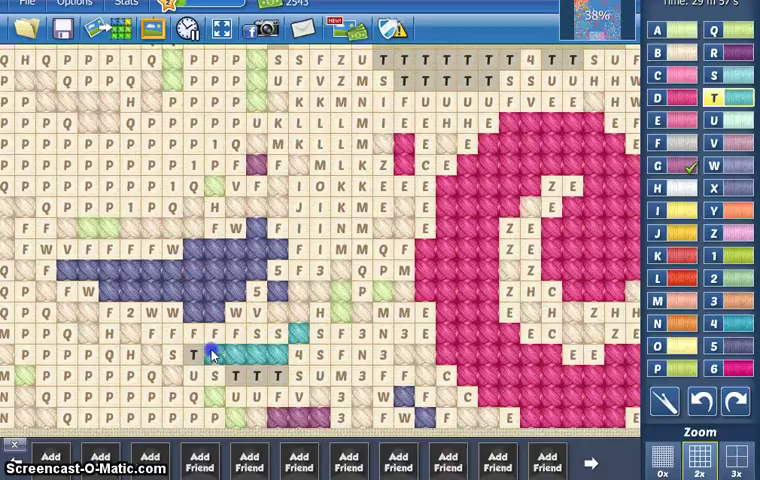
{"action": "left_click", "coordinate": [237, 375]}
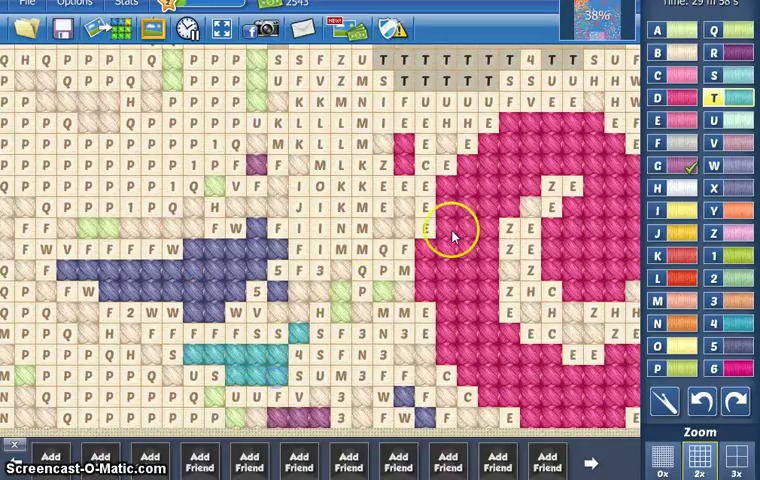
{"action": "mouse_move", "coordinate": [455, 225]}
{"action": "left_mouse_down"}
{"action": "mouse_move", "coordinate": [265, 320]}
{"action": "mouse_move", "coordinate": [350, 235]}
{"action": "mouse_move", "coordinate": [410, 218]}
{"action": "mouse_move", "coordinate": [265, 218]}
{"action": "mouse_move", "coordinate": [215, 198]}
{"action": "mouse_move", "coordinate": [185, 218]}
{"action": "mouse_move", "coordinate": [200, 250]}
{"action": "mouse_move", "coordinate": [280, 252]}
{"action": "left_mouse_up"}
{"action": "left_click_drag", "start_coordinate": [218, 218], "coordinate": [240, 218]}
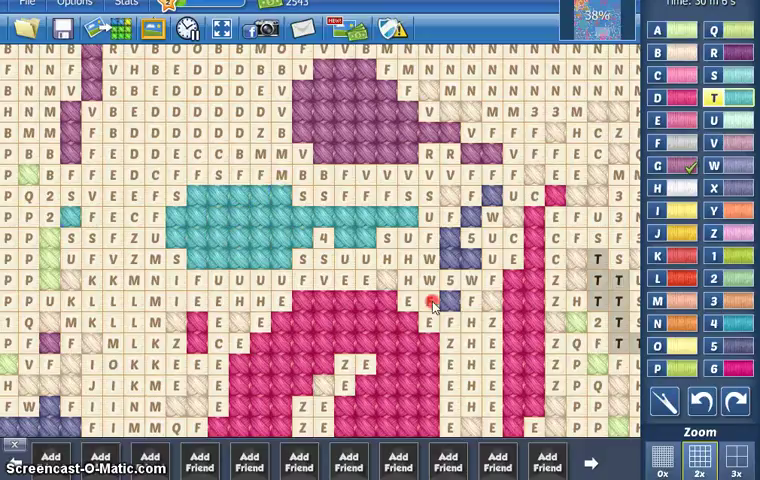
Step: Stitch a T column and a right-side row of T cells teal
{"action": "left_click_drag", "start_coordinate": [428, 297], "coordinate": [290, 195]}
{"action": "left_click_drag", "start_coordinate": [360, 118], "coordinate": [400, 205]}
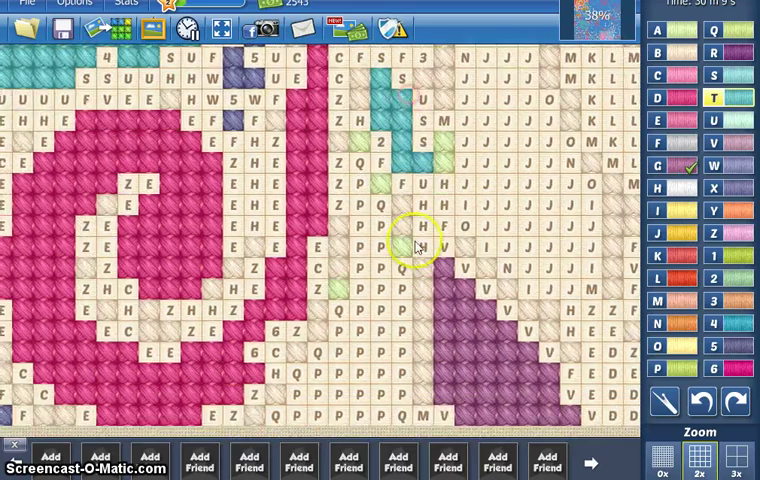
{"action": "left_click_drag", "start_coordinate": [388, 295], "coordinate": [200, 183]}
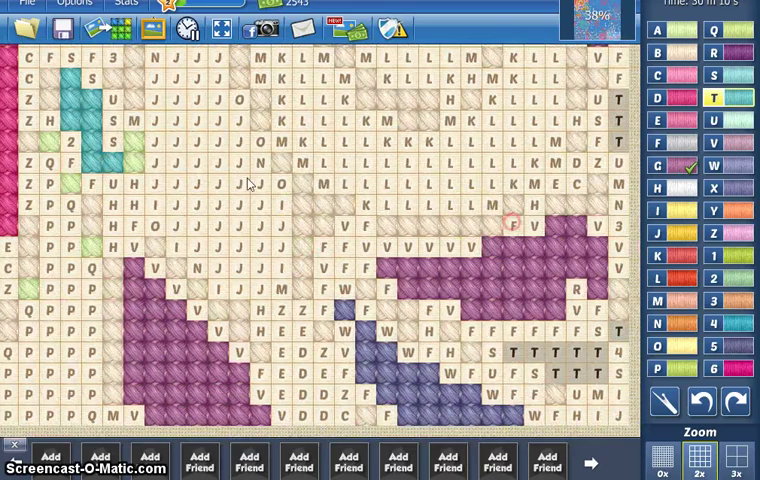
{"action": "left_click_drag", "start_coordinate": [515, 352], "coordinate": [600, 352]}
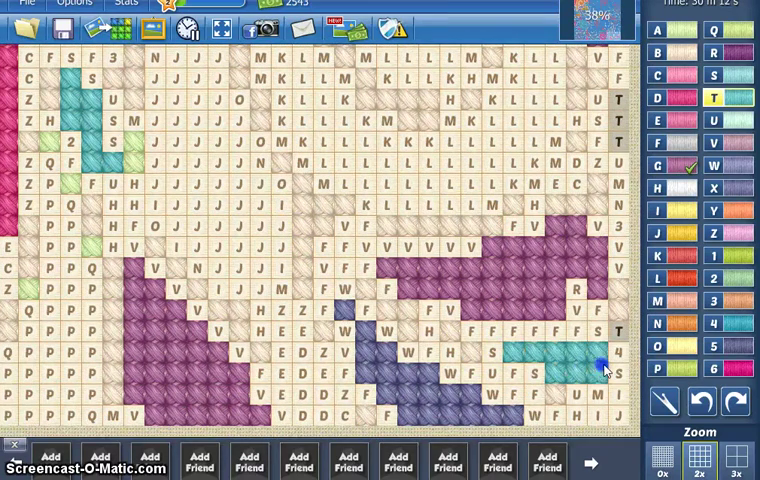
{"action": "left_click", "coordinate": [618, 331]}
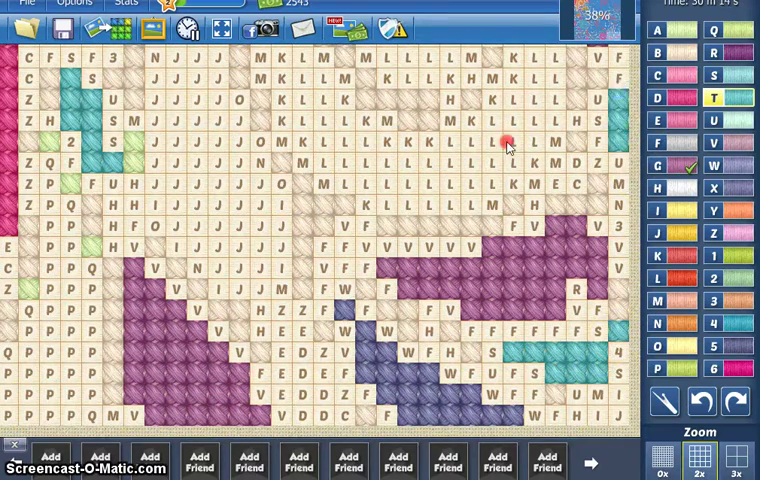
Step: Stitch a branching T cluster and its neighbouring T columns teal
{"action": "left_click_drag", "start_coordinate": [507, 145], "coordinate": [430, 380]}
{"action": "left_click_drag", "start_coordinate": [430, 250], "coordinate": [390, 255]}
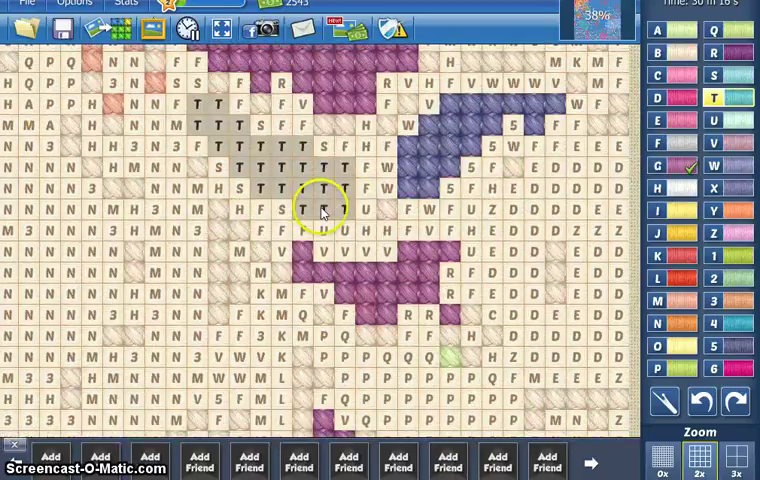
{"action": "left_click_drag", "start_coordinate": [323, 210], "coordinate": [312, 190]}
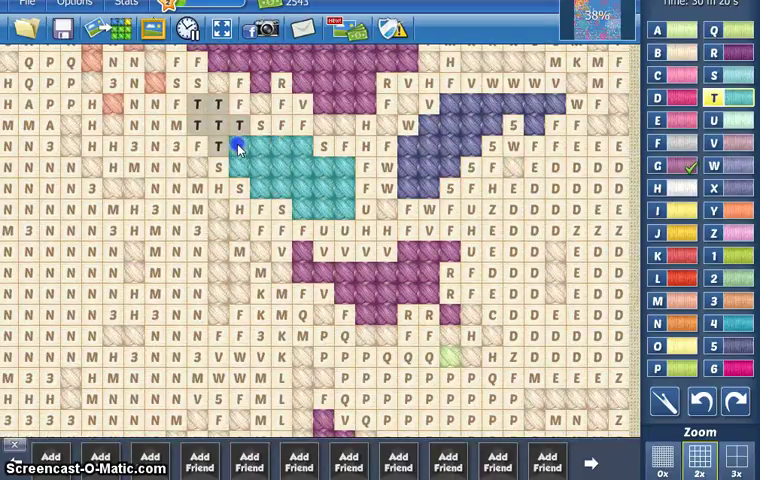
{"action": "left_click_drag", "start_coordinate": [222, 130], "coordinate": [210, 108]}
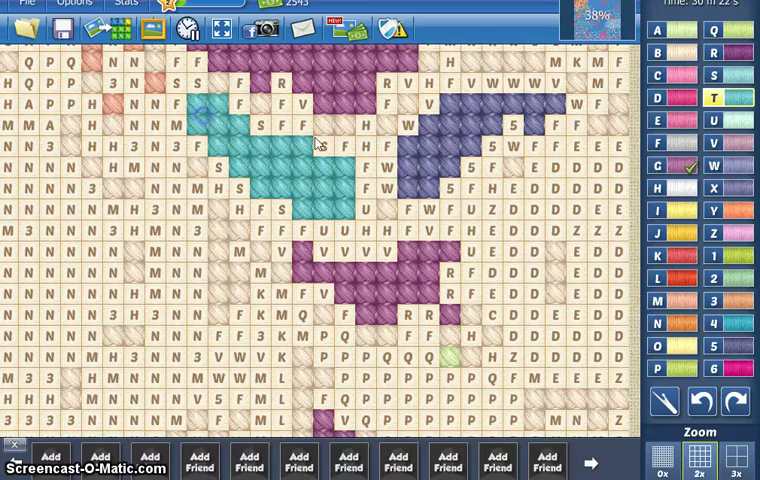
{"action": "mouse_move", "coordinate": [511, 229]}
{"action": "left_mouse_down"}
{"action": "mouse_move", "coordinate": [405, 255]}
{"action": "mouse_move", "coordinate": [378, 305]}
{"action": "mouse_move", "coordinate": [265, 335]}
{"action": "mouse_move", "coordinate": [240, 268]}
{"action": "left_mouse_up"}
{"action": "left_click_drag", "start_coordinate": [240, 120], "coordinate": [245, 270]}
{"action": "left_click_drag", "start_coordinate": [260, 110], "coordinate": [265, 285]}
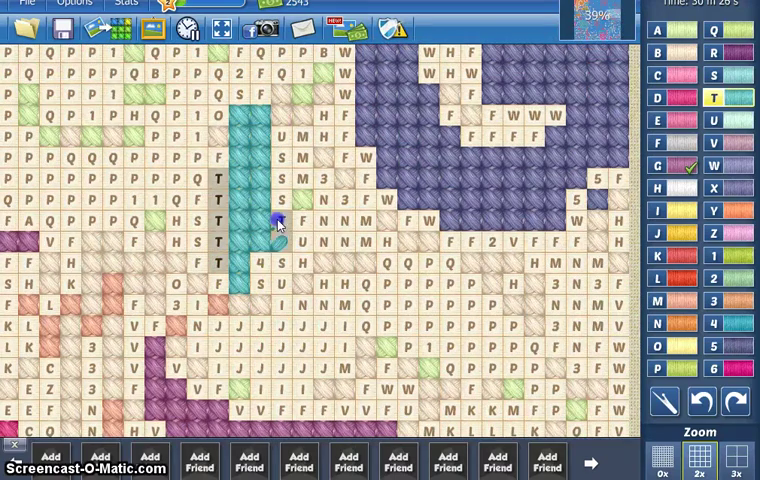
{"action": "left_click_drag", "start_coordinate": [218, 178], "coordinate": [220, 266]}
Step: Stitch a vertical run, a row and a right-side column of T cells teal, reaching 39%
{"action": "mouse_move", "coordinate": [332, 175]}
{"action": "left_mouse_down"}
{"action": "mouse_move", "coordinate": [330, 150]}
{"action": "mouse_move", "coordinate": [215, 245]}
{"action": "mouse_move", "coordinate": [48, 228]}
{"action": "mouse_move", "coordinate": [30, 290]}
{"action": "left_mouse_up"}
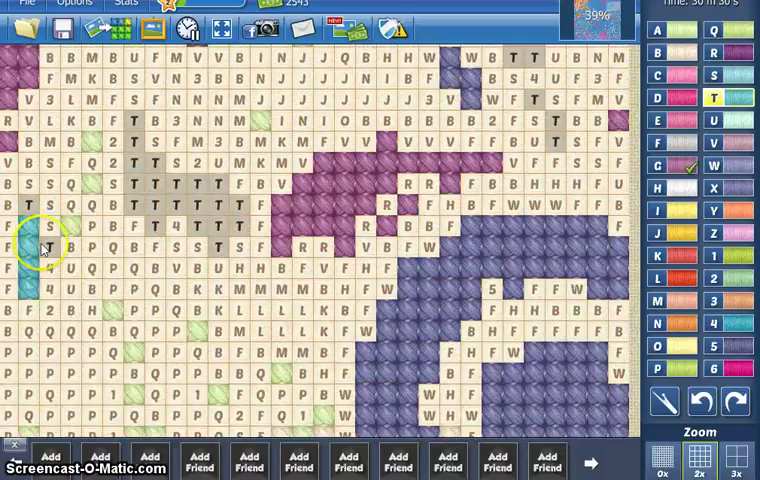
{"action": "mouse_move", "coordinate": [134, 122]}
{"action": "left_mouse_down"}
{"action": "mouse_move", "coordinate": [155, 205]}
{"action": "mouse_move", "coordinate": [218, 192]}
{"action": "left_mouse_up"}
{"action": "left_click_drag", "start_coordinate": [197, 226], "coordinate": [236, 210]}
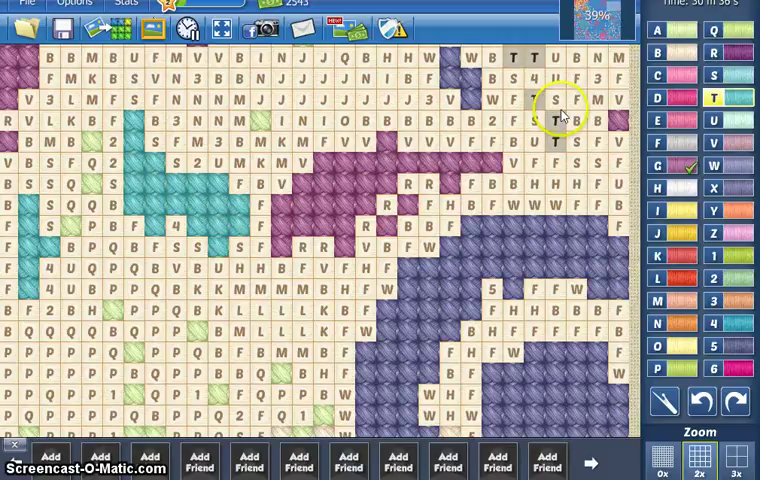
{"action": "scroll", "coordinate": [538, 100], "scroll_direction": "up", "scroll_amount": 5}
{"action": "mouse_move", "coordinate": [538, 218]}
{"action": "left_mouse_down"}
{"action": "mouse_move", "coordinate": [531, 70]}
{"action": "mouse_move", "coordinate": [515, 142]}
{"action": "mouse_move", "coordinate": [521, 190]}
{"action": "left_mouse_up"}
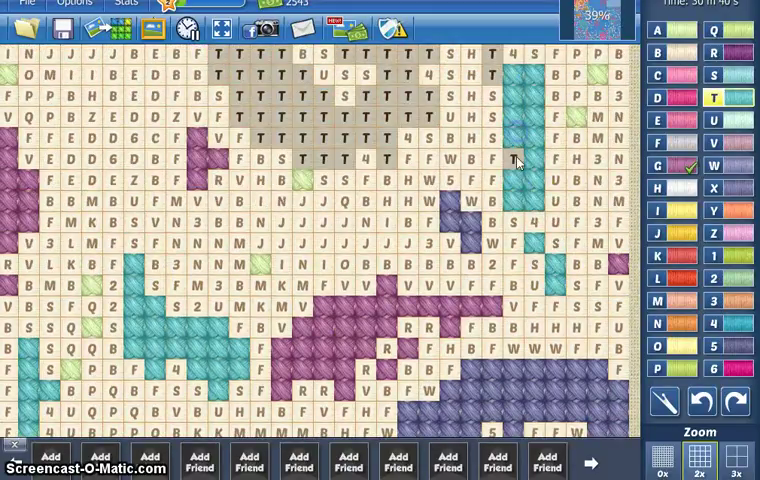
{"action": "scroll", "coordinate": [515, 160], "scroll_direction": "up", "scroll_amount": 8}
{"action": "left_click_drag", "start_coordinate": [495, 235], "coordinate": [492, 140]}
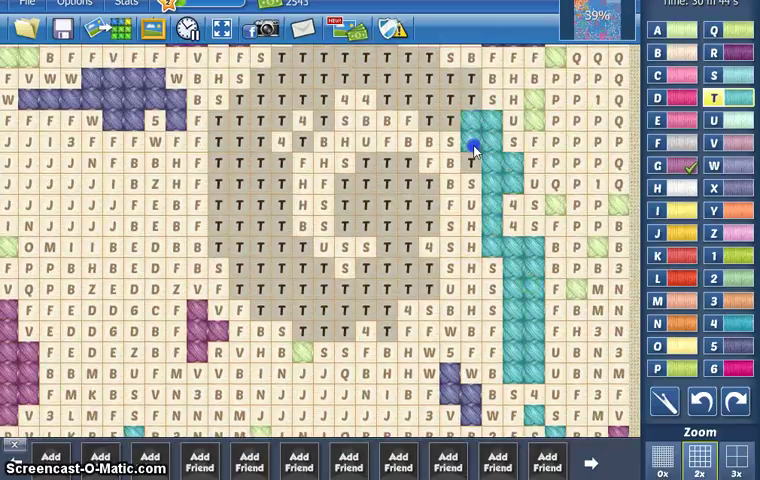
Step: Stitch the top rows and long columns of the central T block teal
{"action": "left_click_drag", "start_coordinate": [472, 100], "coordinate": [447, 98]}
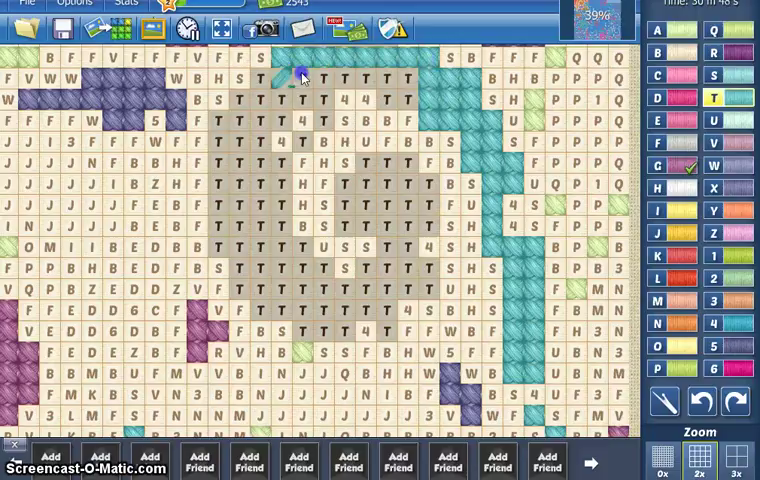
{"action": "left_click_drag", "start_coordinate": [303, 79], "coordinate": [405, 79]}
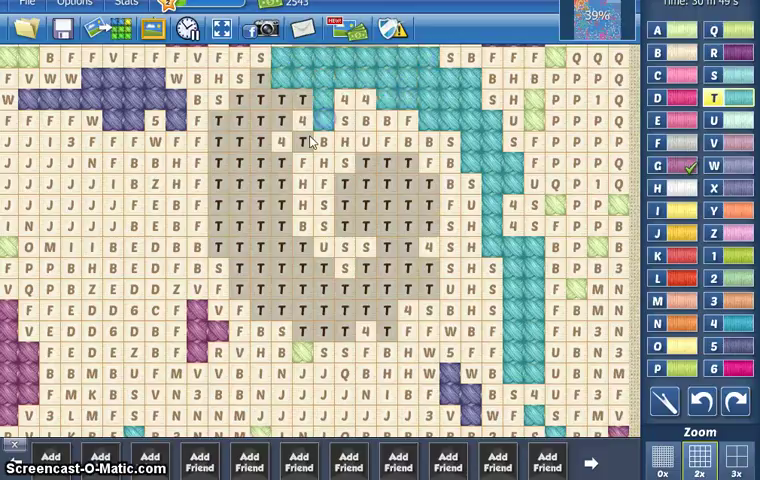
{"action": "mouse_move", "coordinate": [262, 80]}
{"action": "left_mouse_down"}
{"action": "mouse_move", "coordinate": [262, 250]}
{"action": "mouse_move", "coordinate": [279, 288]}
{"action": "mouse_move", "coordinate": [301, 305]}
{"action": "left_mouse_up"}
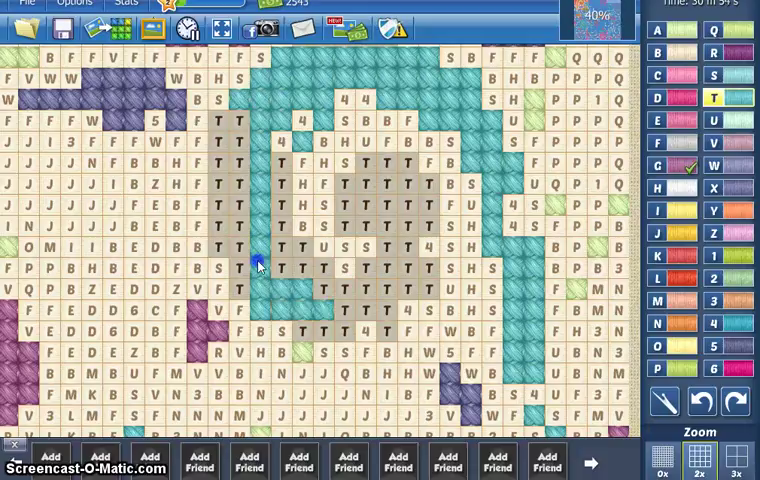
{"action": "mouse_move", "coordinate": [239, 233]}
{"action": "left_mouse_down"}
{"action": "mouse_move", "coordinate": [239, 122]}
{"action": "mouse_move", "coordinate": [219, 195]}
{"action": "mouse_move", "coordinate": [219, 240]}
{"action": "mouse_move", "coordinate": [240, 289]}
{"action": "left_mouse_up"}
{"action": "mouse_move", "coordinate": [281, 163]}
{"action": "left_mouse_down"}
{"action": "mouse_move", "coordinate": [281, 260]}
{"action": "mouse_move", "coordinate": [305, 272]}
{"action": "left_mouse_up"}
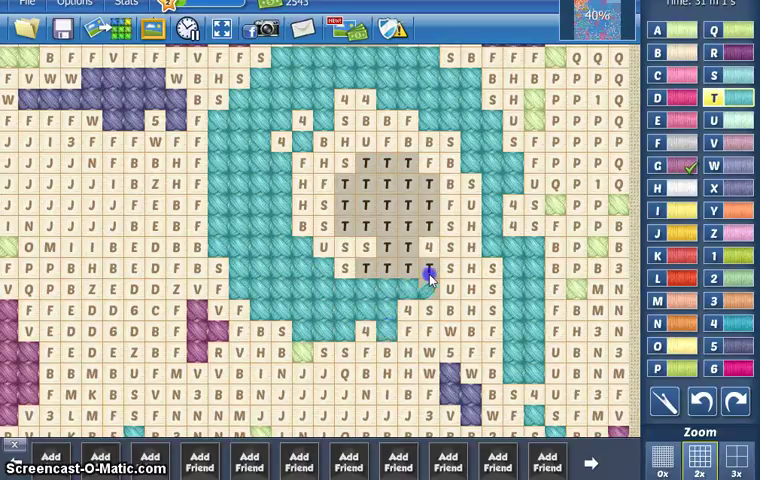
Step: Stitch the last T cells in the swirl centre and unpick the misplaced stitch
{"action": "left_click_drag", "start_coordinate": [428, 270], "coordinate": [368, 268]}
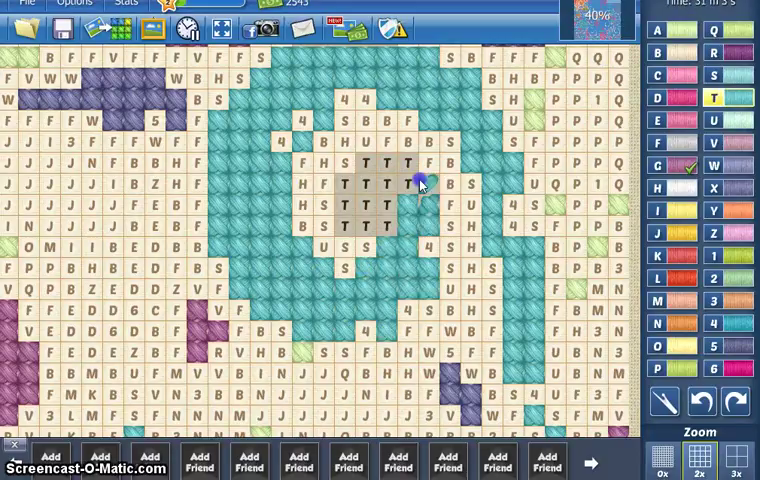
{"action": "mouse_move", "coordinate": [390, 222]}
{"action": "left_mouse_down"}
{"action": "mouse_move", "coordinate": [344, 226]}
{"action": "mouse_move", "coordinate": [344, 184]}
{"action": "mouse_move", "coordinate": [366, 163]}
{"action": "mouse_move", "coordinate": [344, 163]}
{"action": "left_mouse_up"}
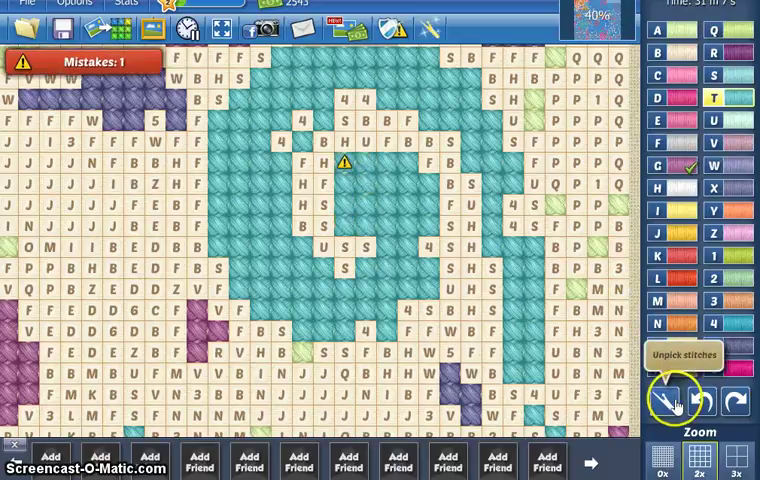
{"action": "left_click", "coordinate": [664, 401]}
{"action": "left_click", "coordinate": [344, 163]}
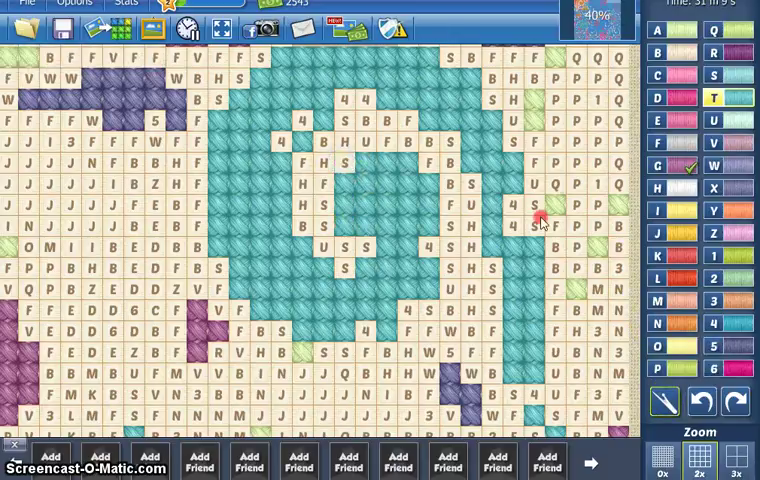
Step: Stitch a T row, a winding T path and a three-cell T column teal
{"action": "left_click_drag", "start_coordinate": [540, 215], "coordinate": [560, 245]}
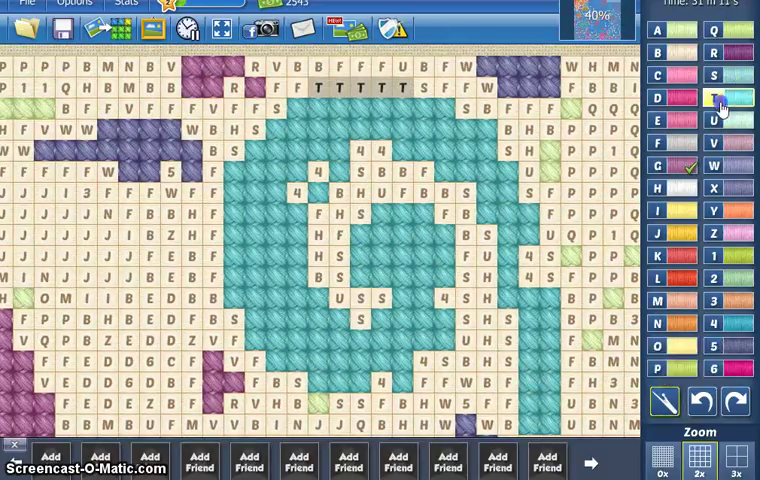
{"action": "left_click_drag", "start_coordinate": [403, 88], "coordinate": [318, 88]}
{"action": "left_click_drag", "start_coordinate": [155, 170], "coordinate": [500, 170]}
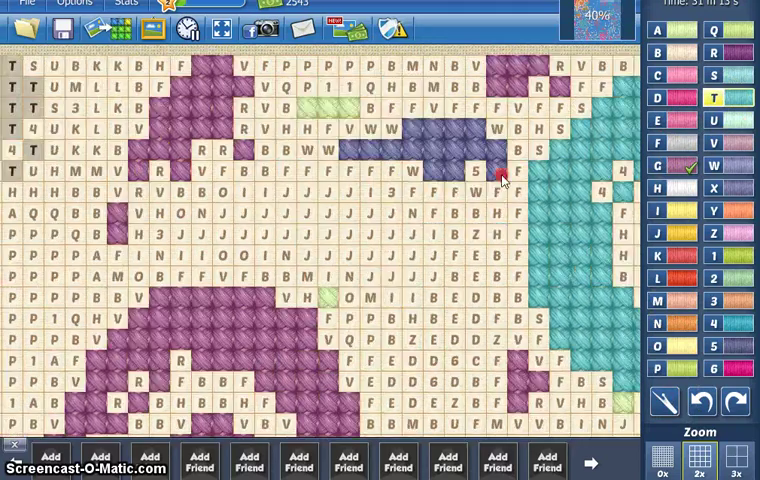
{"action": "left_click_drag", "start_coordinate": [229, 204], "coordinate": [577, 255]}
{"action": "mouse_move", "coordinate": [350, 235]}
{"action": "left_mouse_down"}
{"action": "mouse_move", "coordinate": [372, 200]}
{"action": "mouse_move", "coordinate": [372, 175]}
{"action": "mouse_move", "coordinate": [401, 112]}
{"action": "left_mouse_up"}
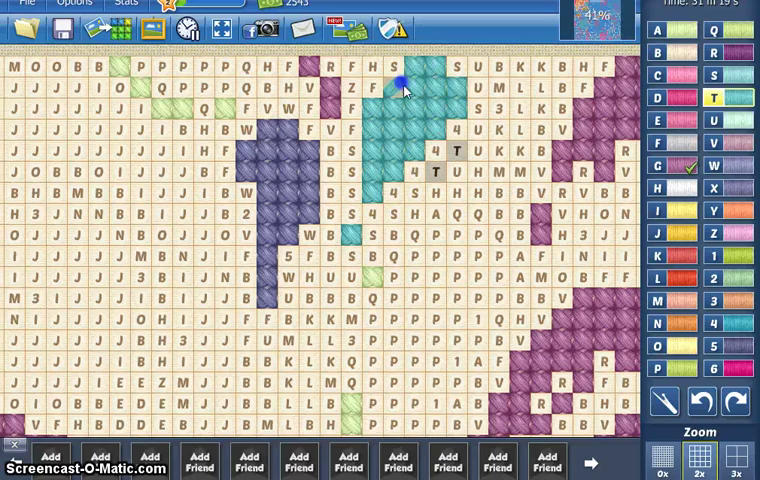
{"action": "mouse_move", "coordinate": [370, 205]}
{"action": "left_mouse_down"}
{"action": "mouse_move", "coordinate": [290, 205]}
{"action": "mouse_move", "coordinate": [595, 160]}
{"action": "mouse_move", "coordinate": [478, 207]}
{"action": "mouse_move", "coordinate": [410, 295]}
{"action": "mouse_move", "coordinate": [410, 280]}
{"action": "mouse_move", "coordinate": [370, 260]}
{"action": "left_mouse_up"}
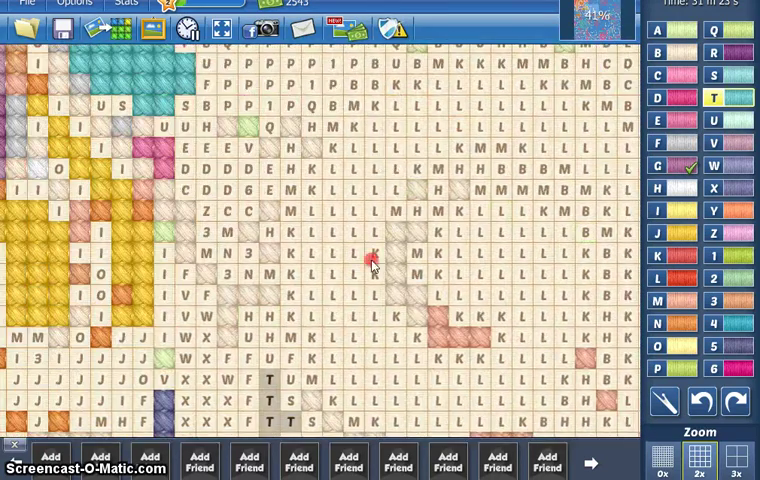
{"action": "left_click_drag", "start_coordinate": [278, 245], "coordinate": [281, 292]}
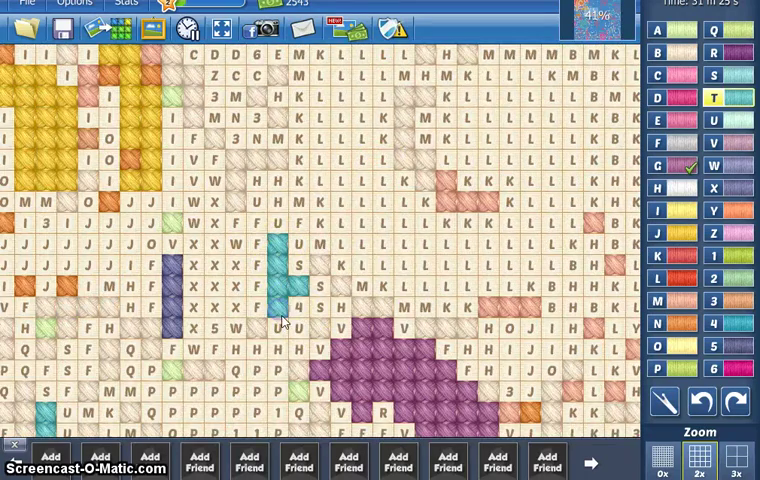
Step: Fill the lower block of T cells with teal stitches
{"action": "mouse_move", "coordinate": [283, 322]}
{"action": "left_mouse_down"}
{"action": "mouse_move", "coordinate": [310, 240]}
{"action": "mouse_move", "coordinate": [315, 320]}
{"action": "mouse_move", "coordinate": [330, 266]}
{"action": "mouse_move", "coordinate": [300, 150]}
{"action": "left_mouse_up"}
{"action": "mouse_move", "coordinate": [300, 300]}
{"action": "left_mouse_down"}
{"action": "mouse_move", "coordinate": [300, 150]}
{"action": "mouse_move", "coordinate": [300, 180]}
{"action": "left_mouse_up"}
{"action": "left_click", "coordinate": [238, 268]}
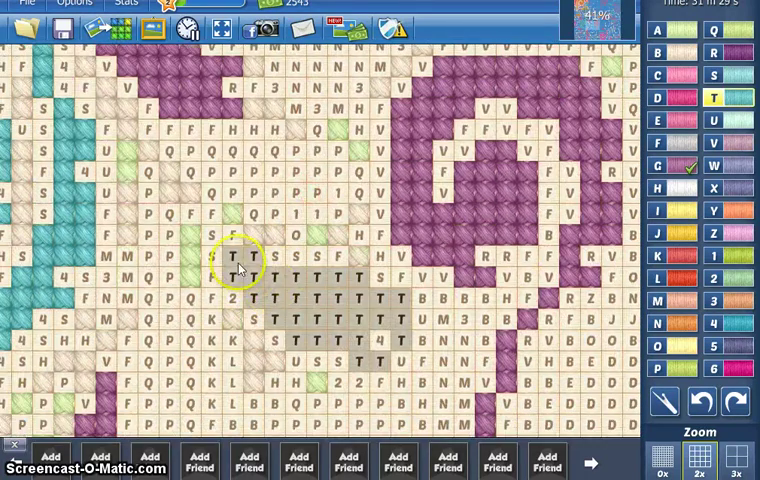
{"action": "left_click_drag", "start_coordinate": [257, 272], "coordinate": [288, 317]}
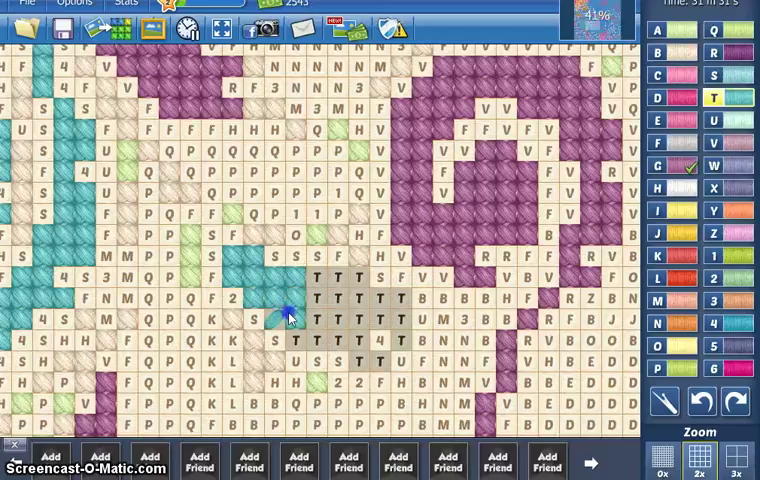
{"action": "left_click_drag", "start_coordinate": [325, 338], "coordinate": [334, 328]}
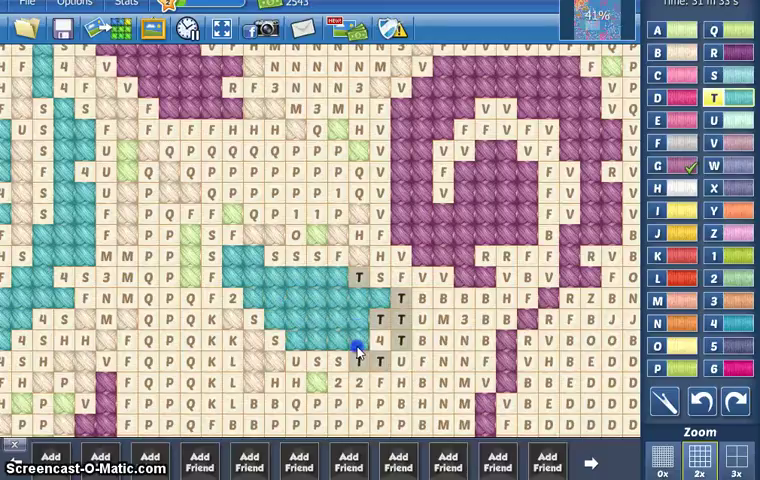
{"action": "left_click", "coordinate": [400, 361]}
{"action": "left_click_drag", "start_coordinate": [400, 340], "coordinate": [394, 308]}
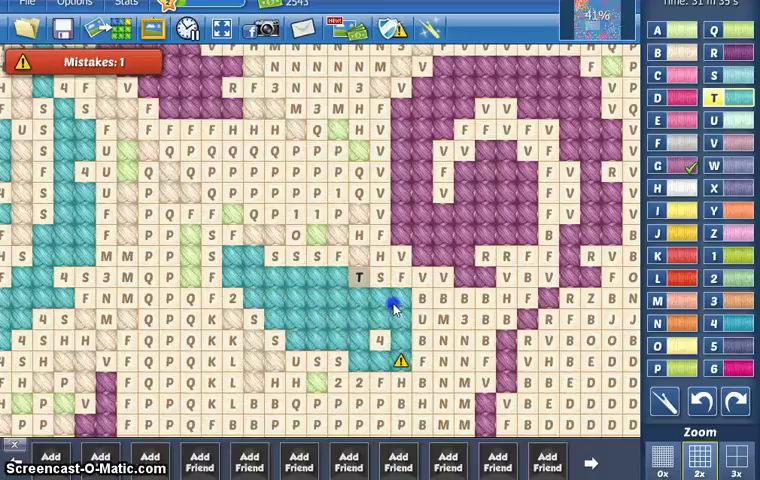
Step: Unpick the misplaced stitch and stitch the last stray T cells, completing teal at 41%
{"action": "left_click", "coordinate": [358, 277]}
{"action": "left_click", "coordinate": [665, 401]}
{"action": "left_click", "coordinate": [400, 361]}
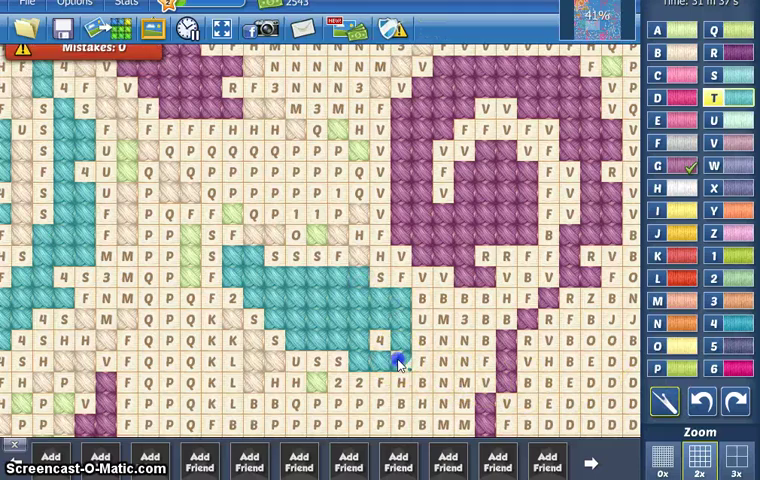
{"action": "scroll", "coordinate": [357, 318], "scroll_direction": "down", "scroll_amount": 5}
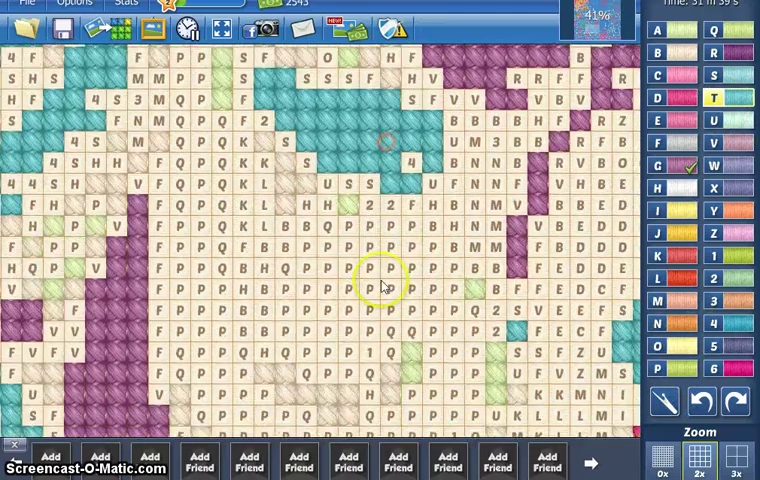
{"action": "scroll", "coordinate": [387, 288], "scroll_direction": "down", "scroll_amount": 5}
{"action": "scroll", "coordinate": [387, 288], "scroll_direction": "down", "scroll_amount": 5}
{"action": "scroll", "coordinate": [350, 250], "scroll_direction": "down", "scroll_amount": 5}
{"action": "scroll", "coordinate": [303, 195], "scroll_direction": "down", "scroll_amount": 5}
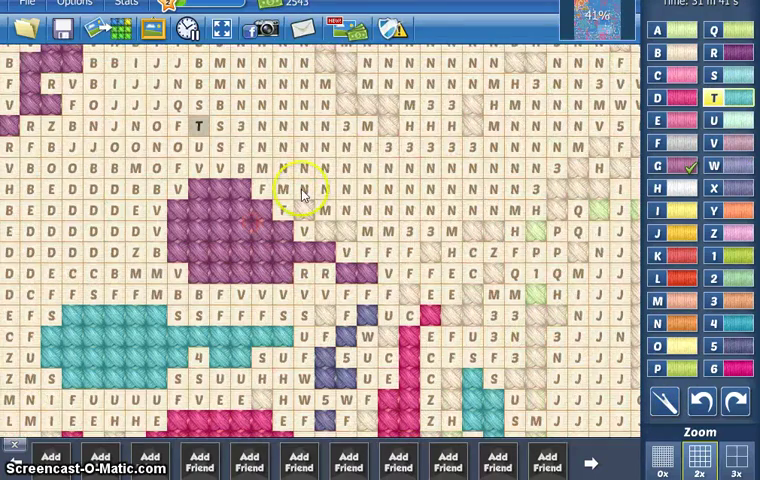
{"action": "scroll", "coordinate": [196, 124], "scroll_direction": "up", "scroll_amount": 5}
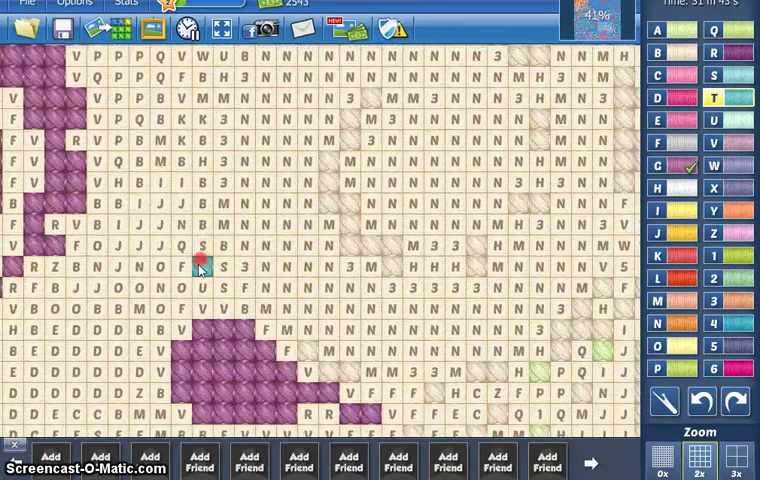
{"action": "scroll", "coordinate": [200, 150], "scroll_direction": "up", "scroll_amount": 5}
{"action": "scroll", "coordinate": [210, 180], "scroll_direction": "up", "scroll_amount": 5}
{"action": "scroll", "coordinate": [220, 220], "scroll_direction": "up", "scroll_amount": 3}
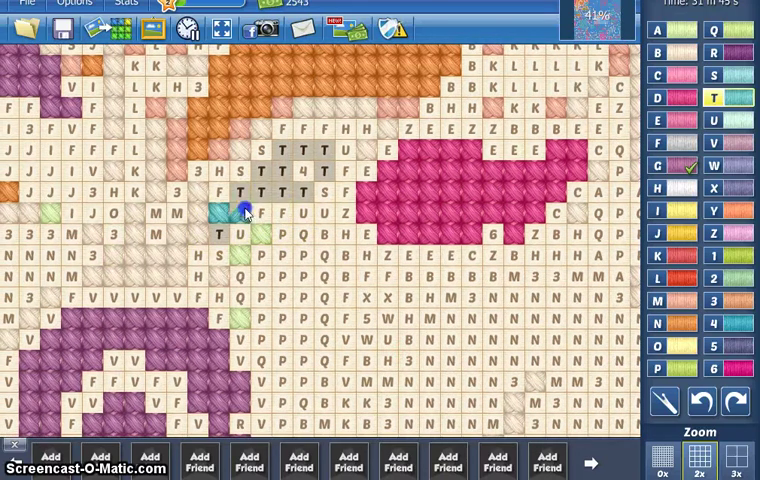
{"action": "left_click_drag", "start_coordinate": [245, 212], "coordinate": [283, 193]}
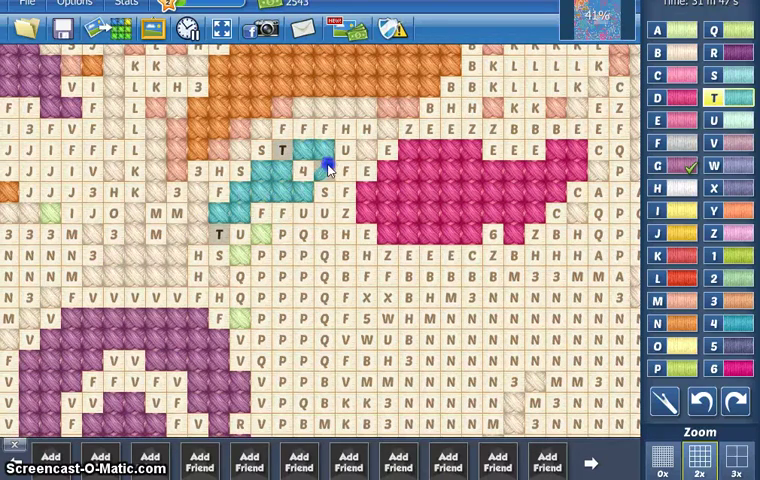
{"action": "left_click", "coordinate": [282, 150]}
{"action": "mouse_move", "coordinate": [228, 237]}
{"action": "left_mouse_down"}
{"action": "mouse_move", "coordinate": [155, 190]}
{"action": "mouse_move", "coordinate": [290, 310]}
{"action": "mouse_move", "coordinate": [300, 270]}
{"action": "mouse_move", "coordinate": [478, 322]}
{"action": "left_mouse_up"}
{"action": "left_click", "coordinate": [472, 334]}
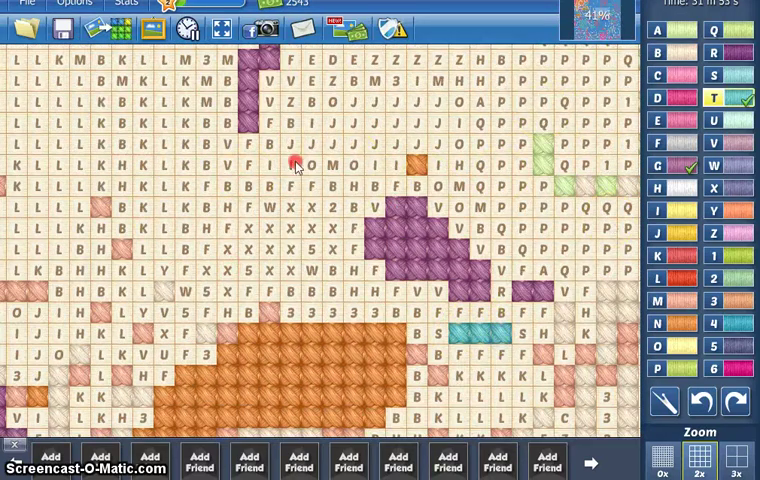
Step: Select the yellow J thread and fill the tall J column, top row and left J block
{"action": "mouse_move", "coordinate": [300, 160]}
{"action": "left_mouse_down"}
{"action": "mouse_move", "coordinate": [185, 188]}
{"action": "mouse_move", "coordinate": [370, 400]}
{"action": "mouse_move", "coordinate": [305, 320]}
{"action": "left_mouse_up"}
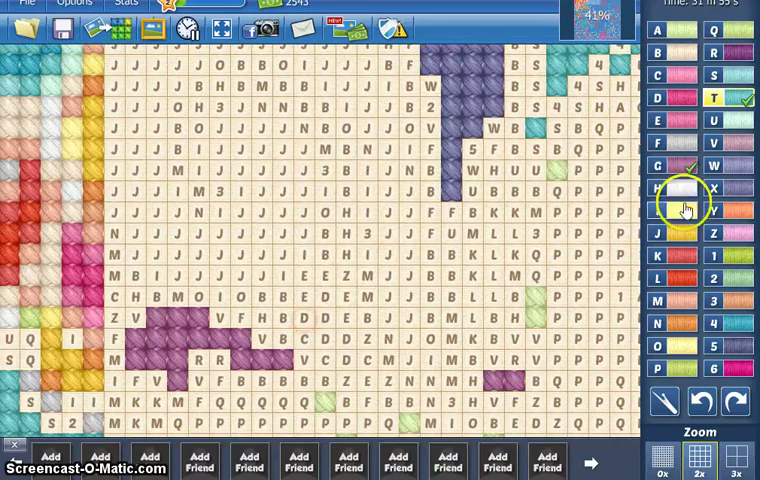
{"action": "left_click", "coordinate": [684, 234]}
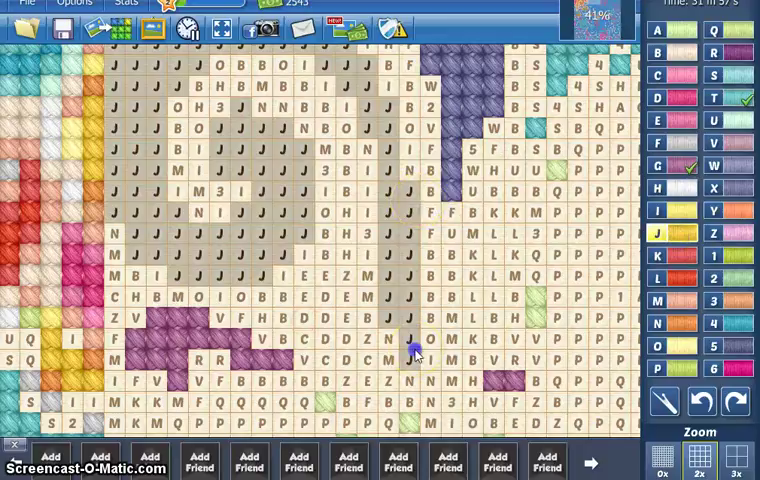
{"action": "left_click_drag", "start_coordinate": [410, 355], "coordinate": [395, 290]}
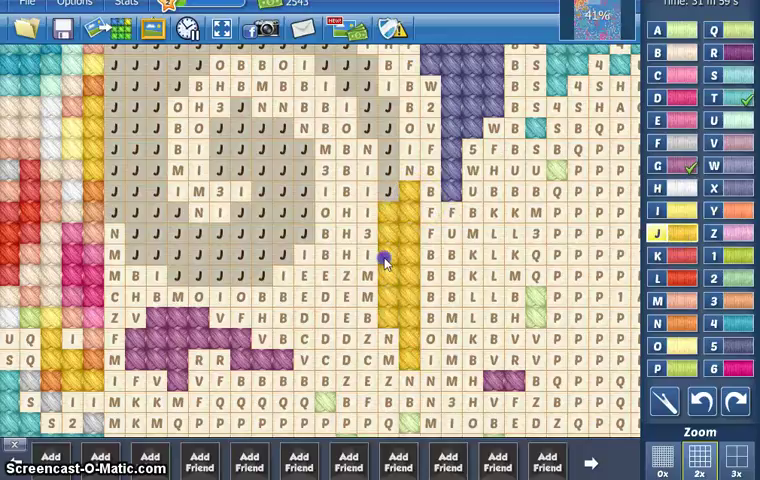
{"action": "mouse_move", "coordinate": [383, 260]}
{"action": "left_mouse_down"}
{"action": "mouse_move", "coordinate": [395, 132]}
{"action": "mouse_move", "coordinate": [366, 80]}
{"action": "mouse_move", "coordinate": [347, 74]}
{"action": "left_mouse_up"}
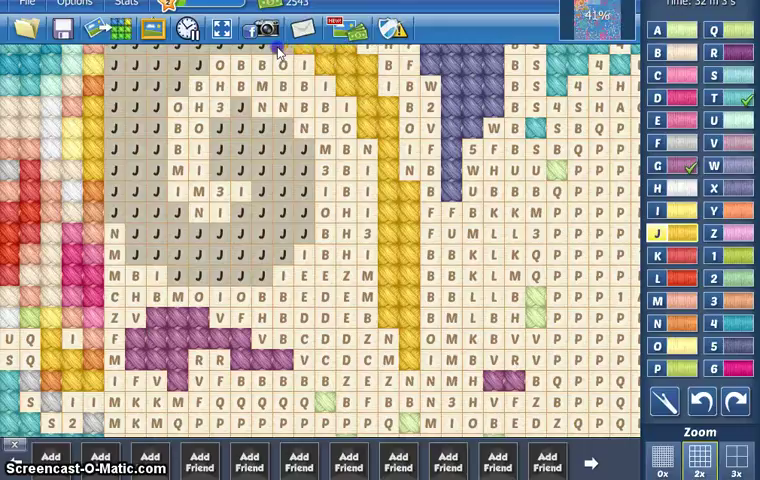
{"action": "left_click_drag", "start_coordinate": [180, 62], "coordinate": [124, 62]}
{"action": "mouse_move", "coordinate": [117, 103]}
{"action": "left_mouse_down"}
{"action": "mouse_move", "coordinate": [117, 200]}
{"action": "mouse_move", "coordinate": [135, 140]}
{"action": "mouse_move", "coordinate": [155, 130]}
{"action": "mouse_move", "coordinate": [148, 228]}
{"action": "mouse_move", "coordinate": [170, 254]}
{"action": "mouse_move", "coordinate": [287, 256]}
{"action": "left_mouse_up"}
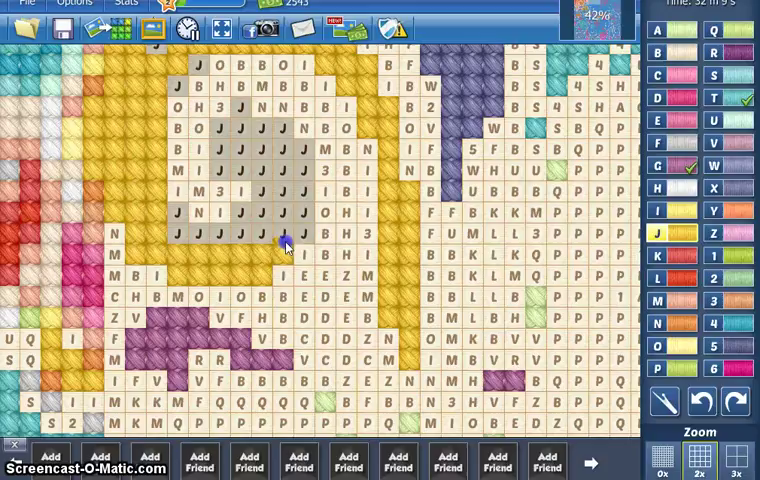
Step: Stitch the remaining lower, middle and upper J rows plus the top J cell yellow
{"action": "mouse_move", "coordinate": [252, 235]}
{"action": "left_mouse_down"}
{"action": "mouse_move", "coordinate": [176, 233]}
{"action": "mouse_move", "coordinate": [257, 233]}
{"action": "left_mouse_up"}
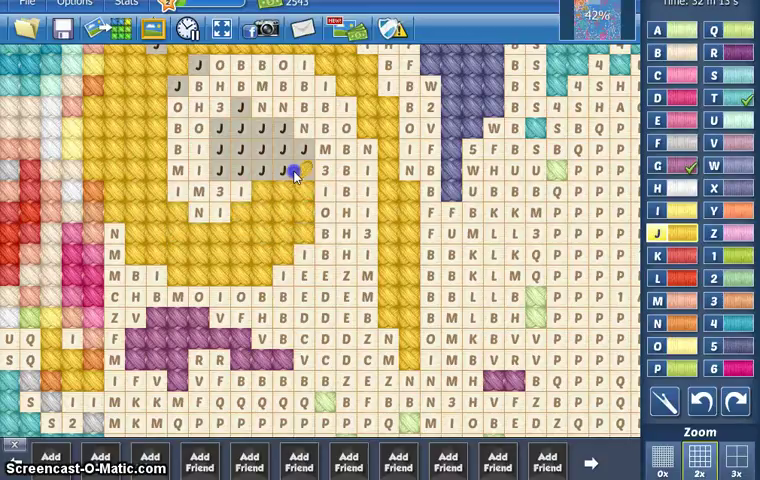
{"action": "left_click_drag", "start_coordinate": [294, 172], "coordinate": [222, 170]}
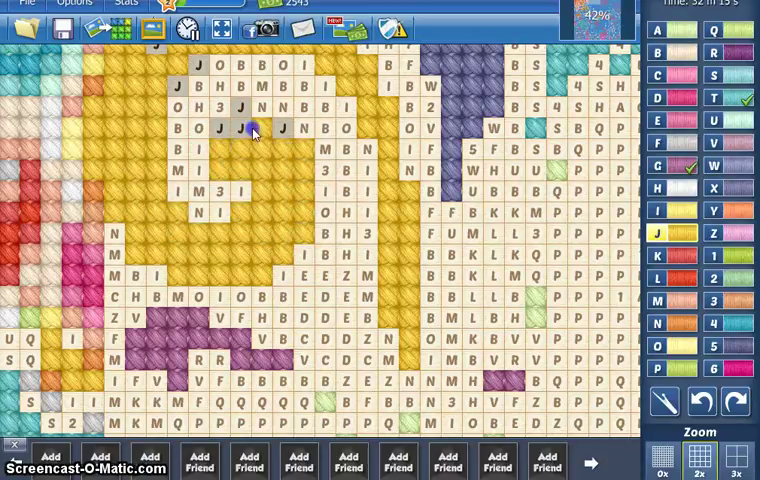
{"action": "left_click_drag", "start_coordinate": [252, 130], "coordinate": [228, 128]}
{"action": "left_click", "coordinate": [198, 66]}
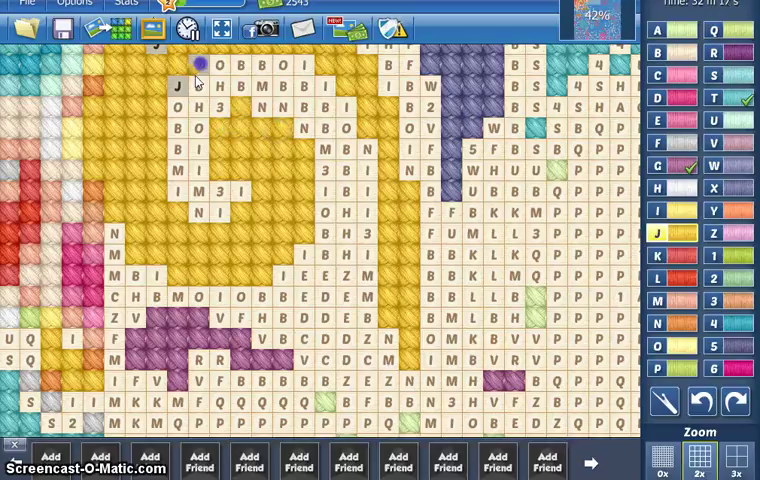
{"action": "scroll", "coordinate": [222, 68], "scroll_direction": "up", "scroll_amount": 5}
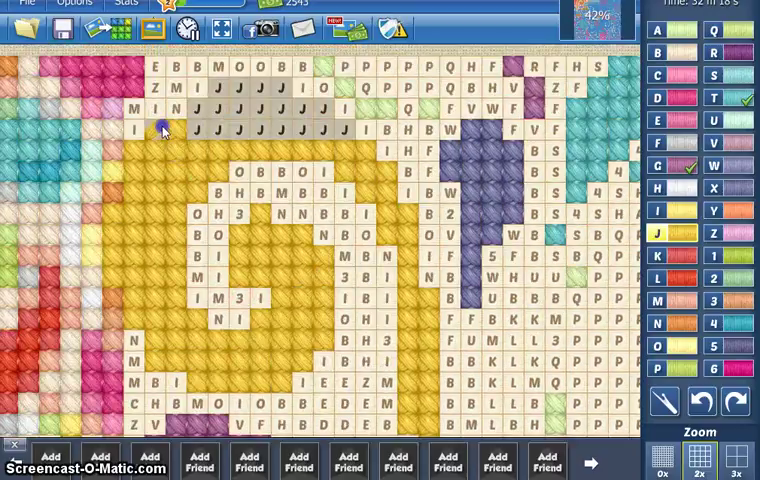
Step: Stitch the J rows above the swirl and the long J rows below them yellow
{"action": "left_click_drag", "start_coordinate": [162, 130], "coordinate": [341, 131]}
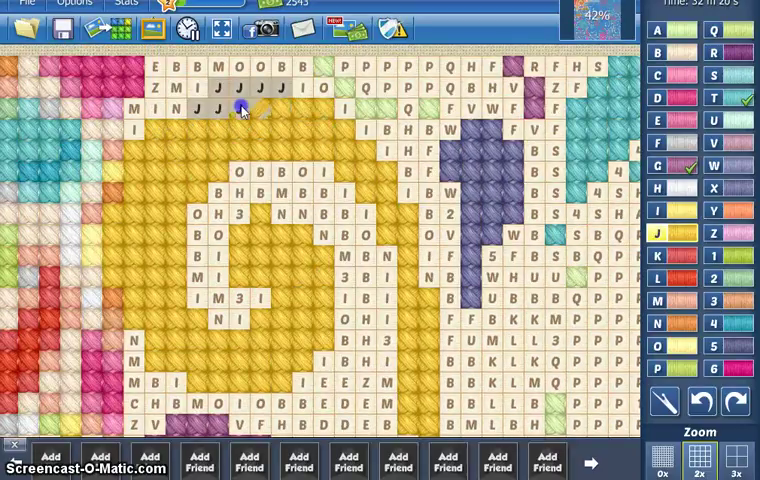
{"action": "left_click_drag", "start_coordinate": [218, 88], "coordinate": [260, 88]}
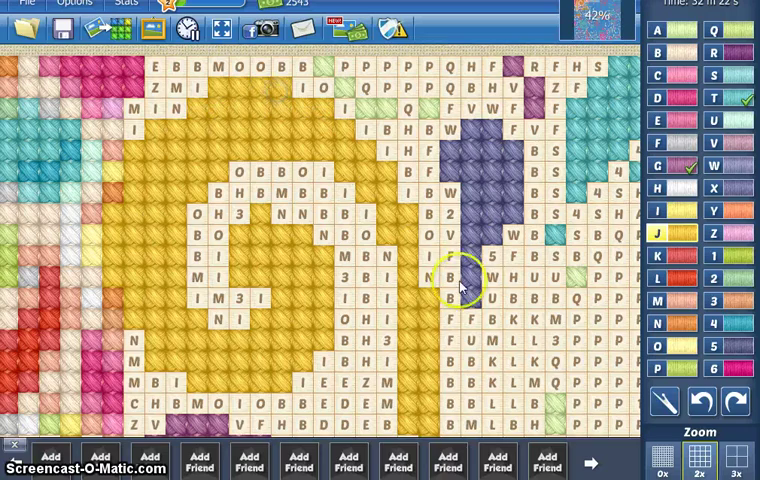
{"action": "left_click_drag", "start_coordinate": [463, 285], "coordinate": [368, 235]}
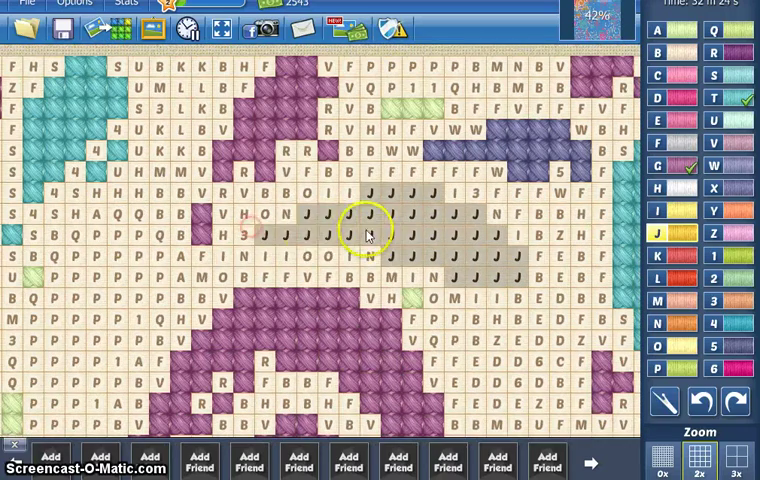
{"action": "left_click_drag", "start_coordinate": [262, 235], "coordinate": [460, 236]}
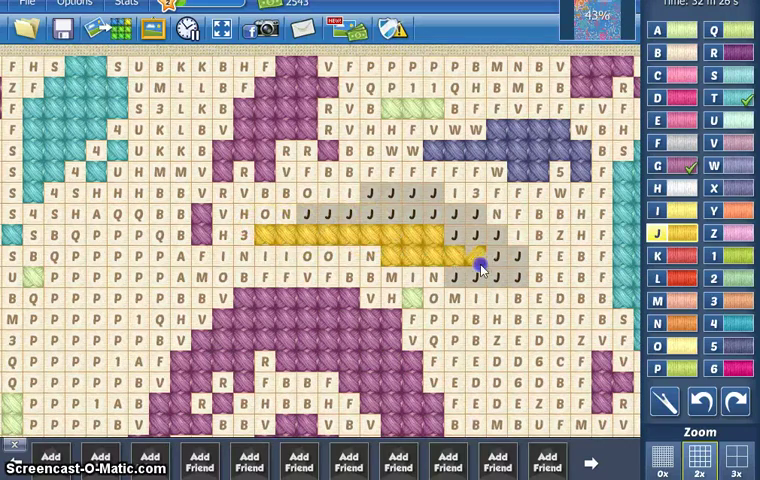
{"action": "left_click_drag", "start_coordinate": [496, 257], "coordinate": [518, 257]}
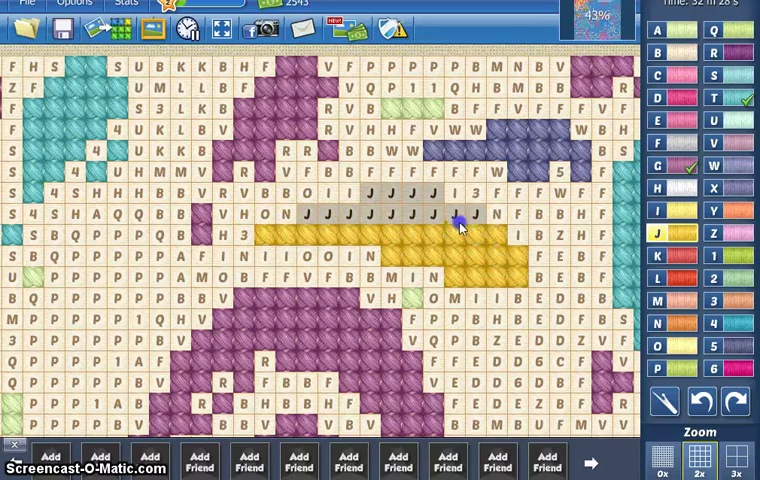
{"action": "left_click_drag", "start_coordinate": [478, 214], "coordinate": [306, 214]}
{"action": "left_click_drag", "start_coordinate": [436, 193], "coordinate": [370, 193]}
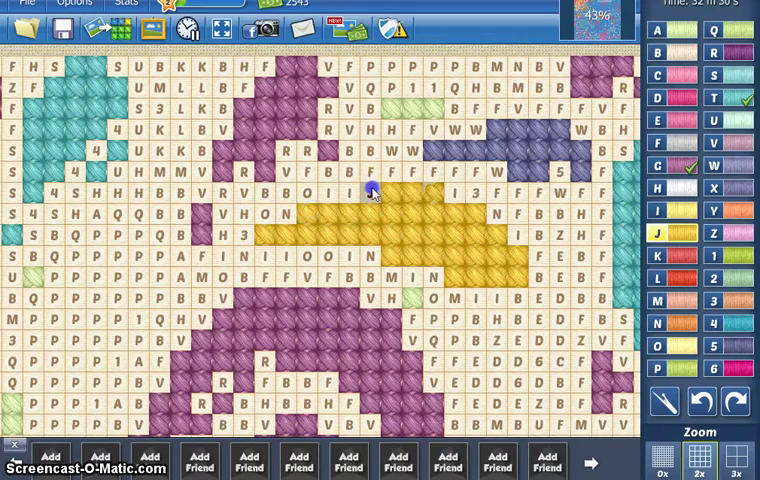
Step: Stitch a J row and a small J block yellow, undoing one mistaken stitch
{"action": "left_click_drag", "start_coordinate": [538, 196], "coordinate": [230, 175]}
{"action": "mouse_move", "coordinate": [480, 200]}
{"action": "left_mouse_down"}
{"action": "mouse_move", "coordinate": [480, 260]}
{"action": "mouse_move", "coordinate": [530, 100]}
{"action": "mouse_move", "coordinate": [436, 180]}
{"action": "left_mouse_up"}
{"action": "left_click_drag", "start_coordinate": [332, 232], "coordinate": [485, 232]}
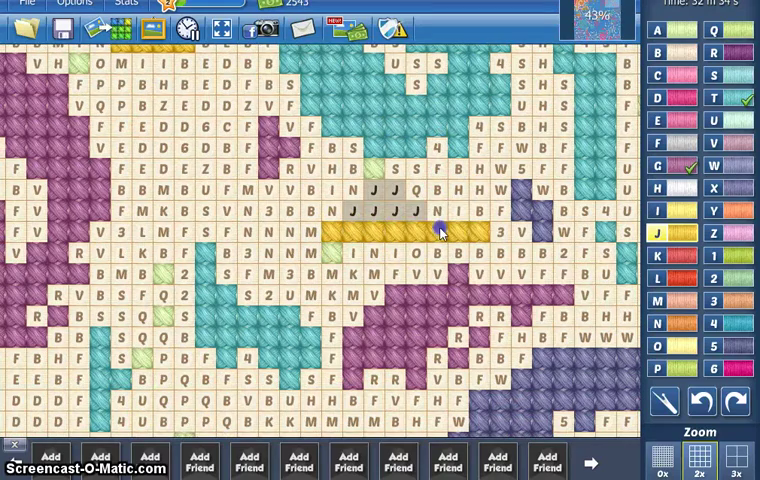
{"action": "scroll", "coordinate": [400, 190], "scroll_direction": "down", "scroll_amount": 10}
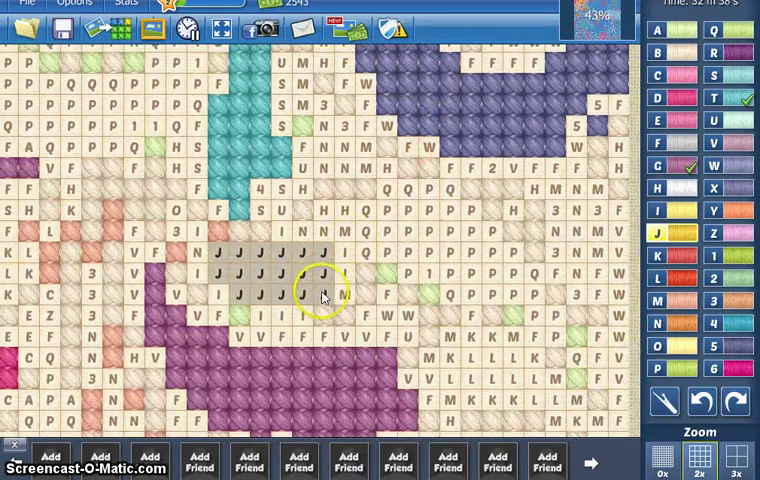
{"action": "left_click_drag", "start_coordinate": [323, 274], "coordinate": [238, 252]}
{"action": "left_click", "coordinate": [280, 232]}
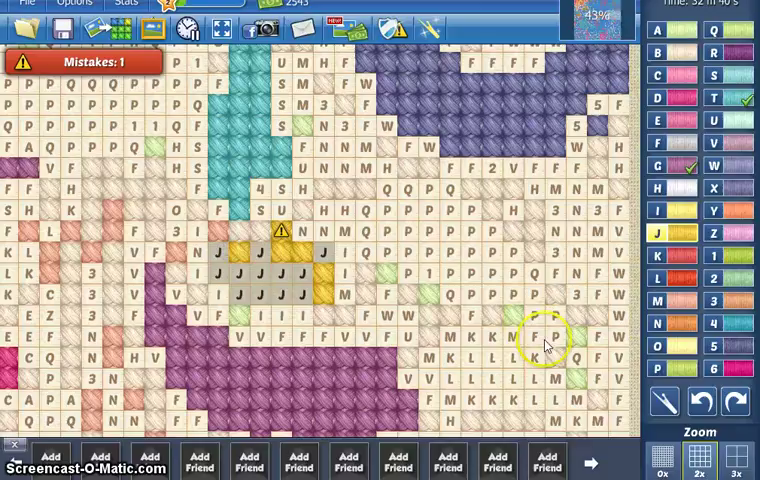
{"action": "left_click", "coordinate": [700, 402]}
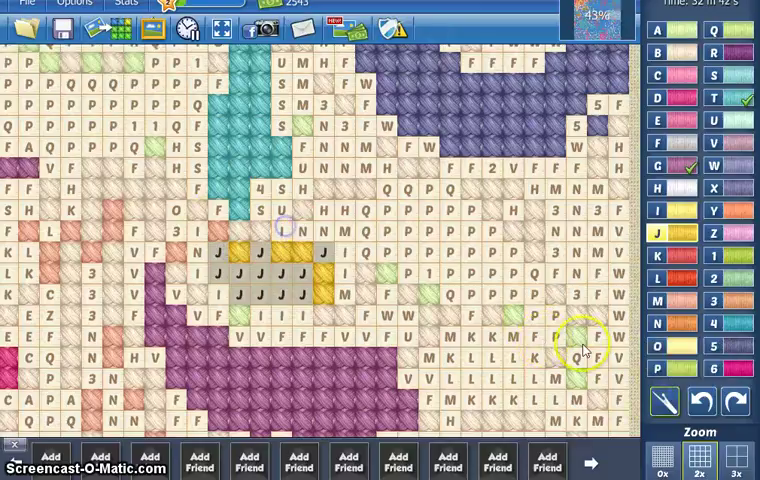
{"action": "left_click", "coordinate": [678, 228]}
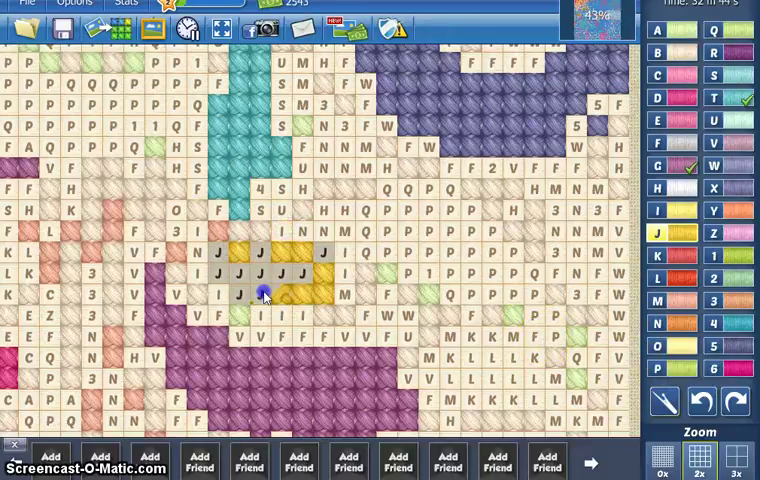
{"action": "left_click_drag", "start_coordinate": [240, 294], "coordinate": [305, 279]}
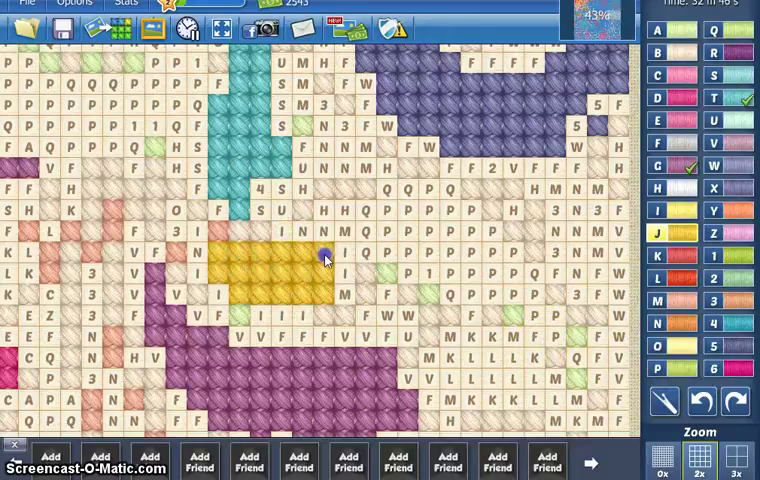
{"action": "scroll", "coordinate": [325, 258], "scroll_direction": "down", "scroll_amount": 8}
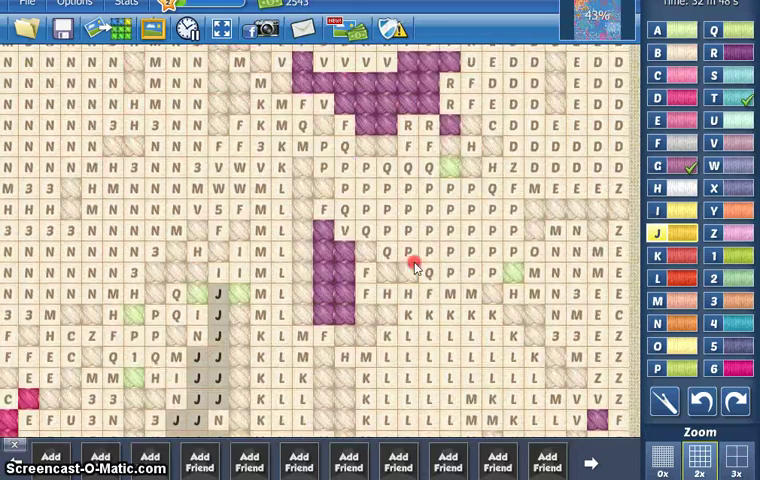
{"action": "scroll", "coordinate": [415, 265], "scroll_direction": "down", "scroll_amount": 7}
Step: Stitch the lower J columns, bottom J cells and lower-block J cells yellow
{"action": "left_click_drag", "start_coordinate": [218, 145], "coordinate": [199, 222]}
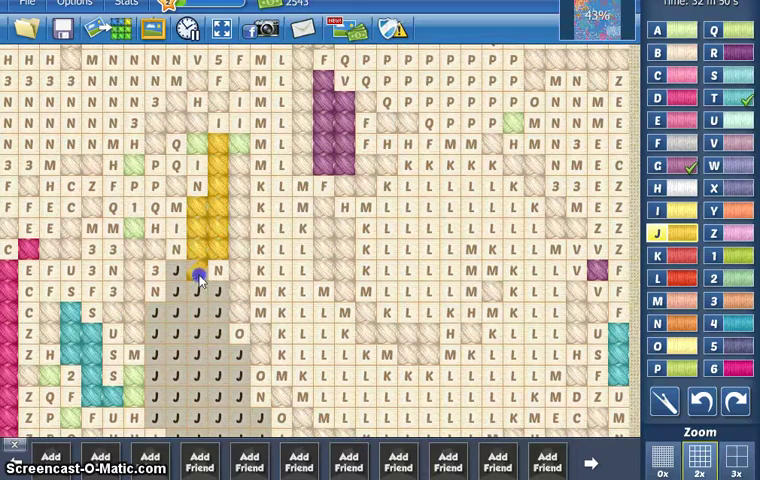
{"action": "mouse_move", "coordinate": [197, 290]}
{"action": "left_mouse_down"}
{"action": "mouse_move", "coordinate": [205, 370]}
{"action": "mouse_move", "coordinate": [176, 270]}
{"action": "left_mouse_up"}
{"action": "left_click_drag", "start_coordinate": [188, 405], "coordinate": [250, 420]}
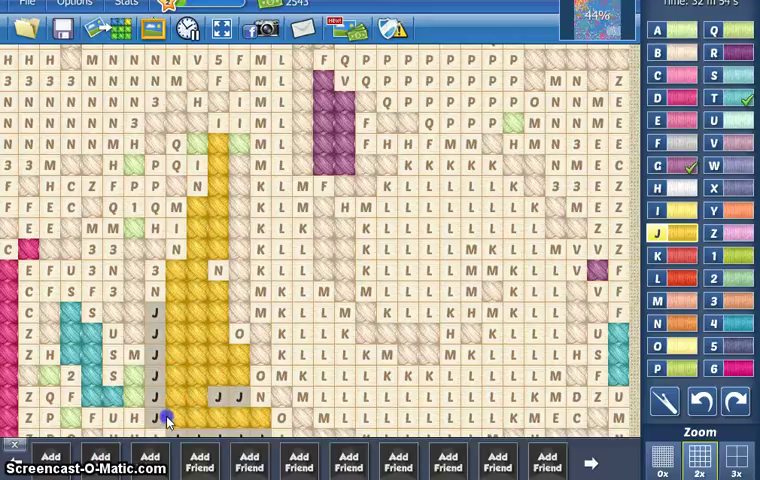
{"action": "left_click_drag", "start_coordinate": [160, 418], "coordinate": [153, 315]}
{"action": "scroll", "coordinate": [238, 398], "scroll_direction": "down", "scroll_amount": 5}
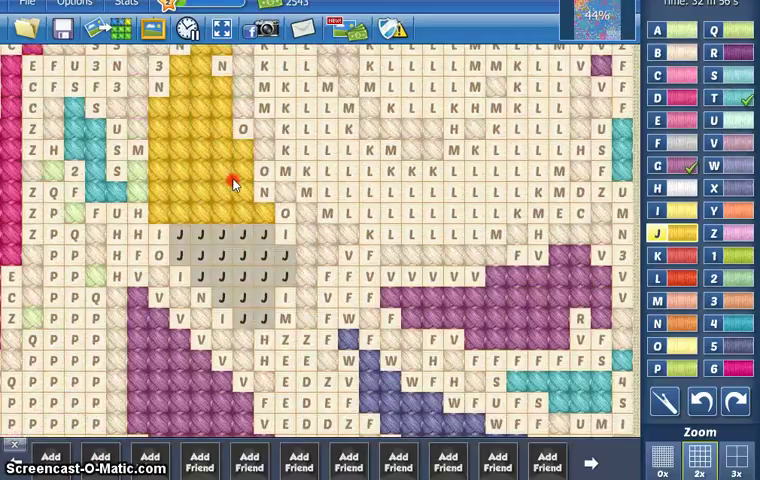
{"action": "left_click", "coordinate": [200, 232]}
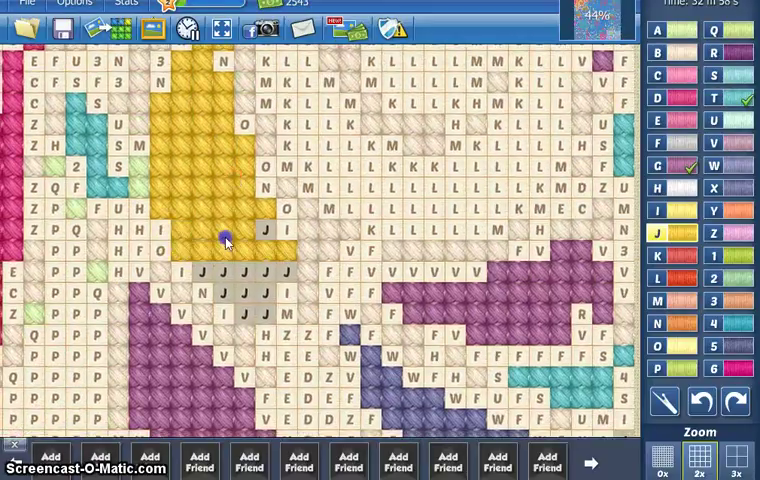
{"action": "left_click_drag", "start_coordinate": [223, 293], "coordinate": [243, 295]}
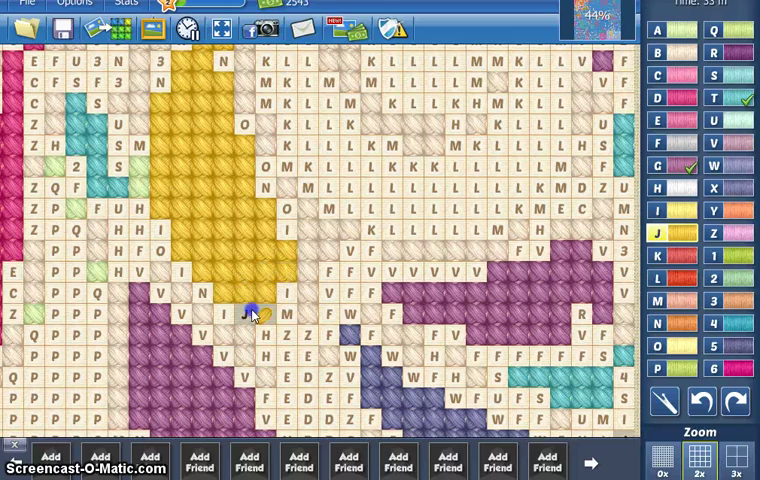
{"action": "scroll", "coordinate": [400, 300], "scroll_direction": "down", "scroll_amount": 1}
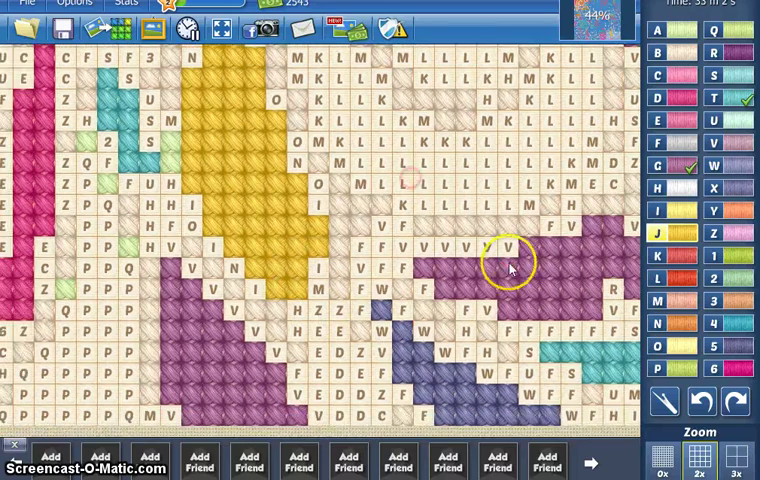
Step: Stitch the J cluster at the left edge of the pattern yellow
{"action": "mouse_move", "coordinate": [365, 335]}
{"action": "left_mouse_down"}
{"action": "mouse_move", "coordinate": [255, 250]}
{"action": "mouse_move", "coordinate": [340, 190]}
{"action": "mouse_move", "coordinate": [410, 180]}
{"action": "mouse_move", "coordinate": [172, 207]}
{"action": "mouse_move", "coordinate": [460, 160]}
{"action": "left_mouse_up"}
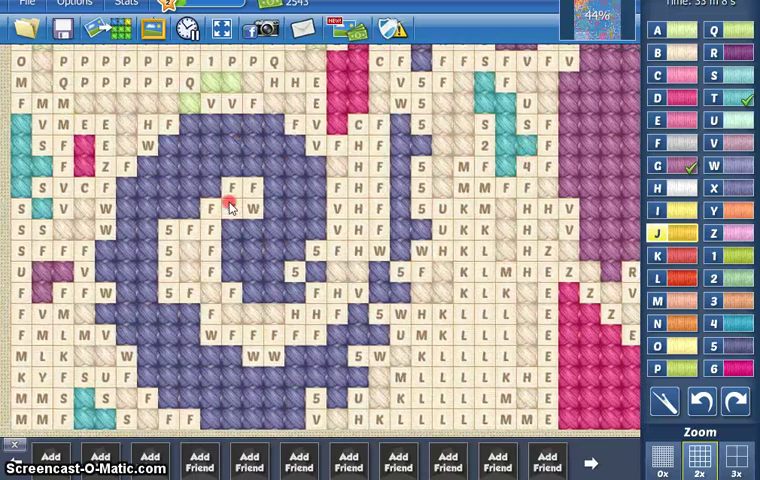
{"action": "mouse_move", "coordinate": [230, 200]}
{"action": "left_mouse_down"}
{"action": "mouse_move", "coordinate": [275, 270]}
{"action": "mouse_move", "coordinate": [362, 251]}
{"action": "left_mouse_up"}
{"action": "left_click", "coordinate": [22, 292]}
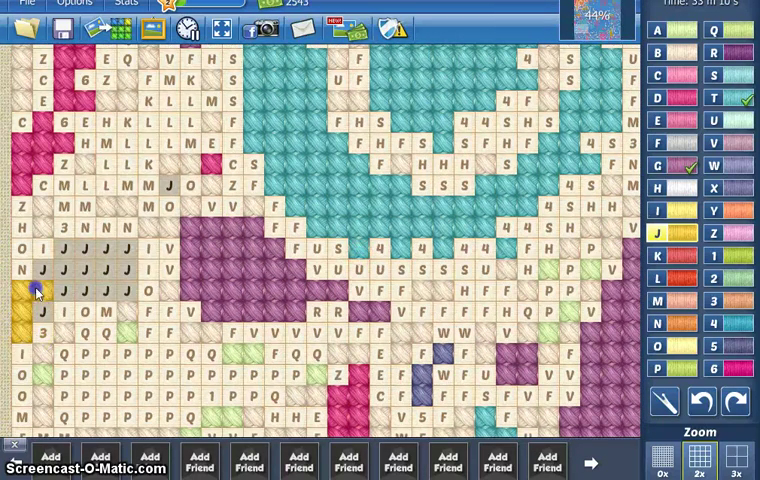
{"action": "left_click_drag", "start_coordinate": [78, 287], "coordinate": [125, 273]}
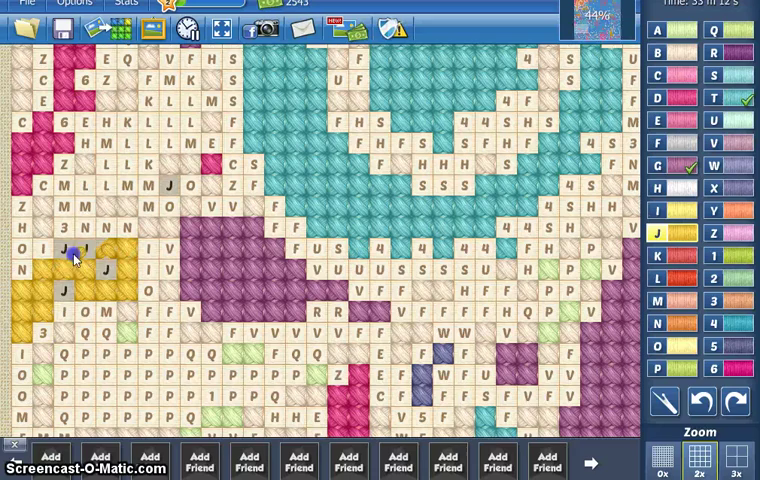
{"action": "left_click_drag", "start_coordinate": [73, 252], "coordinate": [65, 289]}
Step: Stitch the J columns, rows and scattered cells beside the yellow shape
{"action": "mouse_move", "coordinate": [150, 218]}
{"action": "left_mouse_down"}
{"action": "mouse_move", "coordinate": [247, 195]}
{"action": "mouse_move", "coordinate": [260, 215]}
{"action": "left_mouse_up"}
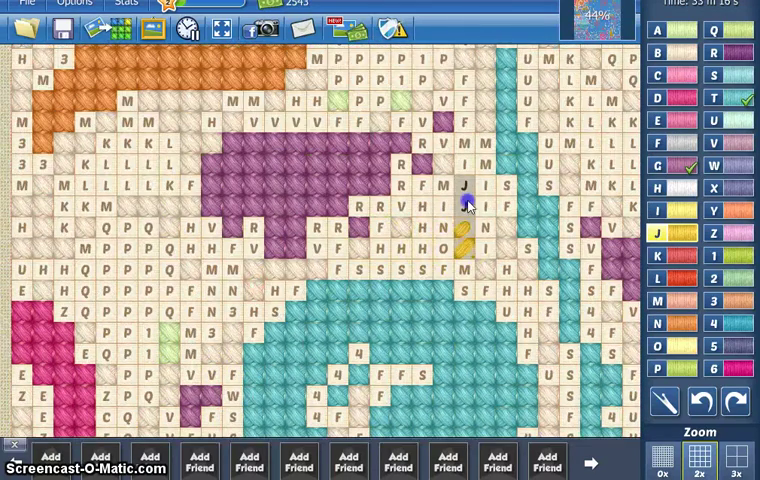
{"action": "left_click_drag", "start_coordinate": [276, 150], "coordinate": [276, 108]}
{"action": "mouse_move", "coordinate": [185, 105]}
{"action": "left_mouse_down"}
{"action": "mouse_move", "coordinate": [281, 170]}
{"action": "mouse_move", "coordinate": [380, 195]}
{"action": "mouse_move", "coordinate": [400, 130]}
{"action": "mouse_move", "coordinate": [320, 330]}
{"action": "mouse_move", "coordinate": [288, 318]}
{"action": "left_mouse_up"}
{"action": "left_click_drag", "start_coordinate": [275, 257], "coordinate": [300, 268]}
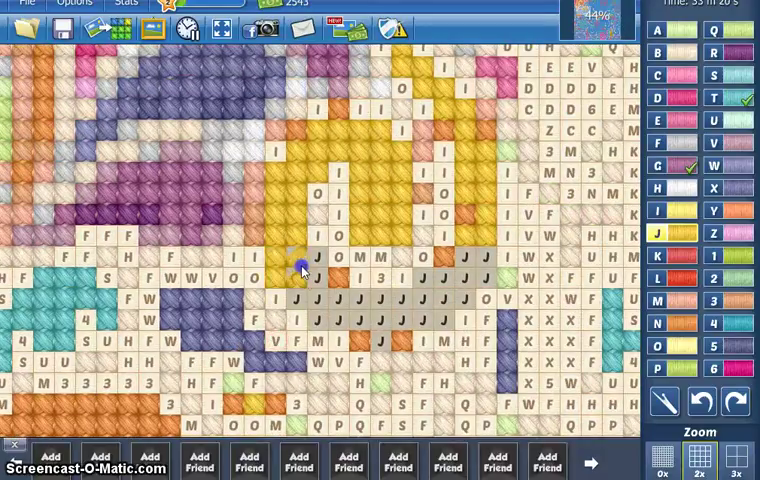
{"action": "mouse_move", "coordinate": [320, 318]}
{"action": "left_mouse_down"}
{"action": "mouse_move", "coordinate": [420, 310]}
{"action": "mouse_move", "coordinate": [455, 280]}
{"action": "left_mouse_up"}
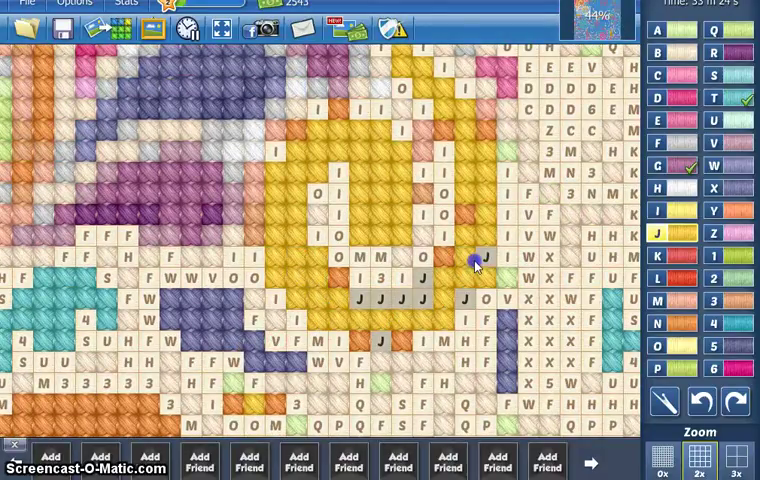
{"action": "mouse_move", "coordinate": [486, 258]}
{"action": "left_mouse_down"}
{"action": "mouse_move", "coordinate": [440, 300]}
{"action": "mouse_move", "coordinate": [420, 300]}
{"action": "left_mouse_up"}
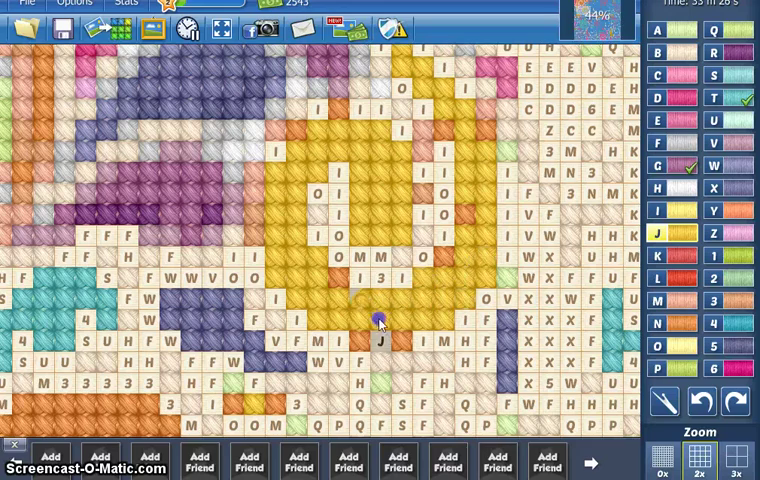
Step: Stitch a long J row, two more J rows and one last cell yellow
{"action": "left_click_drag", "start_coordinate": [508, 302], "coordinate": [50, 145]}
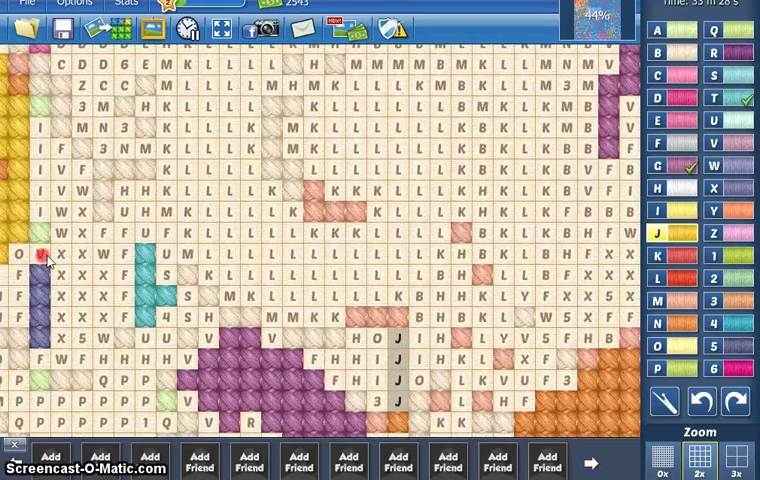
{"action": "left_click_drag", "start_coordinate": [215, 160], "coordinate": [70, 125]}
{"action": "left_click_drag", "start_coordinate": [365, 361], "coordinate": [516, 362]}
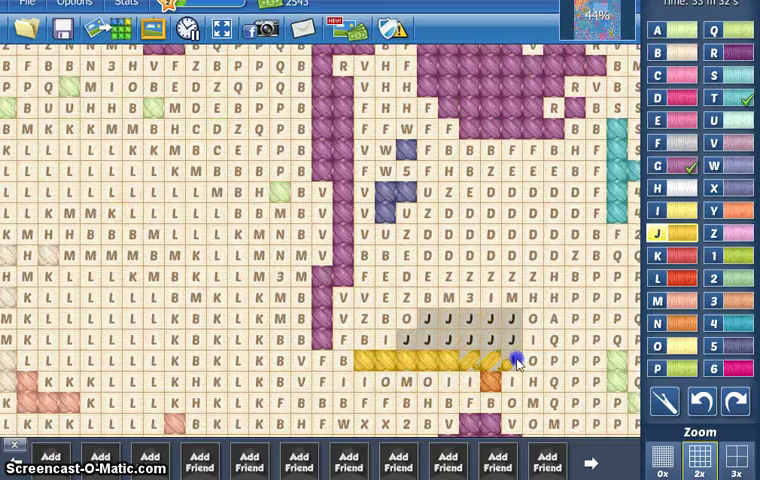
{"action": "left_click_drag", "start_coordinate": [503, 321], "coordinate": [450, 323]}
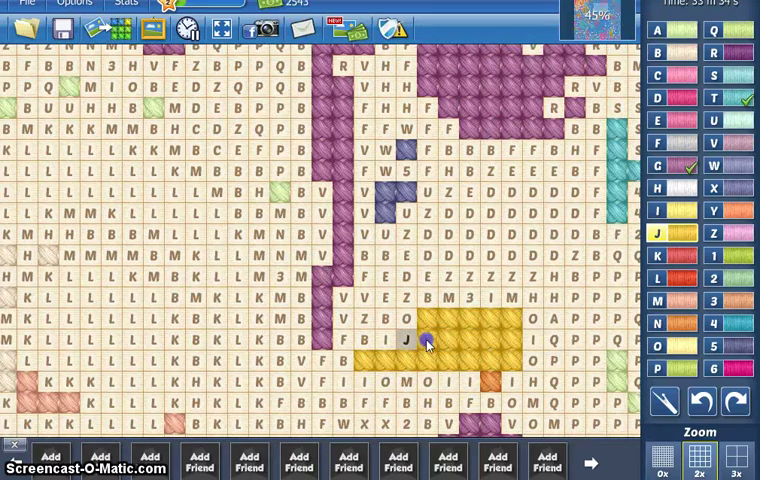
{"action": "left_click", "coordinate": [407, 340]}
Step: Stitch the lower-left J cells and the diagonal J line near the purple shapes, completing J at 45%
{"action": "mouse_move", "coordinate": [382, 353]}
{"action": "left_mouse_down"}
{"action": "mouse_move", "coordinate": [365, 249]}
{"action": "mouse_move", "coordinate": [245, 175]}
{"action": "mouse_move", "coordinate": [284, 194]}
{"action": "left_mouse_up"}
{"action": "left_click", "coordinate": [190, 361]}
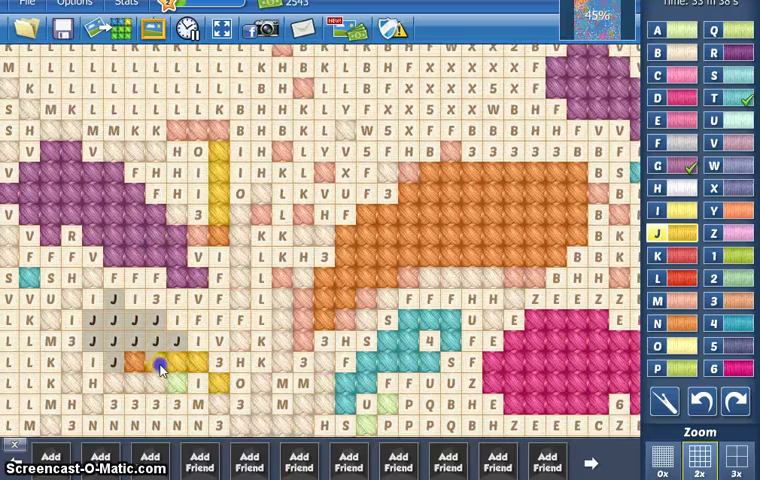
{"action": "left_click", "coordinate": [145, 327]}
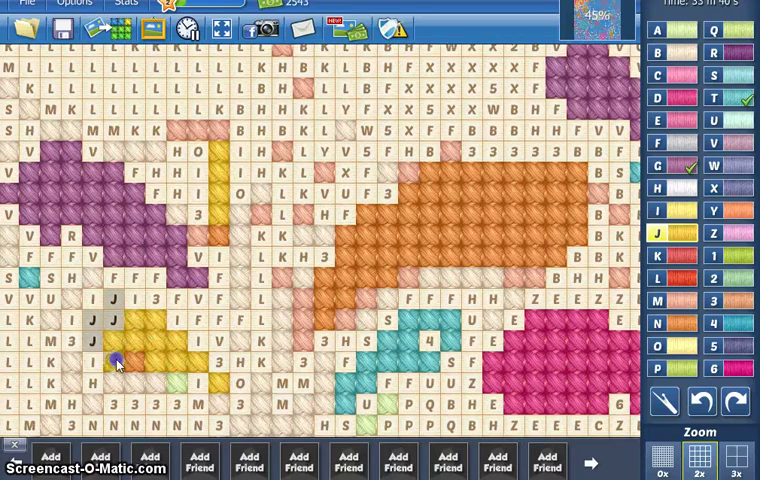
{"action": "mouse_move", "coordinate": [115, 344]}
{"action": "left_mouse_down"}
{"action": "mouse_move", "coordinate": [115, 130]}
{"action": "mouse_move", "coordinate": [183, 155]}
{"action": "mouse_move", "coordinate": [214, 155]}
{"action": "mouse_move", "coordinate": [228, 247]}
{"action": "left_mouse_up"}
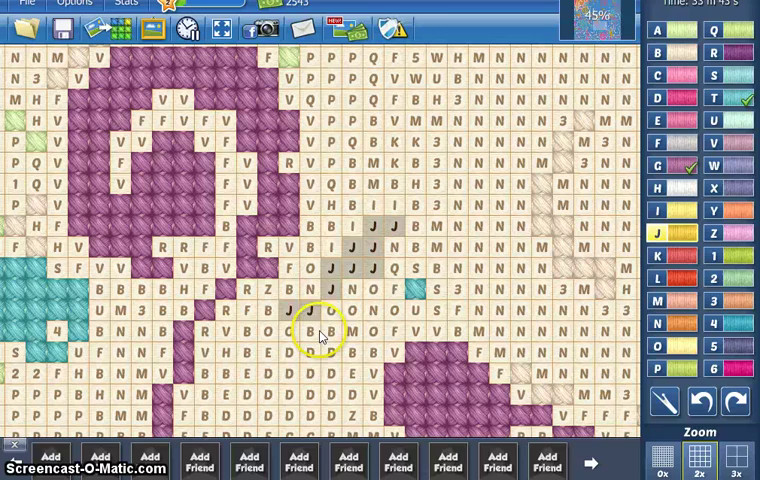
{"action": "left_click_drag", "start_coordinate": [352, 247], "coordinate": [375, 233]}
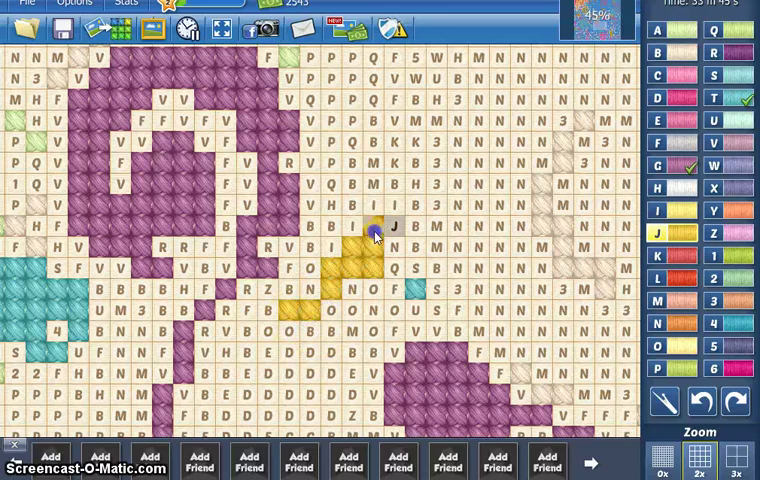
{"action": "mouse_move", "coordinate": [250, 160]}
{"action": "left_mouse_down"}
{"action": "mouse_move", "coordinate": [575, 370]}
{"action": "mouse_move", "coordinate": [500, 335]}
{"action": "mouse_move", "coordinate": [215, 157]}
{"action": "left_mouse_up"}
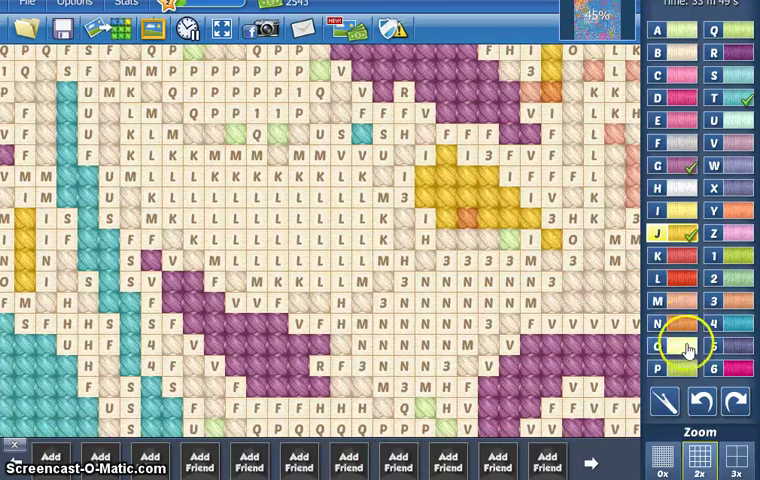
Step: Select the red L thread and stitch the first row and column of L cells
{"action": "left_click", "coordinate": [679, 290]}
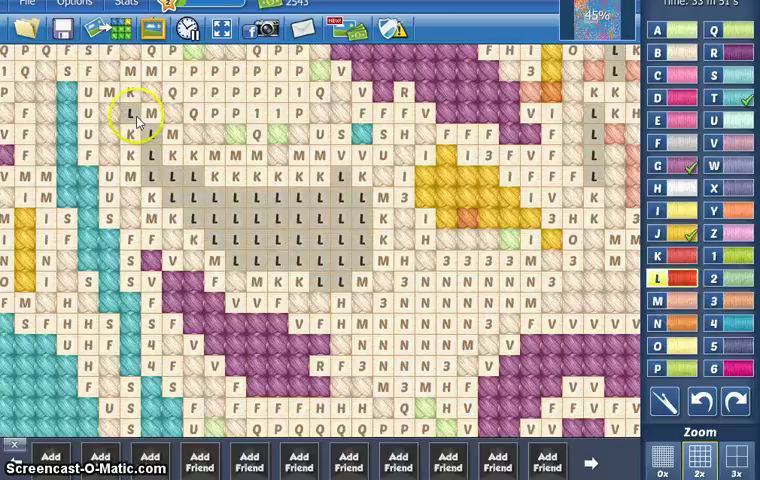
{"action": "left_click_drag", "start_coordinate": [150, 137], "coordinate": [171, 179]}
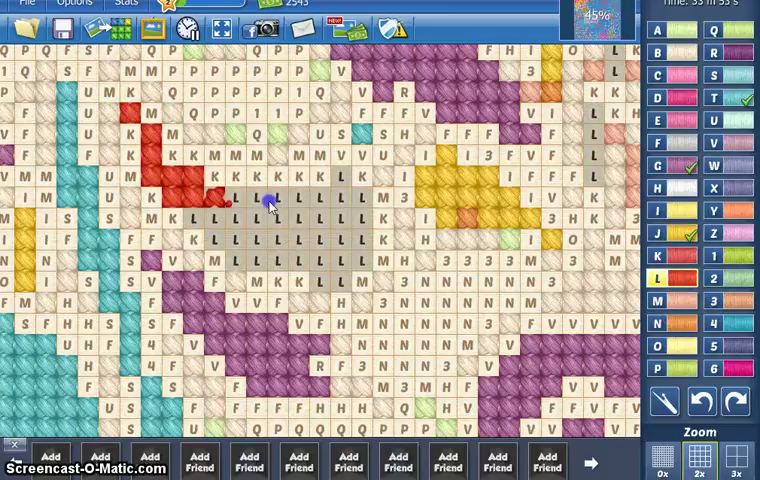
{"action": "mouse_move", "coordinate": [270, 200]}
{"action": "left_mouse_down"}
{"action": "mouse_move", "coordinate": [345, 185]}
{"action": "mouse_move", "coordinate": [350, 225]}
{"action": "mouse_move", "coordinate": [340, 258]}
{"action": "mouse_move", "coordinate": [270, 248]}
{"action": "mouse_move", "coordinate": [295, 232]}
{"action": "mouse_move", "coordinate": [290, 218]}
{"action": "mouse_move", "coordinate": [213, 230]}
{"action": "left_mouse_up"}
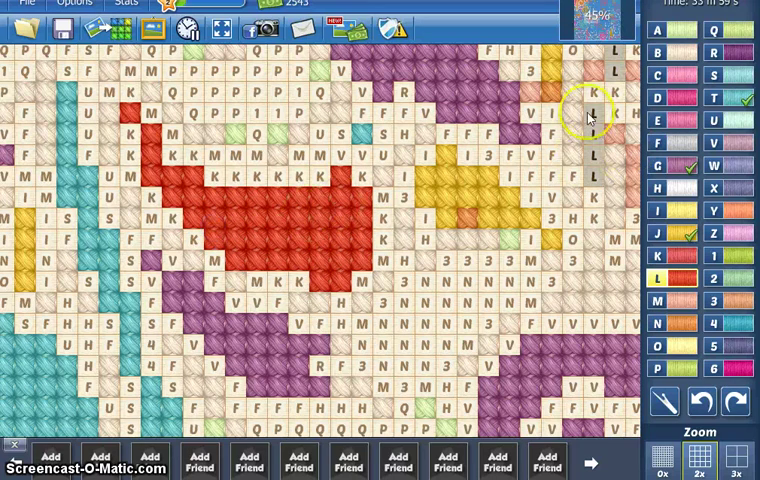
{"action": "left_click_drag", "start_coordinate": [593, 112], "coordinate": [593, 165]}
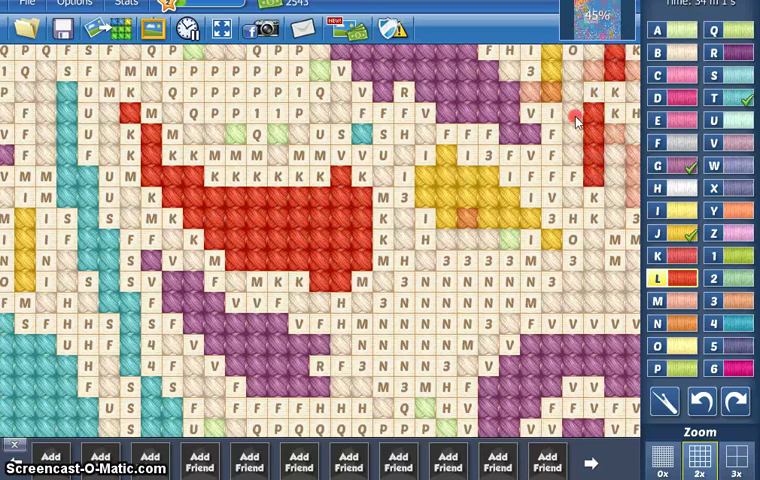
{"action": "scroll", "coordinate": [577, 120], "scroll_direction": "up", "scroll_amount": 5}
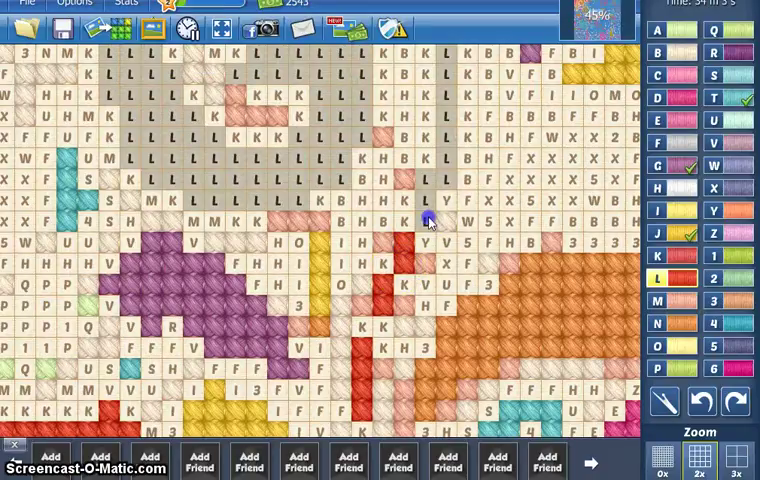
Step: Stitch a cell beside the red column, then unpick that mistaken stitch
{"action": "left_click", "coordinate": [425, 158]}
{"action": "left_click", "coordinate": [663, 401]}
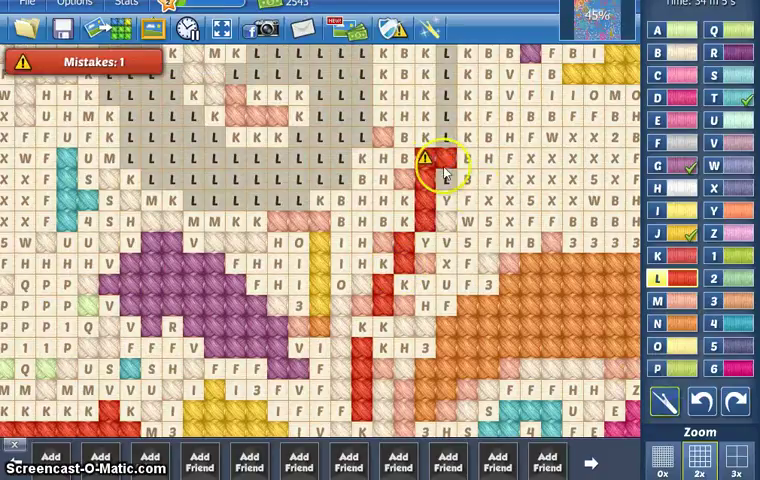
{"action": "left_click", "coordinate": [425, 158]}
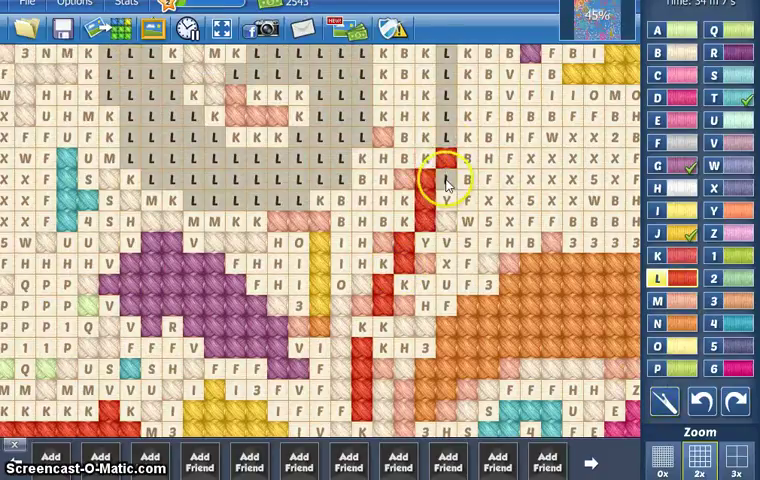
Step: Fill the spiral's tall column, top-left cells and diagonal band red, unpicking one mistake
{"action": "mouse_move", "coordinate": [362, 55]}
{"action": "left_mouse_down"}
{"action": "mouse_move", "coordinate": [335, 158]}
{"action": "mouse_move", "coordinate": [178, 181]}
{"action": "left_mouse_up"}
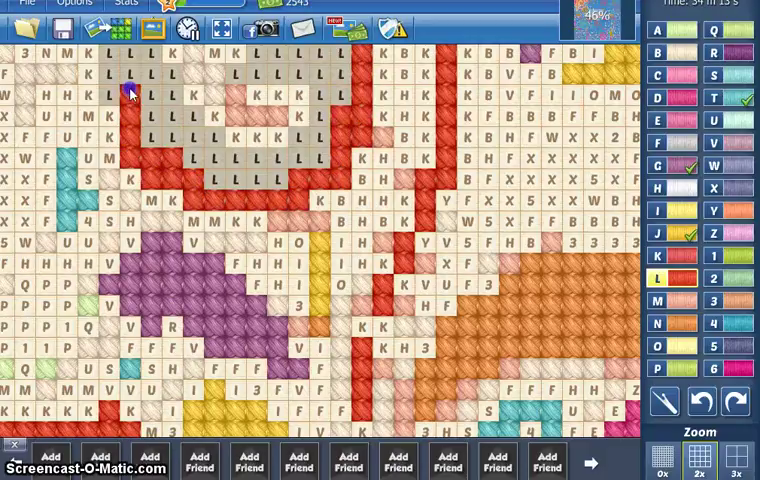
{"action": "mouse_move", "coordinate": [130, 93]}
{"action": "left_mouse_down"}
{"action": "mouse_move", "coordinate": [105, 60]}
{"action": "mouse_move", "coordinate": [168, 80]}
{"action": "mouse_move", "coordinate": [168, 115]}
{"action": "mouse_move", "coordinate": [150, 135]}
{"action": "mouse_move", "coordinate": [190, 125]}
{"action": "left_mouse_up"}
{"action": "mouse_move", "coordinate": [201, 158]}
{"action": "left_mouse_down"}
{"action": "mouse_move", "coordinate": [250, 178]}
{"action": "mouse_move", "coordinate": [320, 130]}
{"action": "mouse_move", "coordinate": [340, 75]}
{"action": "mouse_move", "coordinate": [340, 90]}
{"action": "mouse_move", "coordinate": [285, 58]}
{"action": "mouse_move", "coordinate": [308, 76]}
{"action": "left_mouse_up"}
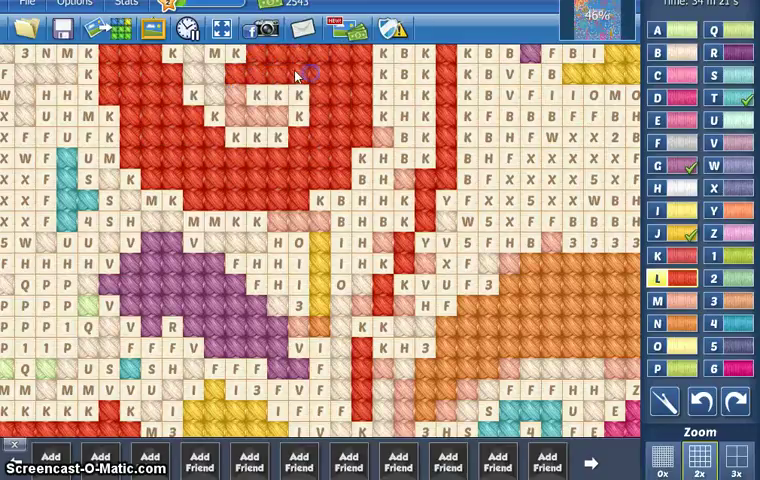
{"action": "scroll", "coordinate": [300, 100], "scroll_direction": "up", "scroll_amount": 5}
{"action": "mouse_move", "coordinate": [245, 178]}
{"action": "left_mouse_down"}
{"action": "mouse_move", "coordinate": [355, 213]}
{"action": "mouse_move", "coordinate": [320, 195]}
{"action": "mouse_move", "coordinate": [285, 205]}
{"action": "left_mouse_up"}
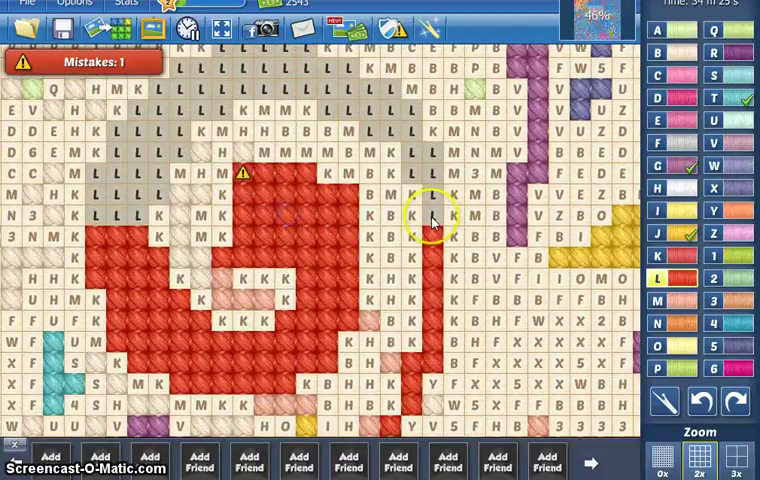
{"action": "mouse_move", "coordinate": [432, 220]}
{"action": "left_mouse_down"}
{"action": "mouse_move", "coordinate": [432, 130]}
{"action": "mouse_move", "coordinate": [410, 125]}
{"action": "left_mouse_up"}
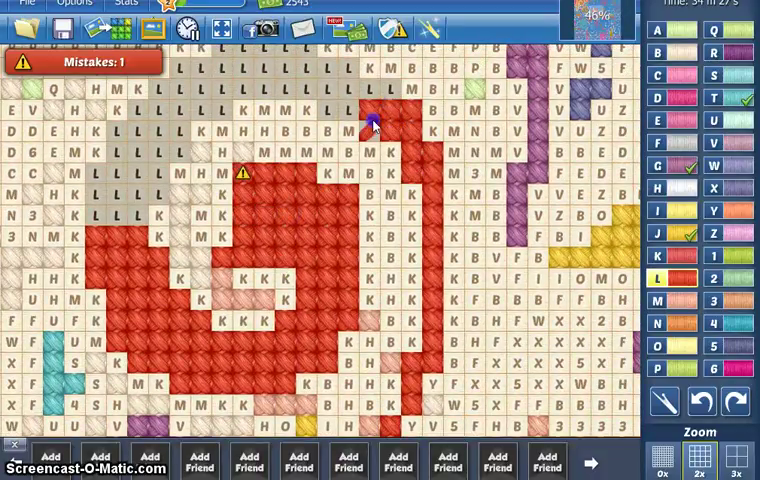
{"action": "mouse_move", "coordinate": [358, 92]}
{"action": "left_mouse_down"}
{"action": "mouse_move", "coordinate": [325, 90]}
{"action": "mouse_move", "coordinate": [366, 95]}
{"action": "left_mouse_up"}
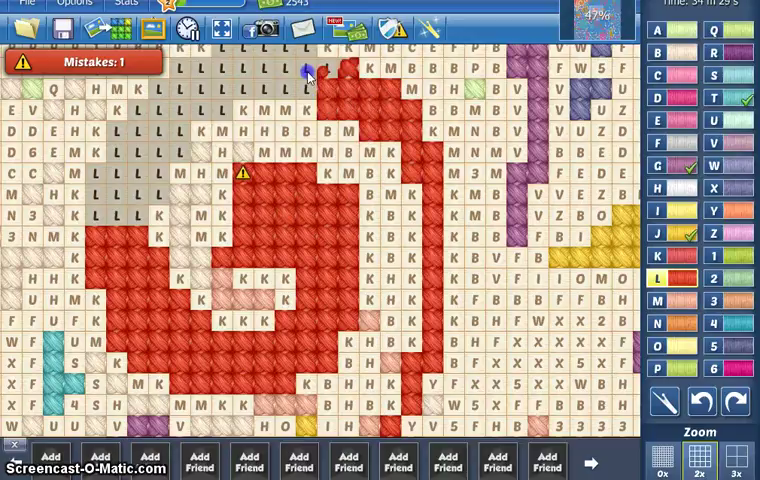
{"action": "mouse_move", "coordinate": [310, 72]}
{"action": "left_mouse_down"}
{"action": "mouse_move", "coordinate": [300, 90]}
{"action": "mouse_move", "coordinate": [240, 90]}
{"action": "mouse_move", "coordinate": [225, 68]}
{"action": "mouse_move", "coordinate": [150, 95]}
{"action": "mouse_move", "coordinate": [140, 125]}
{"action": "mouse_move", "coordinate": [160, 180]}
{"action": "mouse_move", "coordinate": [100, 188]}
{"action": "left_mouse_up"}
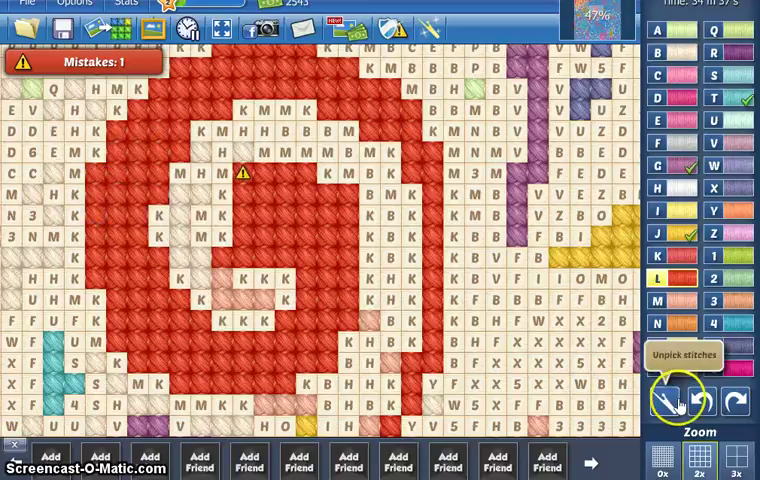
{"action": "left_click", "coordinate": [243, 173]}
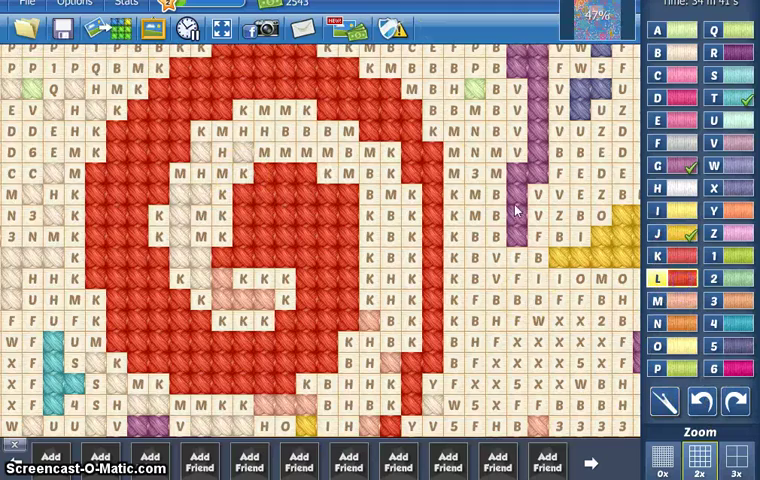
Step: Pan to another part of the pattern and stitch a single L square red
{"action": "mouse_move", "coordinate": [435, 150]}
{"action": "left_mouse_down"}
{"action": "mouse_move", "coordinate": [200, 200]}
{"action": "mouse_move", "coordinate": [270, 266]}
{"action": "mouse_move", "coordinate": [288, 220]}
{"action": "left_mouse_up"}
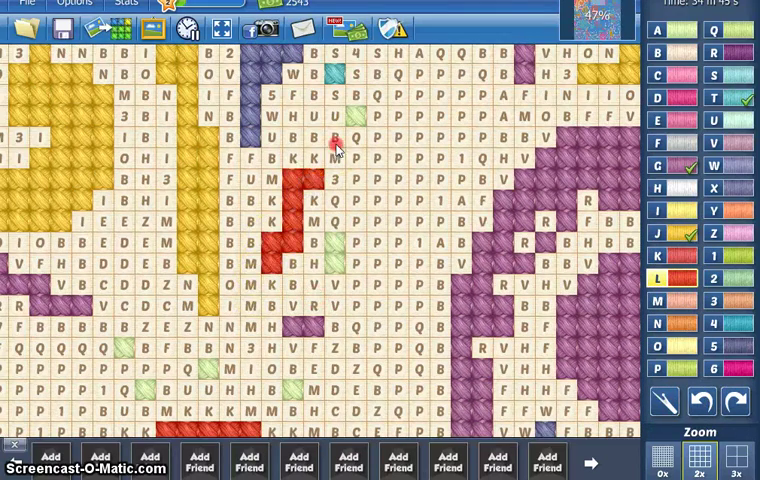
{"action": "left_click_drag", "start_coordinate": [335, 150], "coordinate": [360, 330]}
{"action": "left_click", "coordinate": [528, 118]}
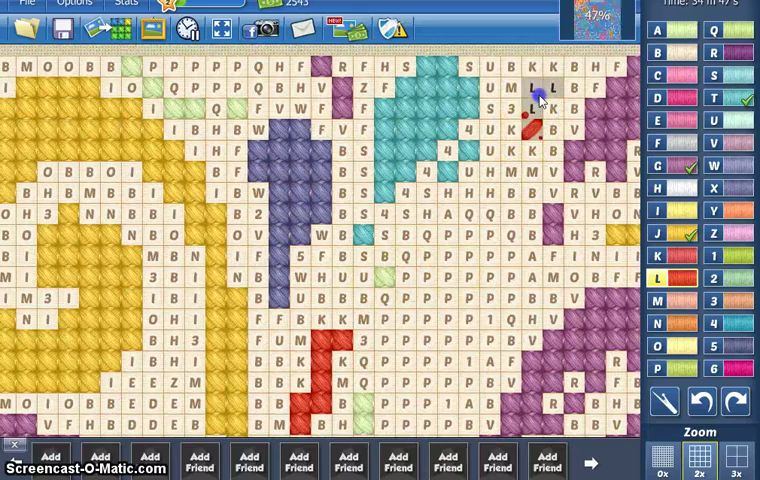
{"action": "mouse_move", "coordinate": [538, 95]}
{"action": "left_mouse_down"}
{"action": "mouse_move", "coordinate": [580, 190]}
{"action": "mouse_move", "coordinate": [100, 110]}
{"action": "left_mouse_up"}
{"action": "mouse_move", "coordinate": [375, 280]}
{"action": "left_mouse_down"}
{"action": "mouse_move", "coordinate": [125, 235]}
{"action": "mouse_move", "coordinate": [240, 350]}
{"action": "mouse_move", "coordinate": [530, 120]}
{"action": "left_mouse_up"}
{"action": "left_click_drag", "start_coordinate": [530, 300], "coordinate": [480, 145]}
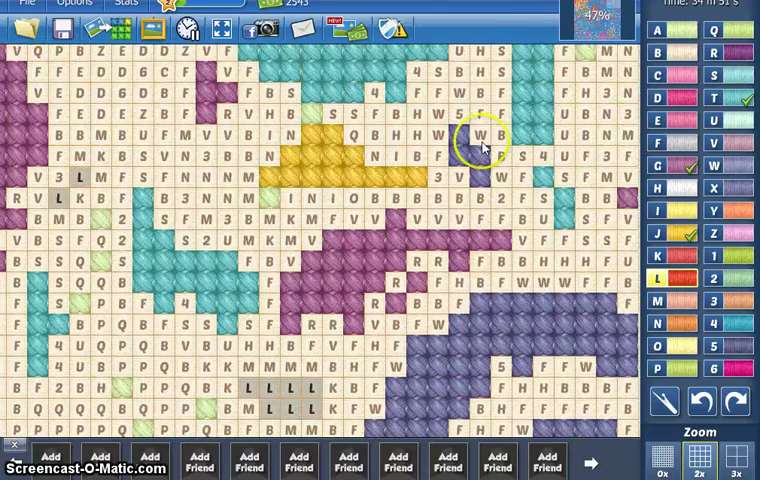
Step: Stitch the rows and remaining L squares red in the newly shown area
{"action": "left_click_drag", "start_coordinate": [410, 230], "coordinate": [350, 100]}
{"action": "mouse_move", "coordinate": [240, 248]}
{"action": "left_mouse_down"}
{"action": "mouse_move", "coordinate": [298, 258]}
{"action": "mouse_move", "coordinate": [250, 270]}
{"action": "left_mouse_up"}
{"action": "left_click_drag", "start_coordinate": [345, 180], "coordinate": [320, 130]}
{"action": "left_click_drag", "start_coordinate": [320, 330], "coordinate": [82, 150]}
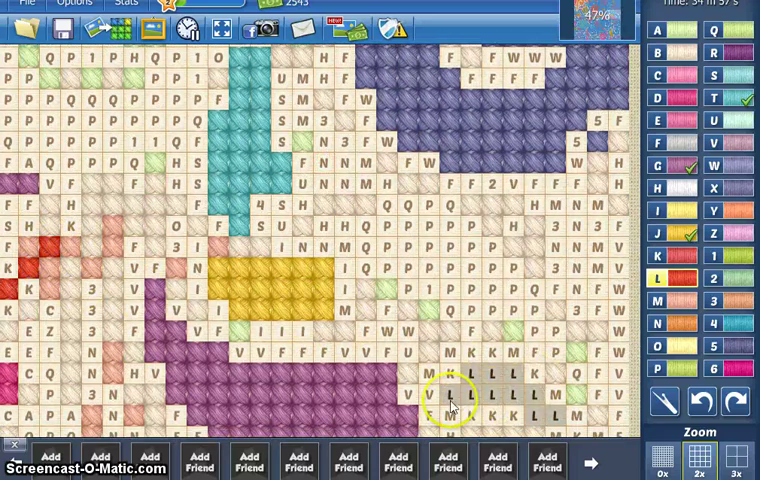
{"action": "left_click_drag", "start_coordinate": [450, 394], "coordinate": [536, 400]}
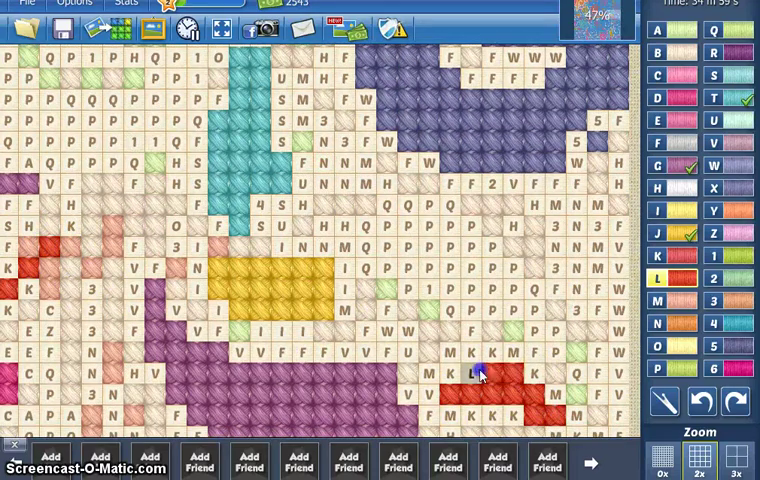
Step: Stitch a red column of L squares and the bottom L squares inside the spiral
{"action": "left_click_drag", "start_coordinate": [480, 381], "coordinate": [410, 75]}
{"action": "left_click_drag", "start_coordinate": [390, 170], "coordinate": [314, 231]}
{"action": "left_click_drag", "start_coordinate": [281, 290], "coordinate": [281, 419]}
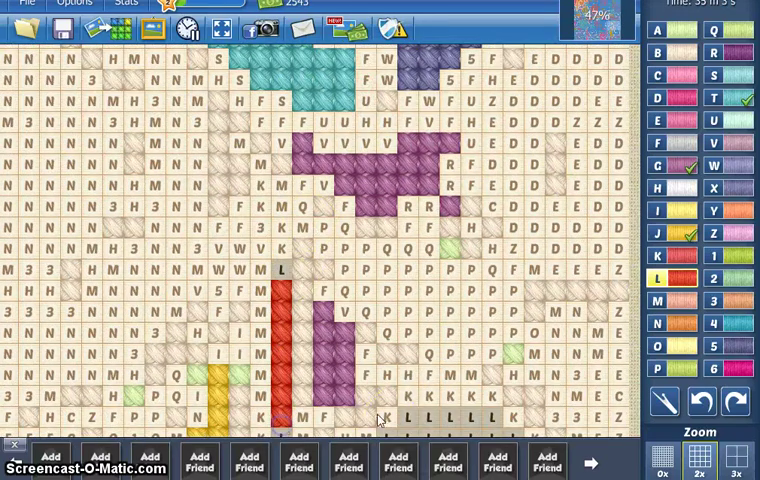
{"action": "left_click", "coordinate": [281, 271]}
{"action": "left_click_drag", "start_coordinate": [322, 460], "coordinate": [322, 255]}
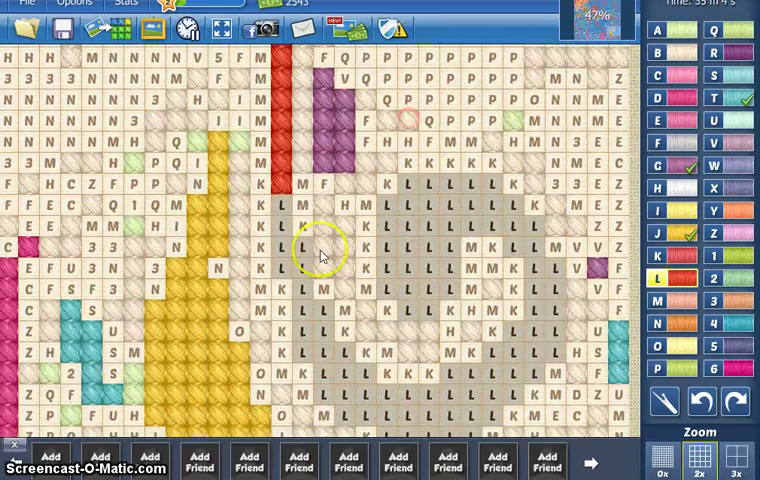
{"action": "mouse_move", "coordinate": [281, 205]}
{"action": "left_mouse_down"}
{"action": "mouse_move", "coordinate": [318, 315]}
{"action": "mouse_move", "coordinate": [478, 418]}
{"action": "mouse_move", "coordinate": [553, 343]}
{"action": "mouse_move", "coordinate": [535, 250]}
{"action": "mouse_move", "coordinate": [452, 230]}
{"action": "mouse_move", "coordinate": [395, 250]}
{"action": "mouse_move", "coordinate": [437, 272]}
{"action": "mouse_move", "coordinate": [447, 251]}
{"action": "left_mouse_up"}
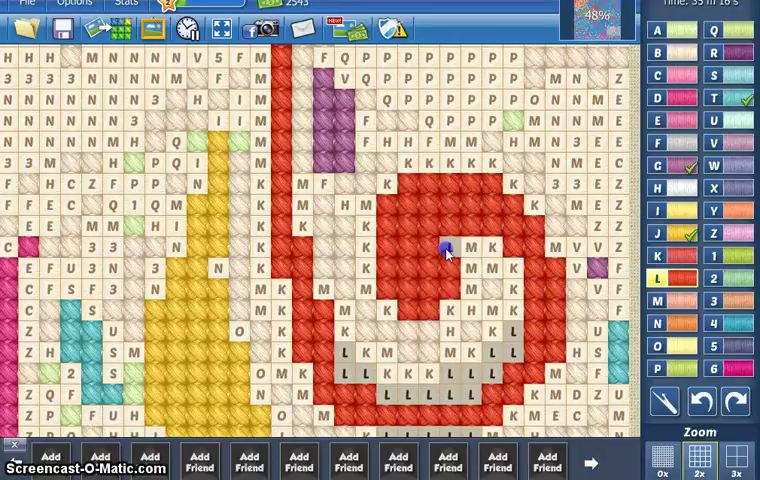
{"action": "mouse_move", "coordinate": [490, 348]}
{"action": "left_mouse_down"}
{"action": "mouse_move", "coordinate": [490, 373]}
{"action": "mouse_move", "coordinate": [457, 395]}
{"action": "left_mouse_up"}
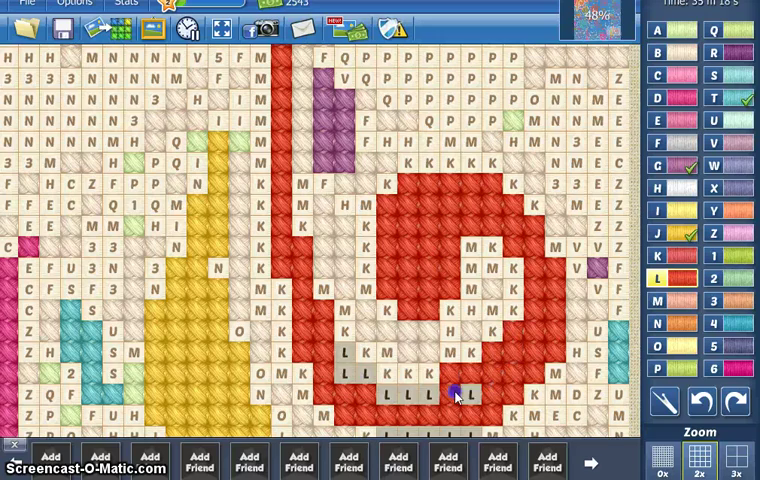
{"action": "left_click_drag", "start_coordinate": [402, 398], "coordinate": [365, 377]}
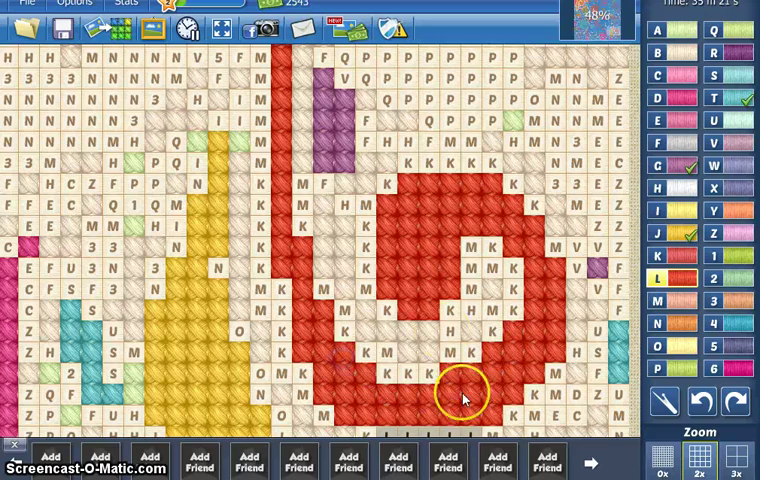
{"action": "scroll", "coordinate": [463, 398], "scroll_direction": "down", "scroll_amount": 3}
{"action": "left_click_drag", "start_coordinate": [370, 292], "coordinate": [483, 292]}
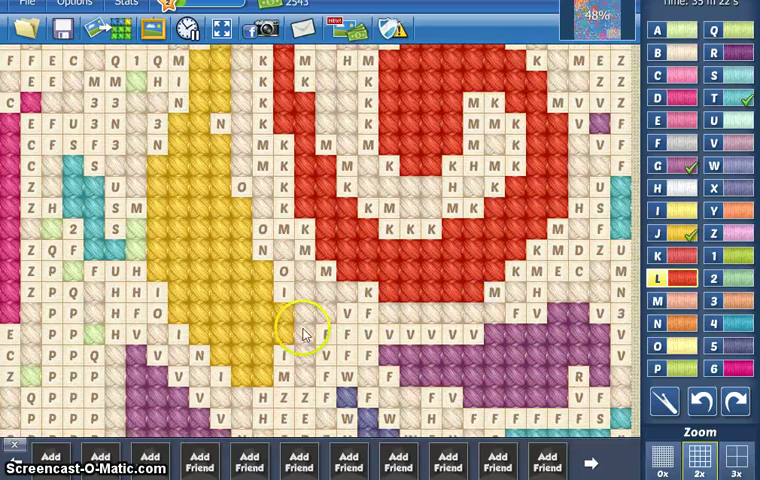
{"action": "scroll", "coordinate": [305, 333], "scroll_direction": "down", "scroll_amount": 2}
Step: Pan across the pattern to stitch a few more L squares and another red column
{"action": "left_click_drag", "start_coordinate": [170, 125], "coordinate": [490, 205]}
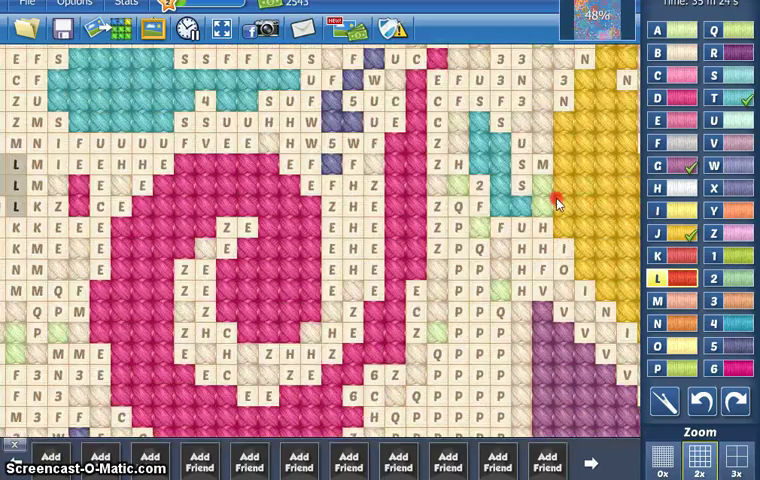
{"action": "left_click_drag", "start_coordinate": [557, 203], "coordinate": [200, 180]}
{"action": "left_click_drag", "start_coordinate": [200, 290], "coordinate": [410, 210]}
{"action": "mouse_move", "coordinate": [265, 160]}
{"action": "left_mouse_down"}
{"action": "mouse_move", "coordinate": [240, 122]}
{"action": "mouse_move", "coordinate": [220, 122]}
{"action": "left_mouse_up"}
{"action": "left_click_drag", "start_coordinate": [198, 200], "coordinate": [500, 250]}
{"action": "left_click_drag", "start_coordinate": [150, 200], "coordinate": [480, 220]}
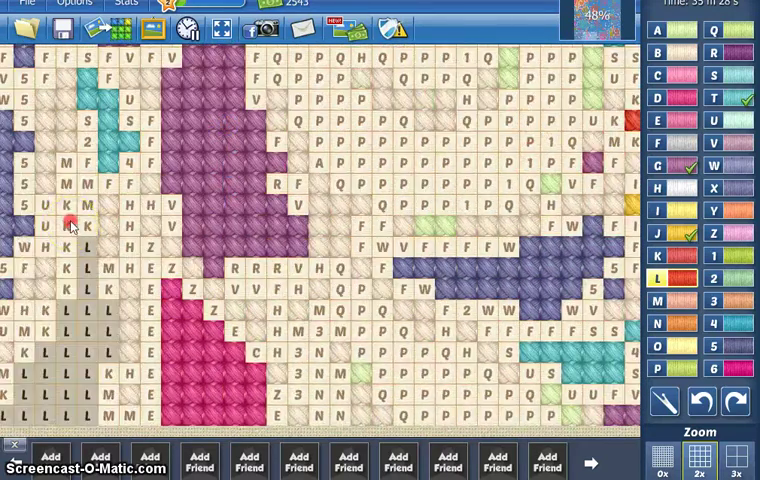
{"action": "left_click_drag", "start_coordinate": [150, 220], "coordinate": [450, 250]}
{"action": "mouse_move", "coordinate": [372, 248]}
{"action": "left_mouse_down"}
{"action": "mouse_move", "coordinate": [372, 350]}
{"action": "mouse_move", "coordinate": [352, 310]}
{"action": "mouse_move", "coordinate": [352, 403]}
{"action": "mouse_move", "coordinate": [368, 403]}
{"action": "mouse_move", "coordinate": [330, 380]}
{"action": "mouse_move", "coordinate": [313, 417]}
{"action": "left_mouse_up"}
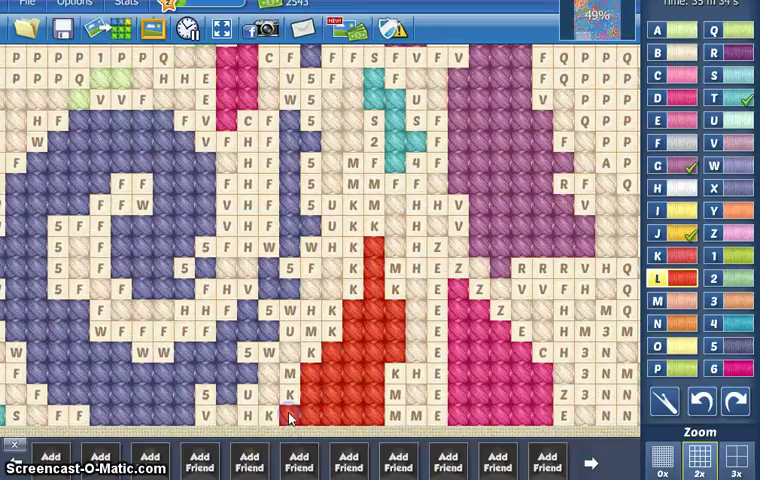
{"action": "scroll", "coordinate": [290, 417], "scroll_direction": "left", "scroll_amount": 5}
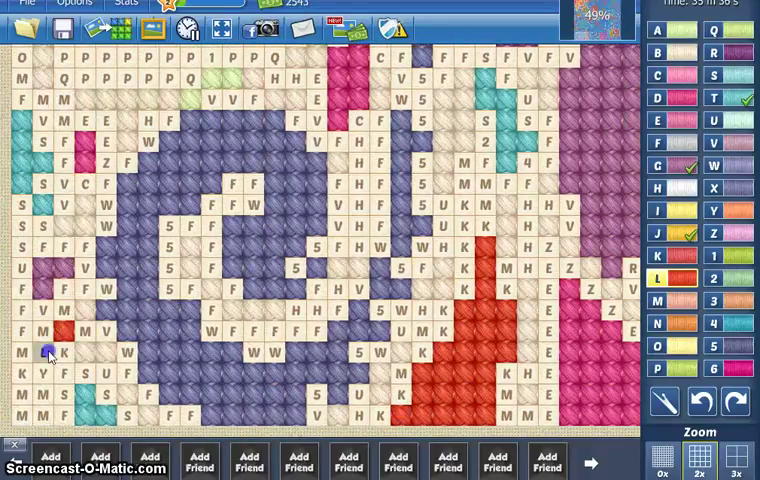
{"action": "scroll", "coordinate": [100, 130], "scroll_direction": "up", "scroll_amount": 5}
{"action": "scroll", "coordinate": [90, 110], "scroll_direction": "up", "scroll_amount": 5}
{"action": "scroll", "coordinate": [90, 200], "scroll_direction": "up", "scroll_amount": 5}
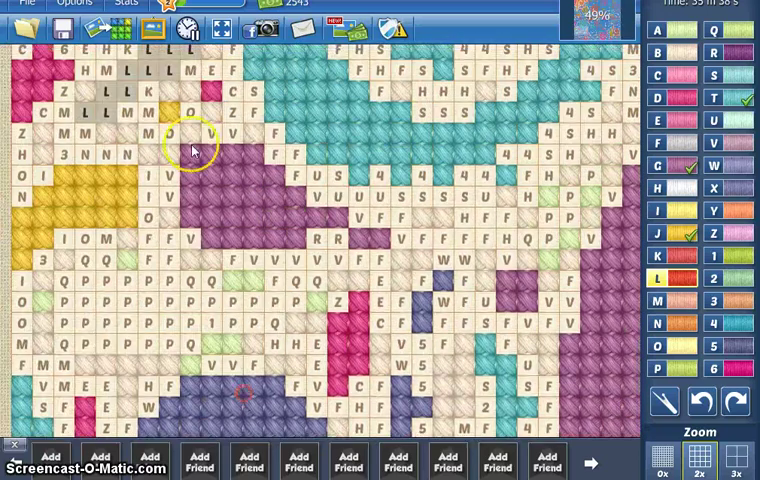
{"action": "scroll", "coordinate": [193, 150], "scroll_direction": "up", "scroll_amount": 7}
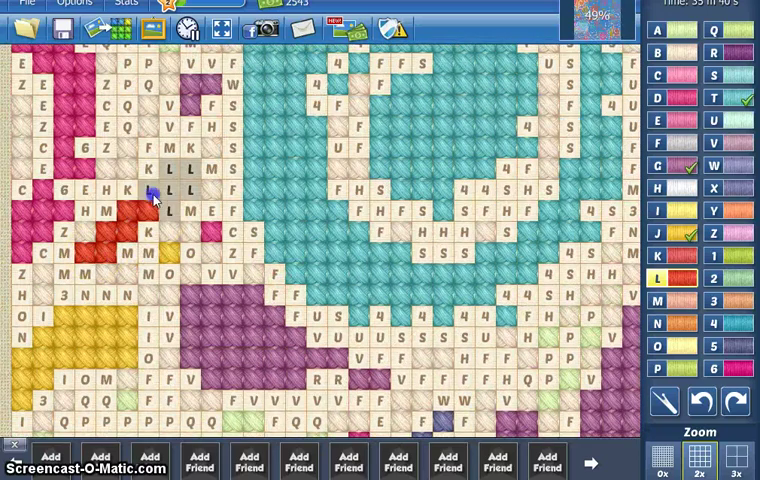
{"action": "scroll", "coordinate": [213, 143], "scroll_direction": "up", "scroll_amount": 6}
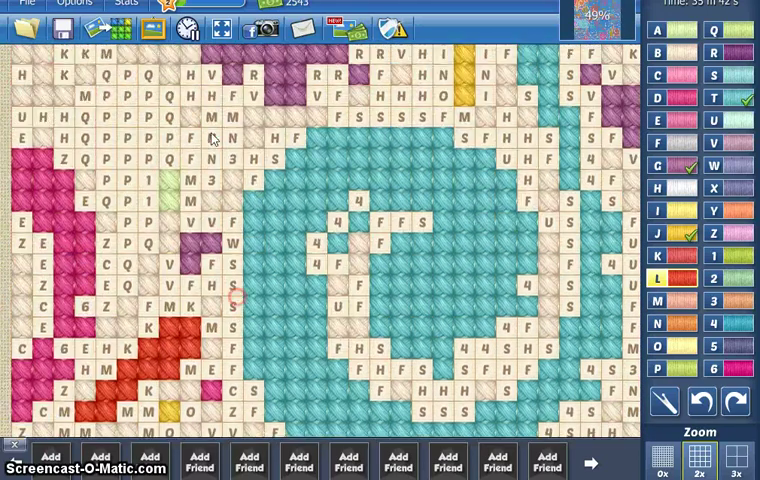
{"action": "scroll", "coordinate": [220, 160], "scroll_direction": "up", "scroll_amount": 6}
{"action": "scroll", "coordinate": [180, 220], "scroll_direction": "up", "scroll_amount": 3}
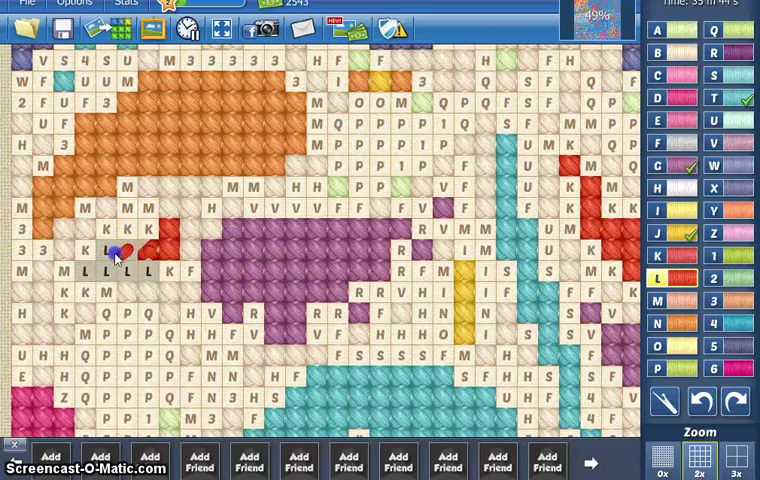
{"action": "scroll", "coordinate": [170, 240], "scroll_direction": "up", "scroll_amount": 6}
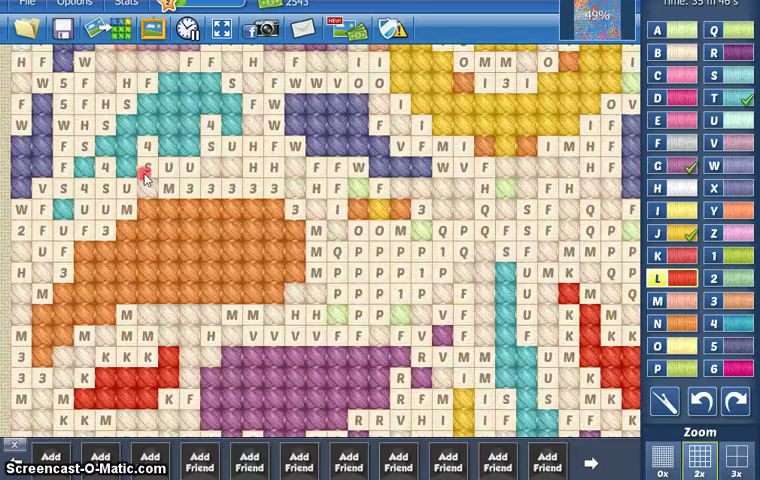
{"action": "scroll", "coordinate": [160, 270], "scroll_direction": "up", "scroll_amount": 6}
{"action": "scroll", "coordinate": [200, 287], "scroll_direction": "up", "scroll_amount": 6}
Step: Pan around the pattern to find and stitch the leftover scattered L squares
{"action": "mouse_move", "coordinate": [200, 287]}
{"action": "left_mouse_down"}
{"action": "mouse_move", "coordinate": [420, 250]}
{"action": "mouse_move", "coordinate": [187, 271]}
{"action": "mouse_move", "coordinate": [250, 230]}
{"action": "mouse_move", "coordinate": [175, 222]}
{"action": "mouse_move", "coordinate": [100, 150]}
{"action": "left_mouse_up"}
{"action": "left_click_drag", "start_coordinate": [300, 200], "coordinate": [80, 180]}
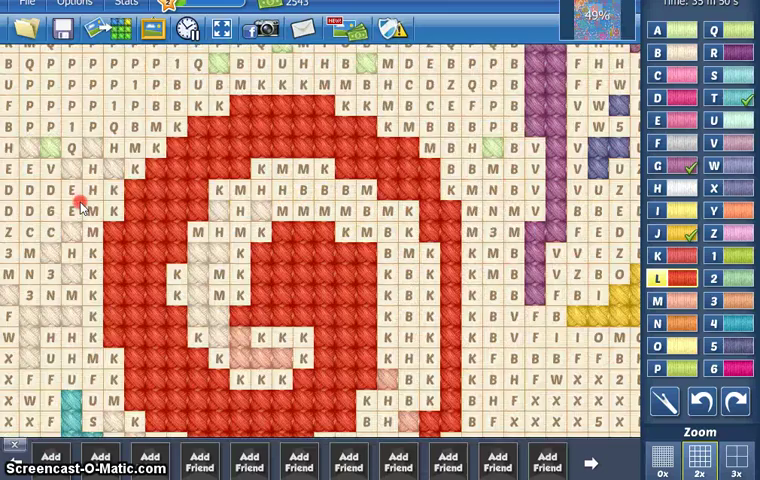
{"action": "left_click_drag", "start_coordinate": [200, 200], "coordinate": [280, 260]}
{"action": "left_click_drag", "start_coordinate": [250, 230], "coordinate": [122, 130]}
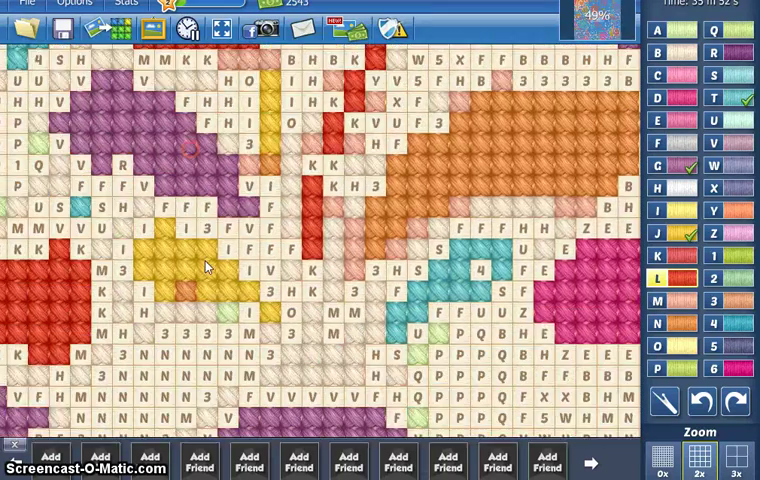
{"action": "scroll", "coordinate": [205, 268], "scroll_direction": "down", "scroll_amount": 5}
{"action": "scroll", "coordinate": [135, 283], "scroll_direction": "down", "scroll_amount": 5}
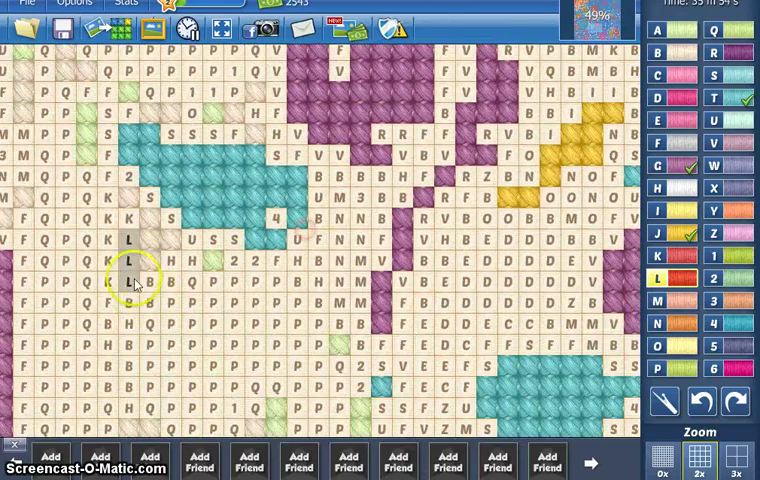
{"action": "mouse_move", "coordinate": [128, 287]}
{"action": "left_mouse_down"}
{"action": "mouse_move", "coordinate": [300, 180]}
{"action": "mouse_move", "coordinate": [150, 100]}
{"action": "left_mouse_up"}
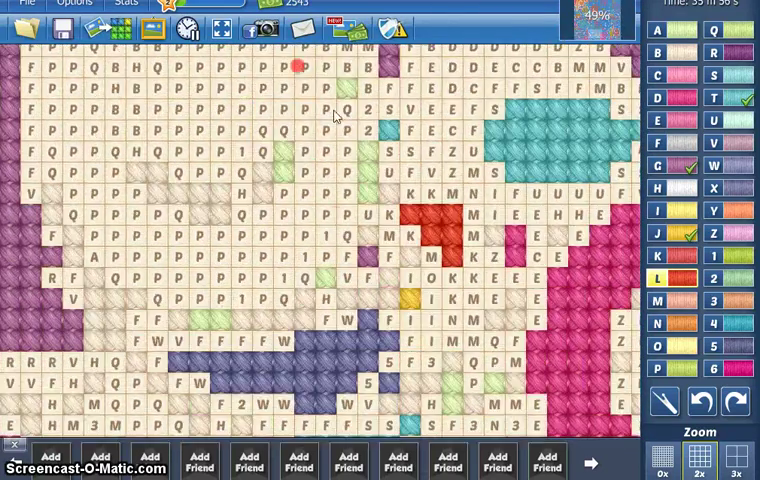
{"action": "mouse_move", "coordinate": [350, 230]}
{"action": "left_mouse_down"}
{"action": "mouse_move", "coordinate": [300, 130]}
{"action": "mouse_move", "coordinate": [250, 130]}
{"action": "left_mouse_up"}
{"action": "left_click_drag", "start_coordinate": [250, 330], "coordinate": [400, 250]}
{"action": "left_click_drag", "start_coordinate": [250, 300], "coordinate": [200, 340]}
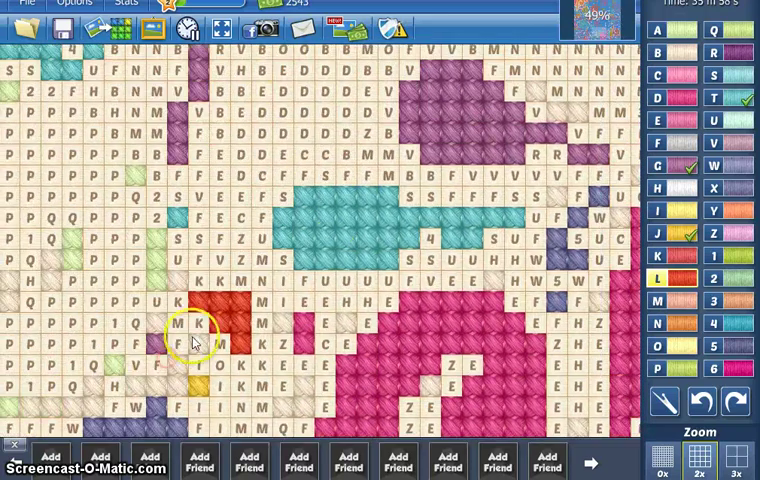
{"action": "mouse_move", "coordinate": [290, 340]}
{"action": "left_mouse_down"}
{"action": "mouse_move", "coordinate": [312, 292]}
{"action": "mouse_move", "coordinate": [280, 330]}
{"action": "mouse_move", "coordinate": [310, 330]}
{"action": "mouse_move", "coordinate": [445, 215]}
{"action": "mouse_move", "coordinate": [355, 295]}
{"action": "mouse_move", "coordinate": [415, 300]}
{"action": "mouse_move", "coordinate": [383, 392]}
{"action": "mouse_move", "coordinate": [400, 240]}
{"action": "mouse_move", "coordinate": [445, 168]}
{"action": "mouse_move", "coordinate": [480, 295]}
{"action": "mouse_move", "coordinate": [420, 210]}
{"action": "mouse_move", "coordinate": [580, 175]}
{"action": "left_mouse_up"}
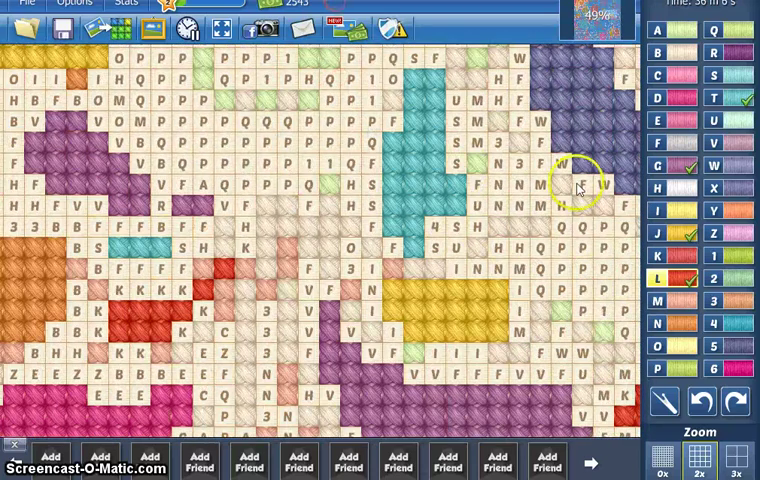
Step: Select the light green P thread and stitch the first P squares and a row
{"action": "left_click", "coordinate": [679, 351]}
{"action": "left_click_drag", "start_coordinate": [495, 246], "coordinate": [389, 285]}
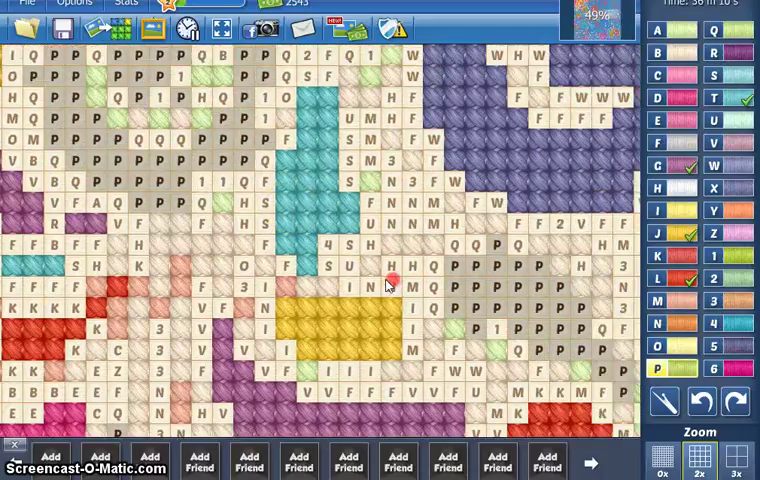
{"action": "left_click_drag", "start_coordinate": [492, 248], "coordinate": [470, 300]}
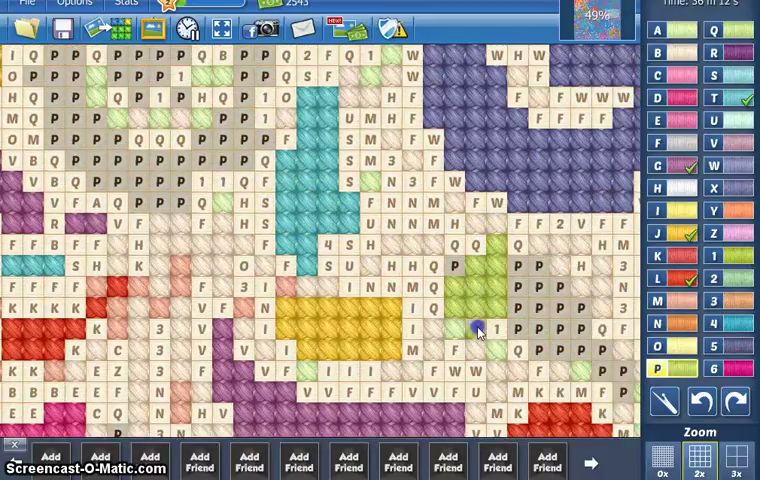
{"action": "left_click_drag", "start_coordinate": [522, 327], "coordinate": [577, 318]}
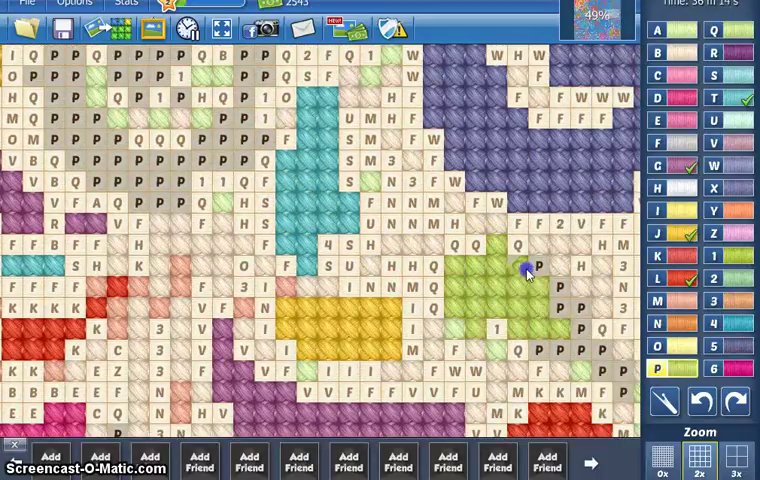
{"action": "left_click_drag", "start_coordinate": [549, 345], "coordinate": [620, 378]}
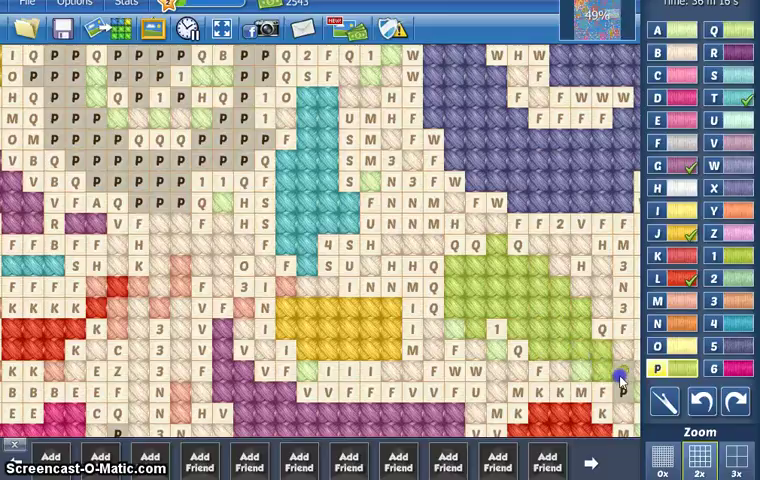
Step: Stitch individual P squares across the top of the central cluster
{"action": "left_click_drag", "start_coordinate": [98, 195], "coordinate": [220, 370]}
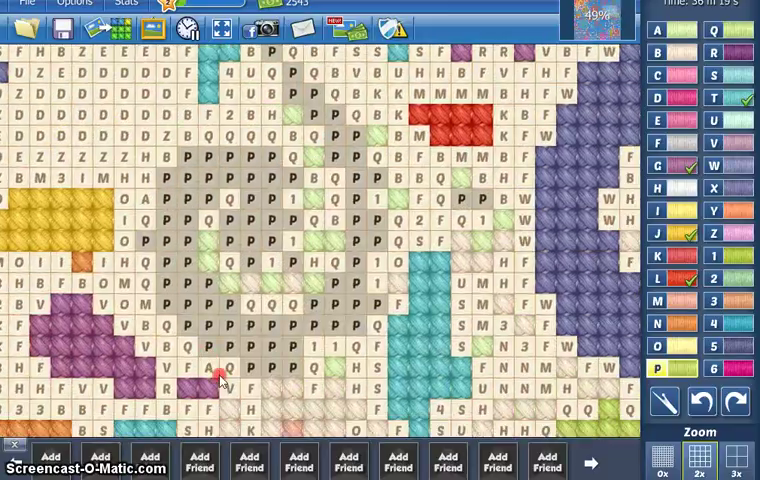
{"action": "left_click", "coordinate": [389, 240]}
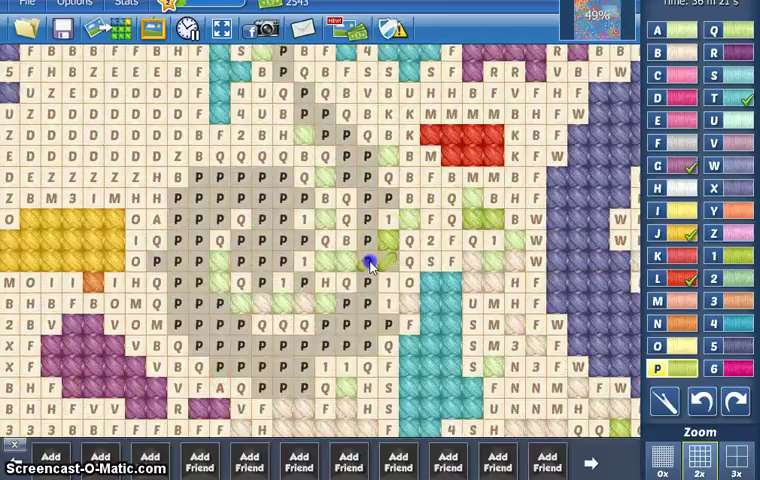
{"action": "left_click", "coordinate": [367, 199]}
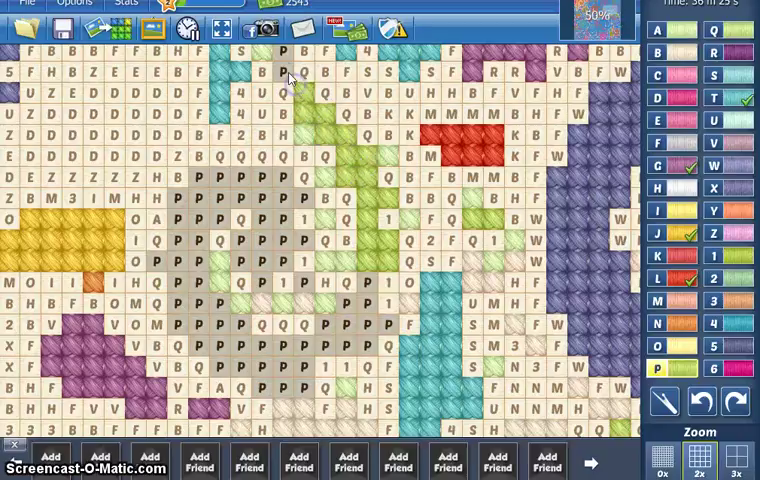
{"action": "left_click", "coordinate": [304, 219]}
{"action": "left_click", "coordinate": [283, 198]}
{"action": "left_click", "coordinate": [261, 177]}
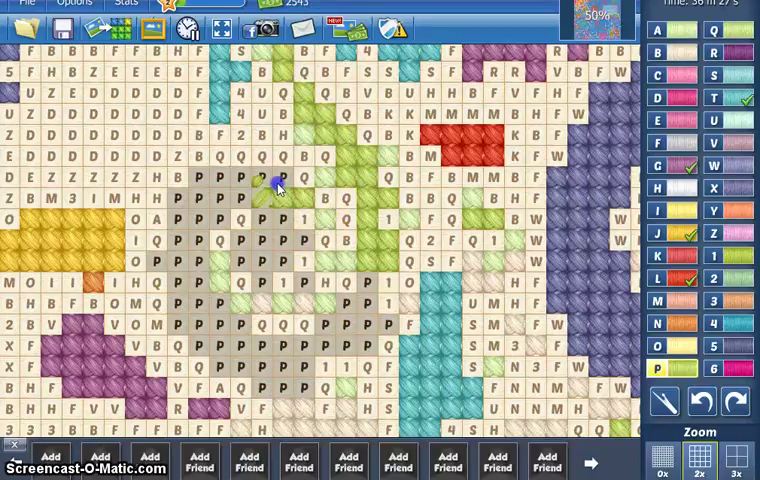
Step: Stitch the P squares along the cluster's left side and lower left
{"action": "left_click", "coordinate": [220, 178]}
{"action": "left_click", "coordinate": [220, 198]}
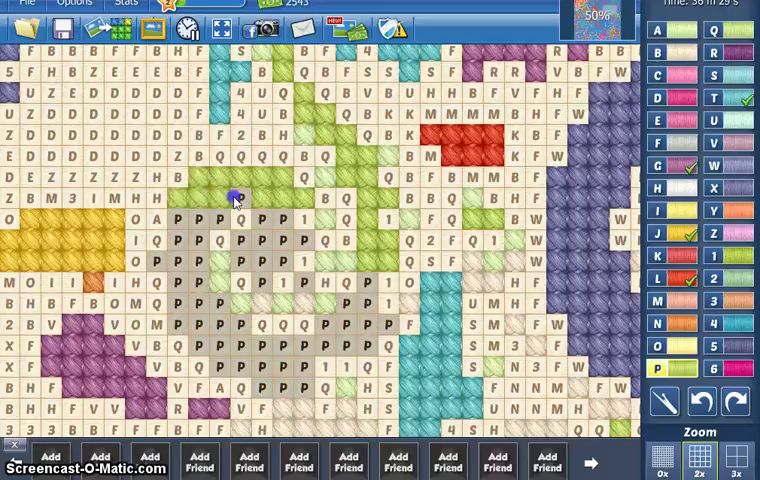
{"action": "left_click", "coordinate": [177, 222]}
{"action": "left_click", "coordinate": [177, 240]}
{"action": "left_click", "coordinate": [198, 241]}
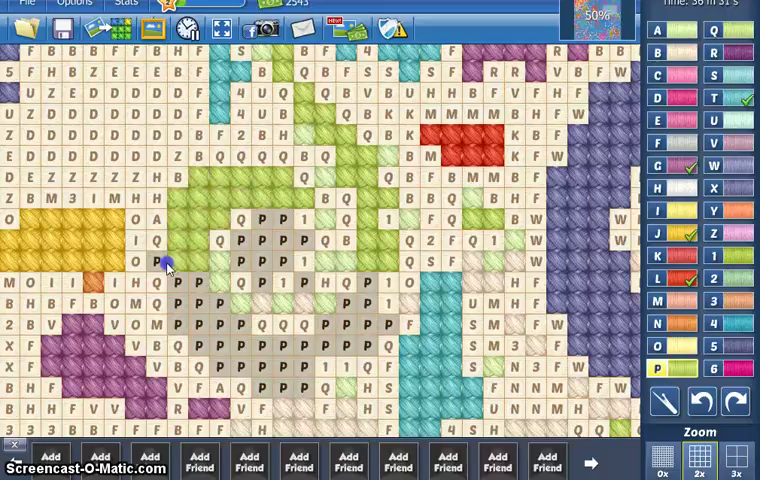
{"action": "left_click", "coordinate": [177, 303]}
{"action": "left_click", "coordinate": [198, 303]}
{"action": "left_click", "coordinate": [198, 324]}
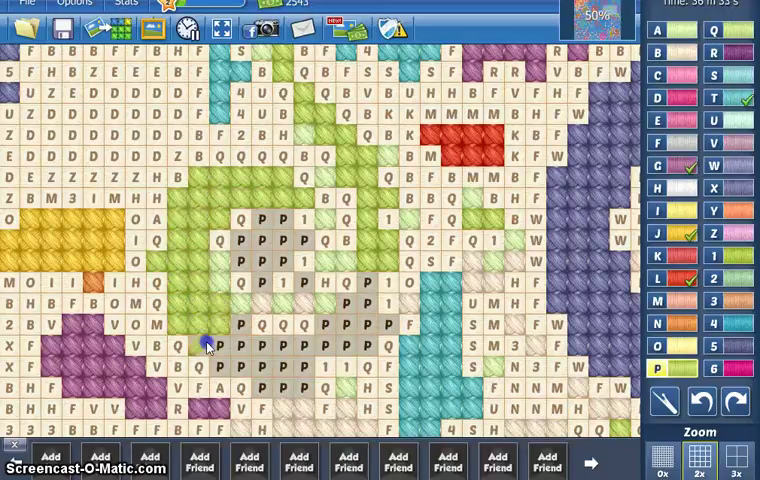
Step: Stitch a diagonal run of P squares and those along the cluster's bottom
{"action": "left_click", "coordinate": [219, 345]}
{"action": "left_click", "coordinate": [240, 324]}
{"action": "left_click", "coordinate": [240, 345]}
{"action": "left_click", "coordinate": [261, 366]}
{"action": "left_click", "coordinate": [261, 387]}
{"action": "left_click", "coordinate": [282, 345]}
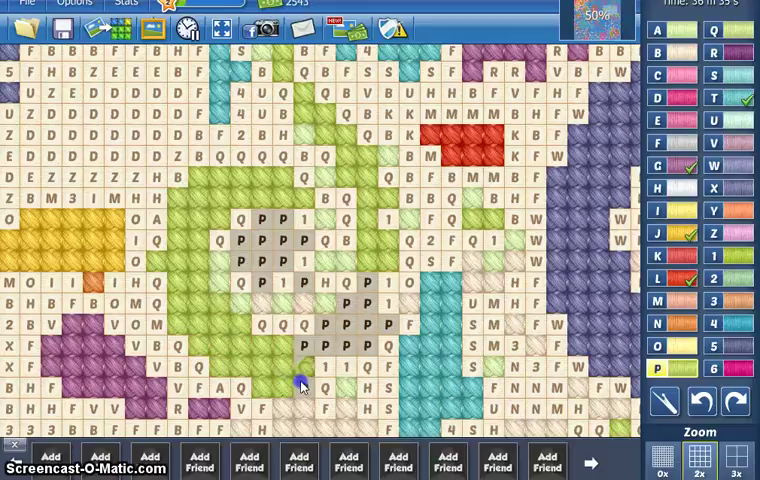
{"action": "left_click", "coordinate": [303, 324]}
{"action": "left_click", "coordinate": [324, 324]}
Step: Stitch the remaining P squares along the bottom and right of the central cluster
{"action": "left_click", "coordinate": [324, 345]}
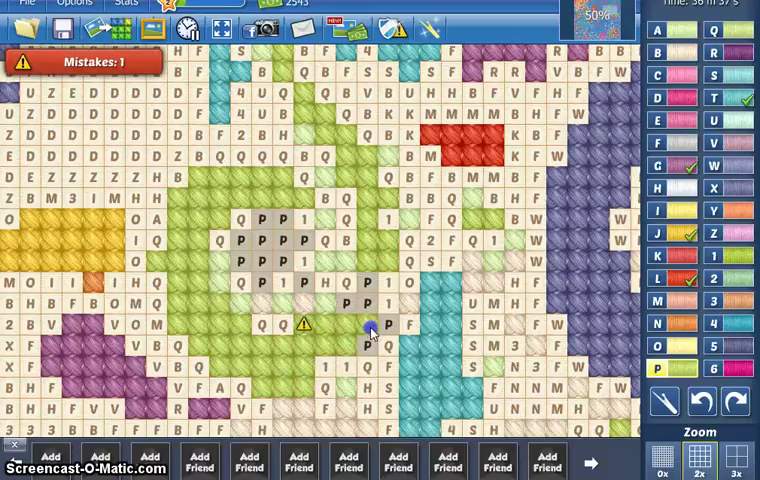
{"action": "left_click", "coordinate": [387, 324]}
{"action": "left_click", "coordinate": [366, 345]}
{"action": "left_click", "coordinate": [366, 303]}
{"action": "left_click", "coordinate": [345, 303]}
{"action": "left_click", "coordinate": [303, 282]}
{"action": "left_click", "coordinate": [303, 261]}
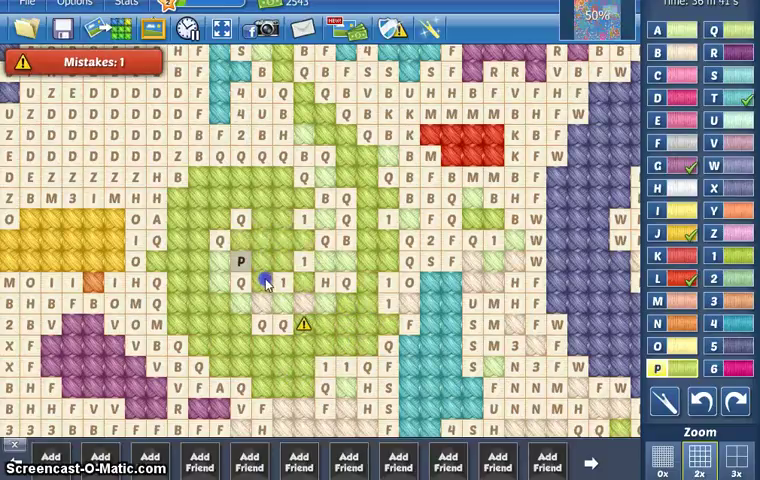
{"action": "left_click", "coordinate": [240, 261]}
Step: Unpick the flagged stitch and reselect the P thread
{"action": "left_click", "coordinate": [665, 401]}
{"action": "left_click", "coordinate": [303, 324]}
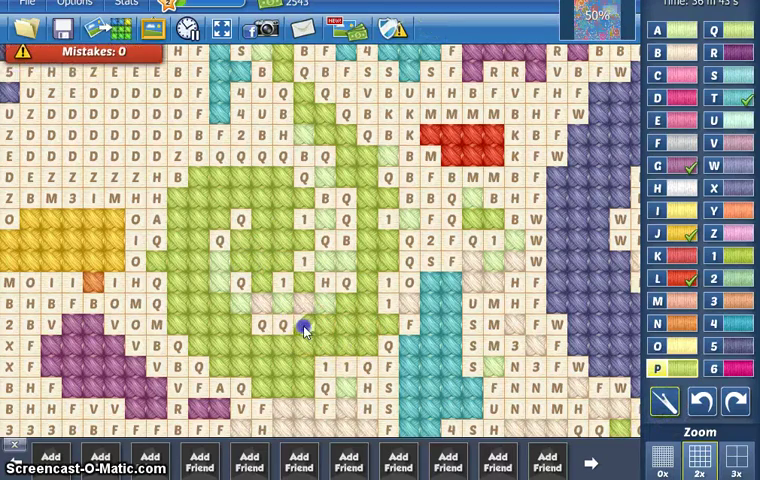
{"action": "left_click", "coordinate": [684, 366]}
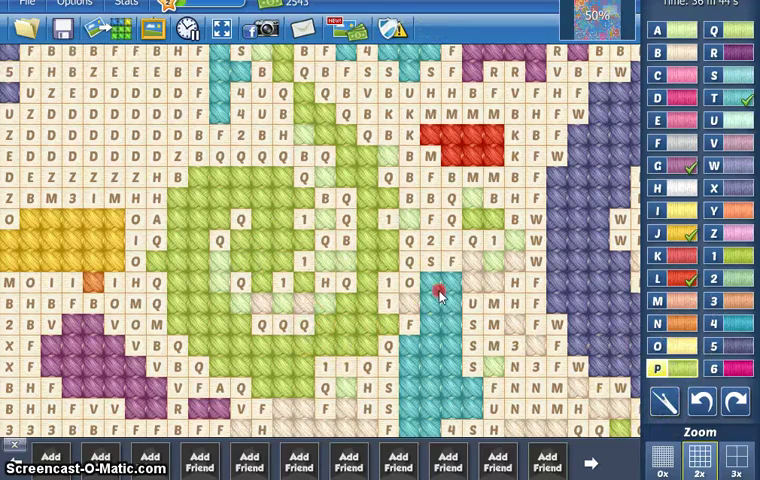
Step: Stitch the right-hand column of P squares, undoing a misplaced stitch beside it
{"action": "mouse_move", "coordinate": [439, 292]}
{"action": "left_mouse_down"}
{"action": "mouse_move", "coordinate": [230, 170]}
{"action": "mouse_move", "coordinate": [195, 185]}
{"action": "left_mouse_up"}
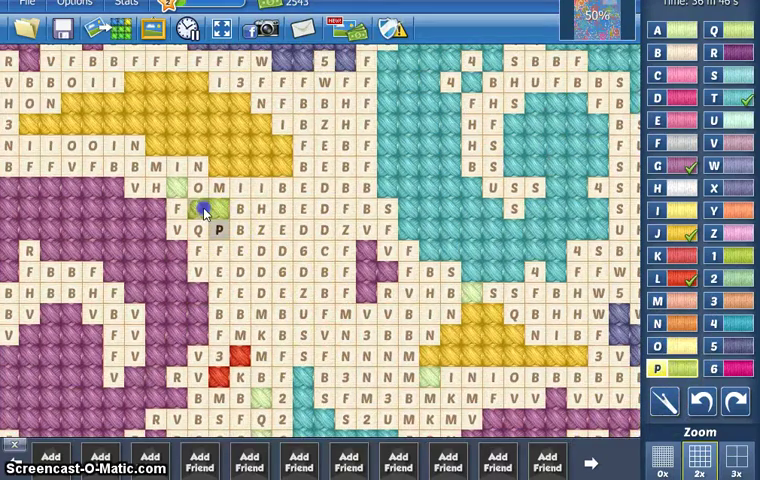
{"action": "scroll", "coordinate": [280, 120], "scroll_direction": "up", "scroll_amount": 3}
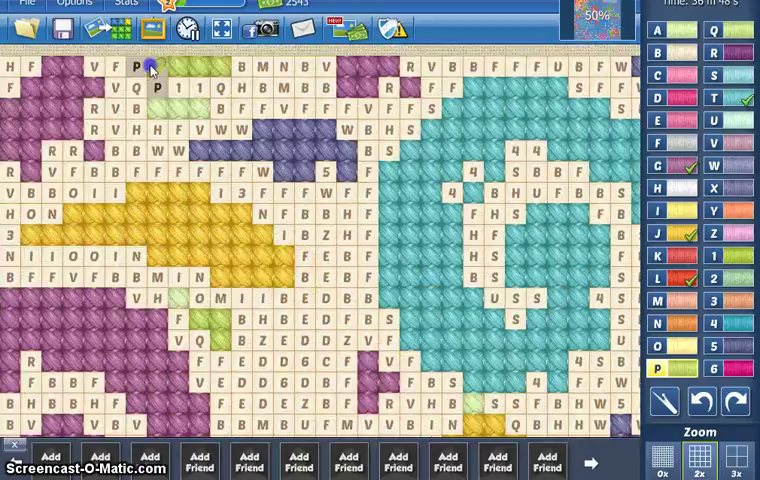
{"action": "left_click_drag", "start_coordinate": [155, 84], "coordinate": [560, 200]}
{"action": "left_click", "coordinate": [560, 195]}
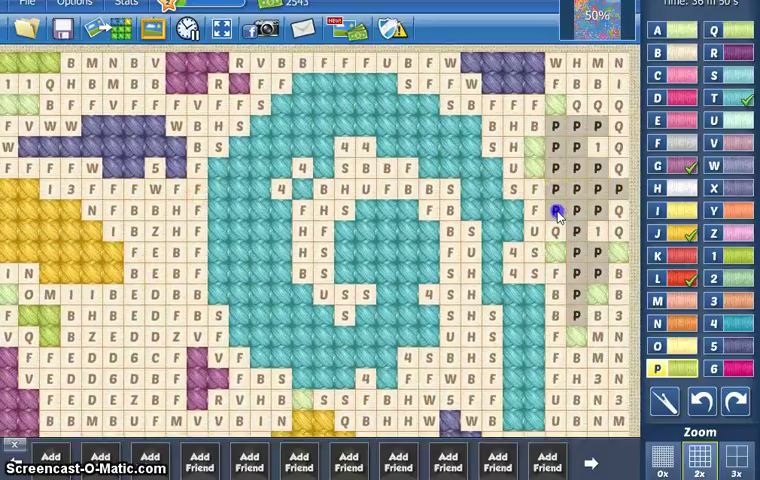
{"action": "left_click", "coordinate": [595, 118]}
{"action": "left_click", "coordinate": [700, 400]}
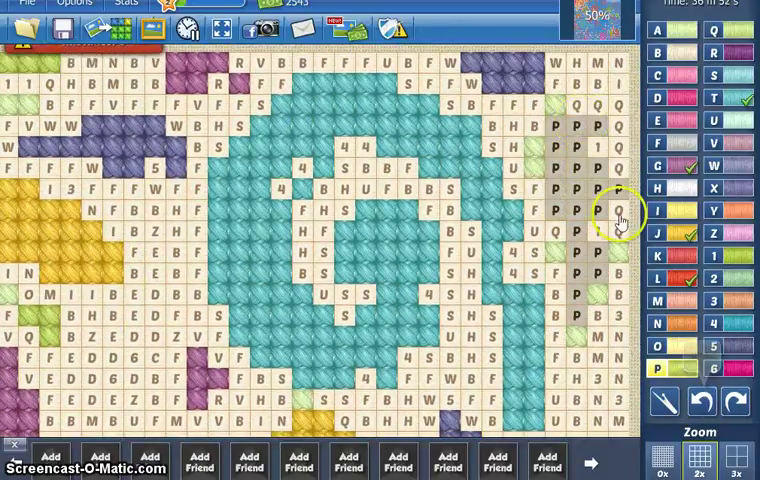
{"action": "left_click", "coordinate": [620, 220]}
{"action": "mouse_move", "coordinate": [585, 125]}
{"action": "left_mouse_down"}
{"action": "mouse_move", "coordinate": [578, 320]}
{"action": "mouse_move", "coordinate": [478, 56]}
{"action": "left_mouse_up"}
Step: Pan to a lower region and stitch a P square and a row of P squares
{"action": "left_click_drag", "start_coordinate": [470, 330], "coordinate": [470, 120]}
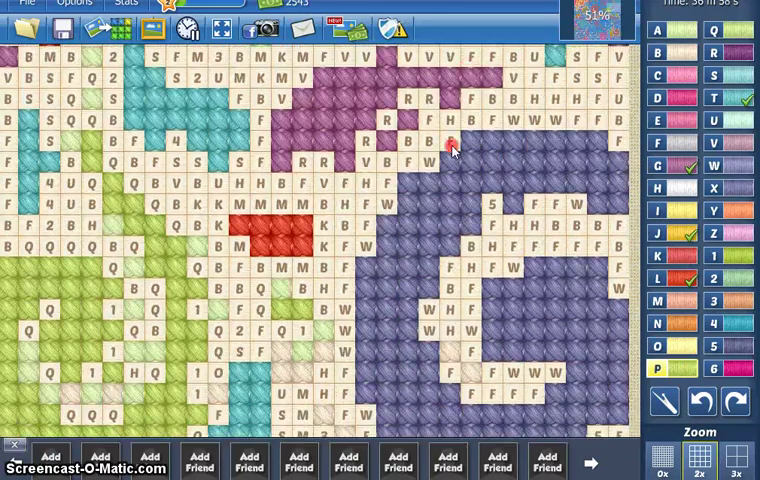
{"action": "left_click_drag", "start_coordinate": [460, 400], "coordinate": [460, 150]}
{"action": "mouse_move", "coordinate": [470, 380]}
{"action": "left_mouse_down"}
{"action": "mouse_move", "coordinate": [460, 290]}
{"action": "mouse_move", "coordinate": [460, 110]}
{"action": "left_mouse_up"}
{"action": "left_click_drag", "start_coordinate": [400, 330], "coordinate": [400, 240]}
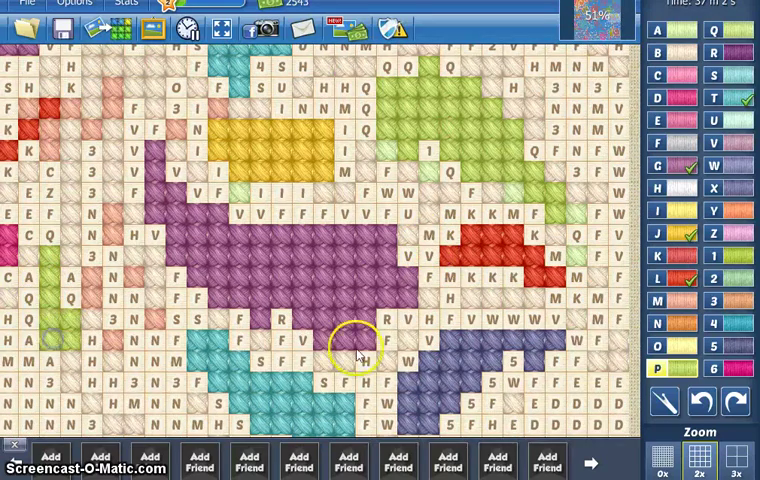
{"action": "mouse_move", "coordinate": [360, 345]}
{"action": "left_mouse_down"}
{"action": "mouse_move", "coordinate": [325, 250]}
{"action": "mouse_move", "coordinate": [340, 243]}
{"action": "left_mouse_up"}
{"action": "left_click", "coordinate": [327, 244]}
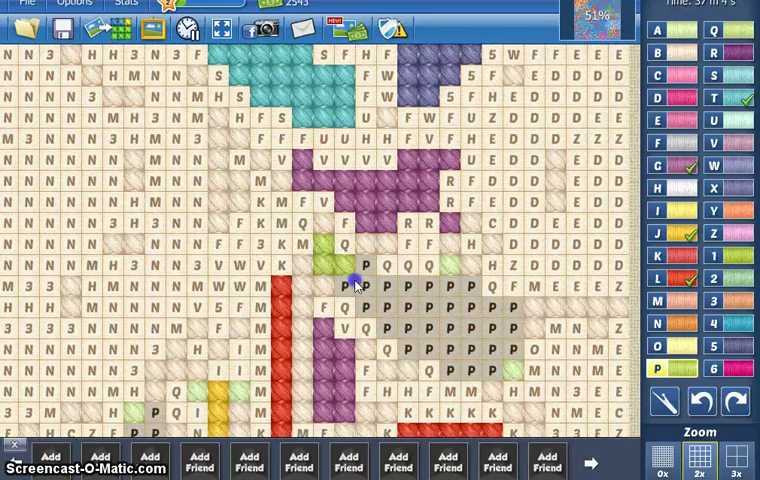
{"action": "mouse_move", "coordinate": [385, 287]}
{"action": "left_mouse_down"}
{"action": "mouse_move", "coordinate": [513, 307]}
{"action": "mouse_move", "coordinate": [496, 369]}
{"action": "mouse_move", "coordinate": [422, 351]}
{"action": "mouse_move", "coordinate": [440, 328]}
{"action": "left_mouse_up"}
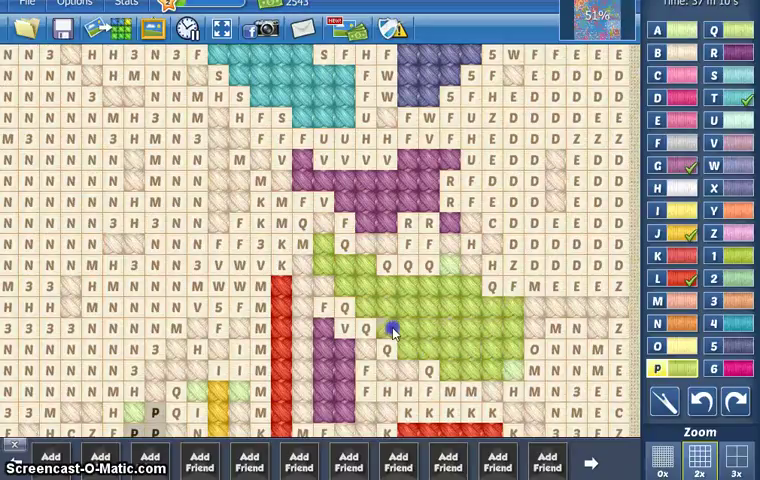
{"action": "scroll", "coordinate": [392, 332], "scroll_direction": "down", "scroll_amount": 6}
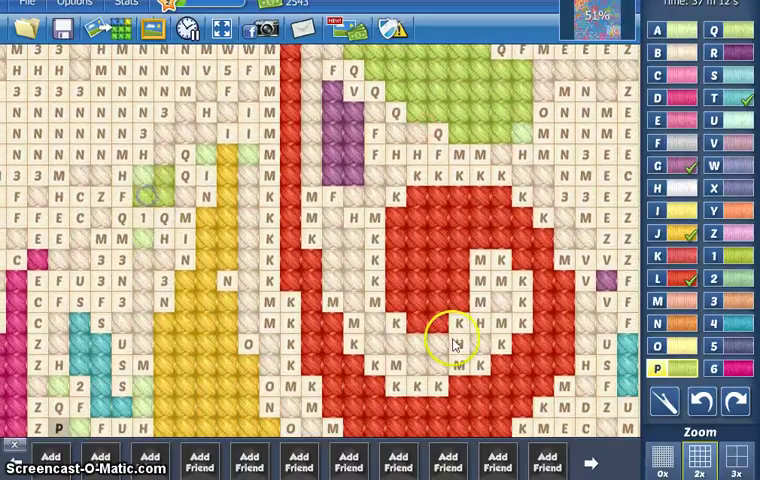
Step: Stitch the lower-left block and left-edge column of P squares green
{"action": "left_click_drag", "start_coordinate": [455, 345], "coordinate": [62, 252]}
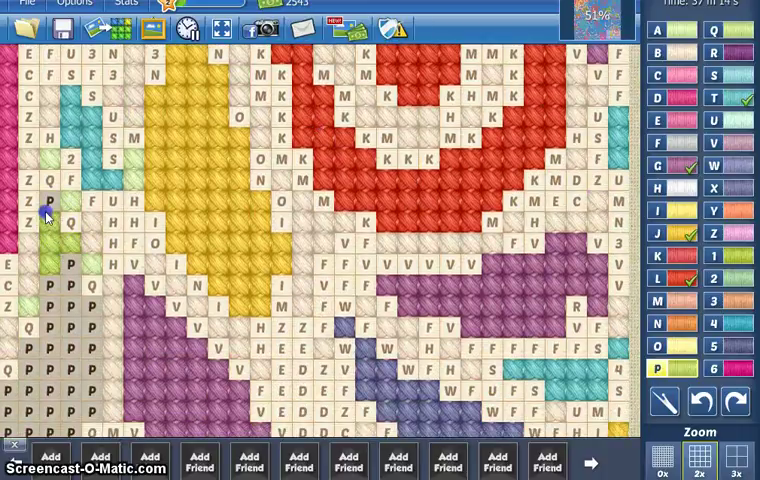
{"action": "left_click_drag", "start_coordinate": [49, 287], "coordinate": [49, 330]}
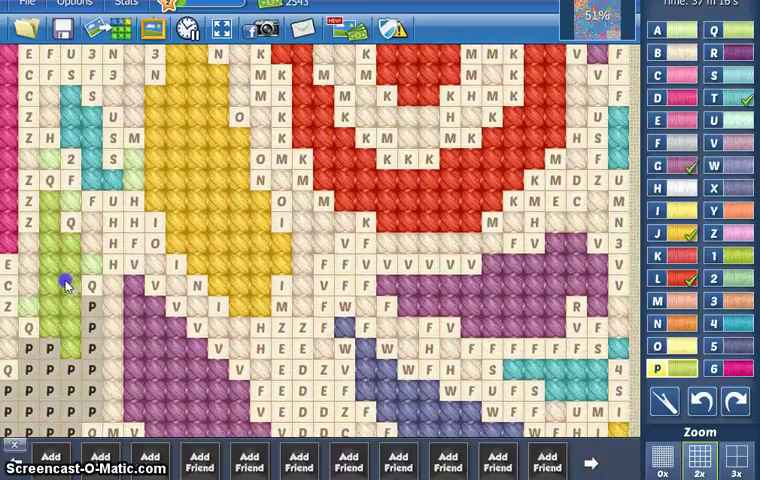
{"action": "left_click_drag", "start_coordinate": [91, 310], "coordinate": [49, 412]}
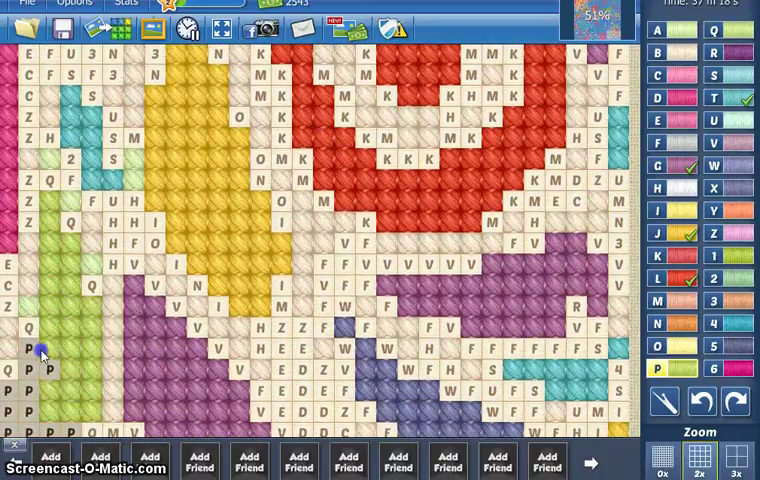
{"action": "left_click_drag", "start_coordinate": [40, 350], "coordinate": [14, 432]}
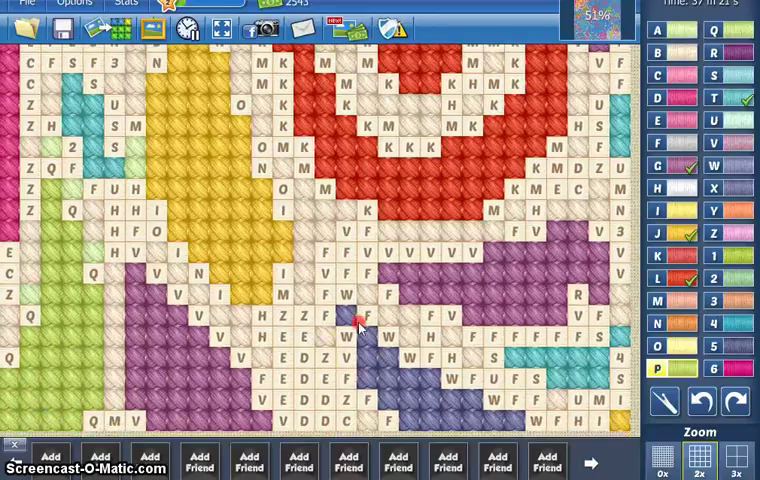
{"action": "scroll", "coordinate": [360, 320], "scroll_direction": "down", "scroll_amount": 1}
Step: Move left of the pink spiral and stitch P squares near the bottom-left green
{"action": "mouse_move", "coordinate": [240, 400]}
{"action": "left_mouse_down"}
{"action": "mouse_move", "coordinate": [427, 333]}
{"action": "mouse_move", "coordinate": [358, 410]}
{"action": "left_mouse_up"}
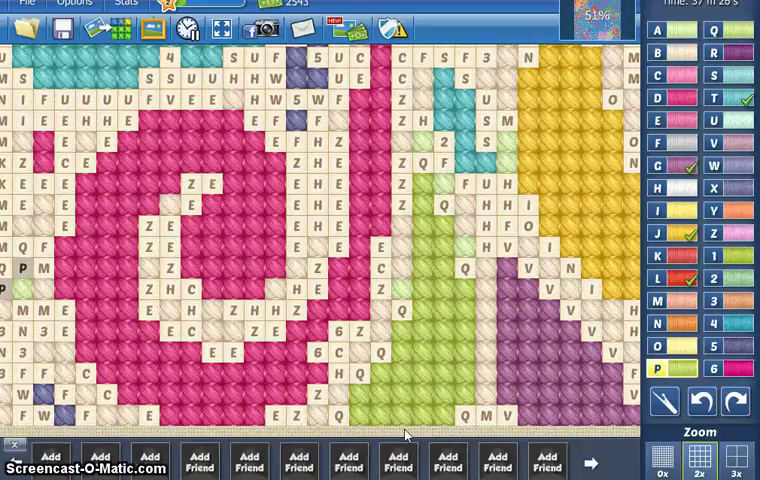
{"action": "left_click_drag", "start_coordinate": [228, 358], "coordinate": [390, 360]}
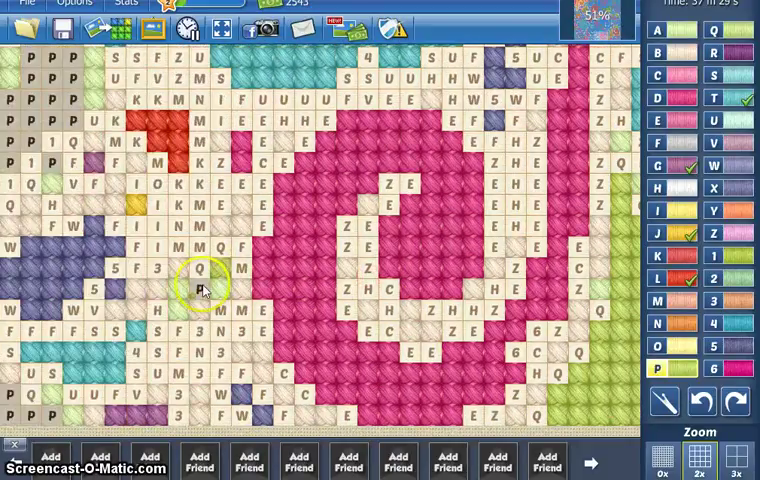
{"action": "left_click_drag", "start_coordinate": [110, 315], "coordinate": [280, 305]}
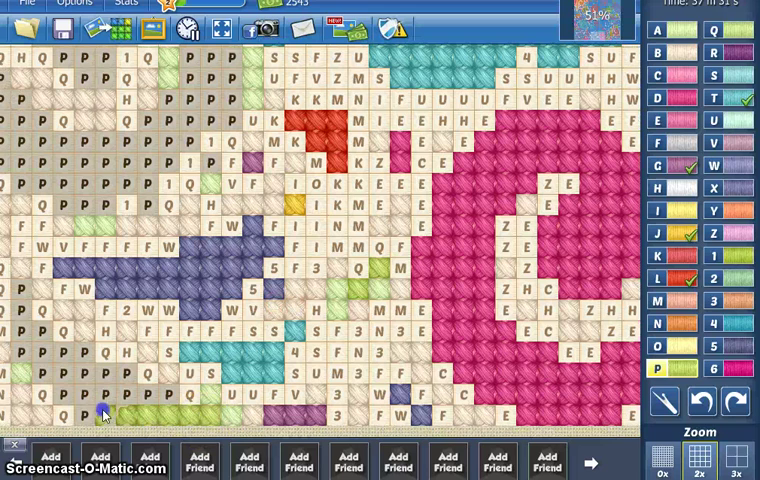
{"action": "mouse_move", "coordinate": [113, 399]}
{"action": "left_mouse_down"}
{"action": "mouse_move", "coordinate": [130, 395]}
{"action": "mouse_move", "coordinate": [59, 358]}
{"action": "left_mouse_up"}
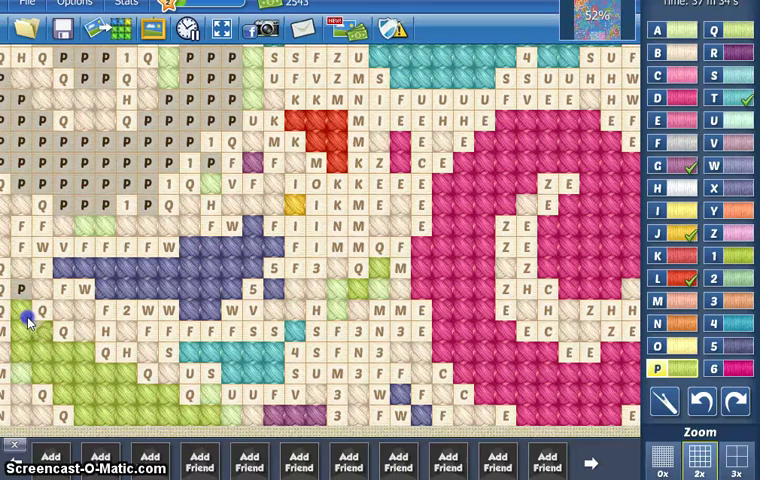
{"action": "mouse_move", "coordinate": [28, 318]}
{"action": "left_mouse_down"}
{"action": "mouse_move", "coordinate": [560, 180]}
{"action": "mouse_move", "coordinate": [170, 225]}
{"action": "mouse_move", "coordinate": [375, 195]}
{"action": "left_mouse_up"}
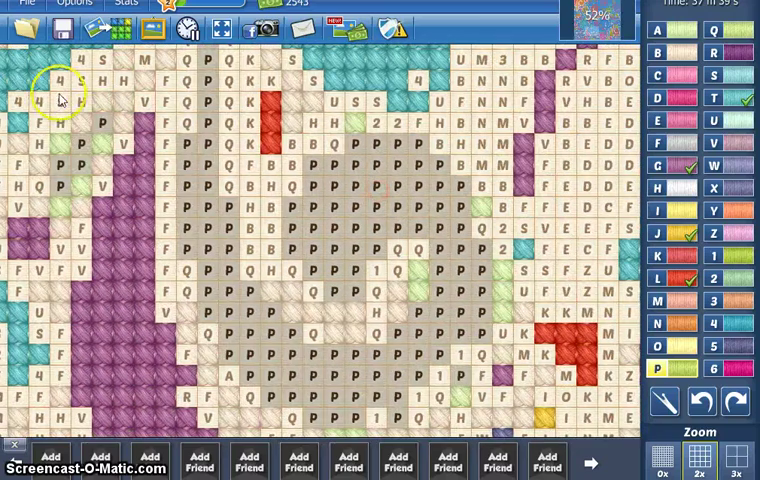
Step: Stitch the first light green P runs at the patch's left and lower right
{"action": "mouse_move", "coordinate": [35, 60]}
{"action": "left_mouse_down"}
{"action": "mouse_move", "coordinate": [75, 145]}
{"action": "mouse_move", "coordinate": [55, 175]}
{"action": "left_mouse_up"}
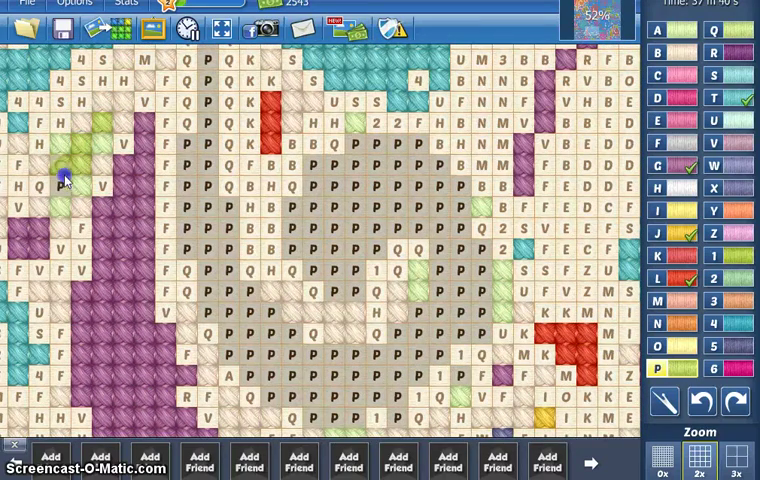
{"action": "left_click", "coordinate": [563, 415]}
{"action": "left_click_drag", "start_coordinate": [460, 355], "coordinate": [398, 406]}
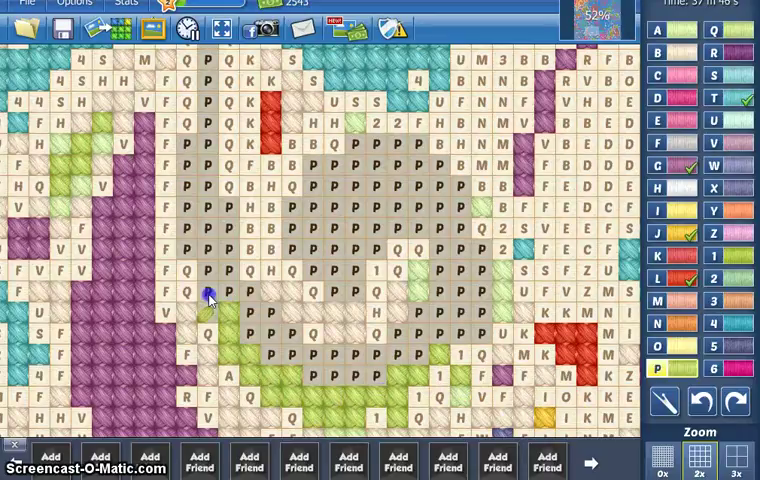
{"action": "left_click", "coordinate": [188, 168]}
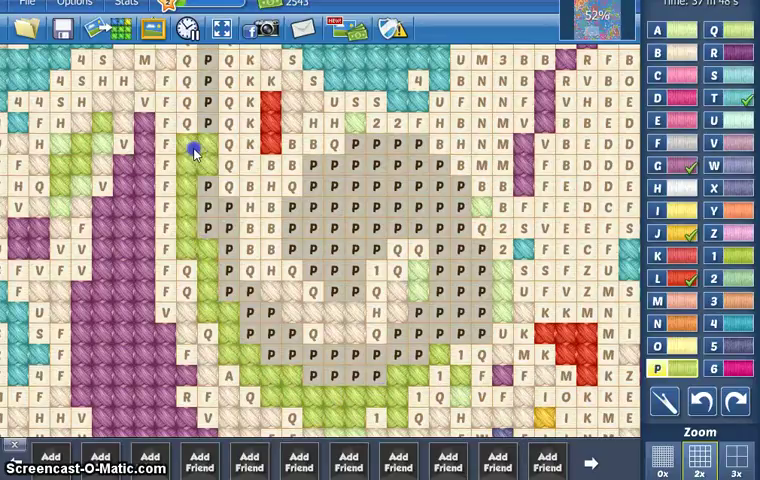
Step: Stitch the top column and left-edge P squares light green
{"action": "left_click", "coordinate": [207, 60]}
{"action": "left_click", "coordinate": [207, 82]}
{"action": "left_click", "coordinate": [207, 103]}
{"action": "left_click", "coordinate": [207, 124]}
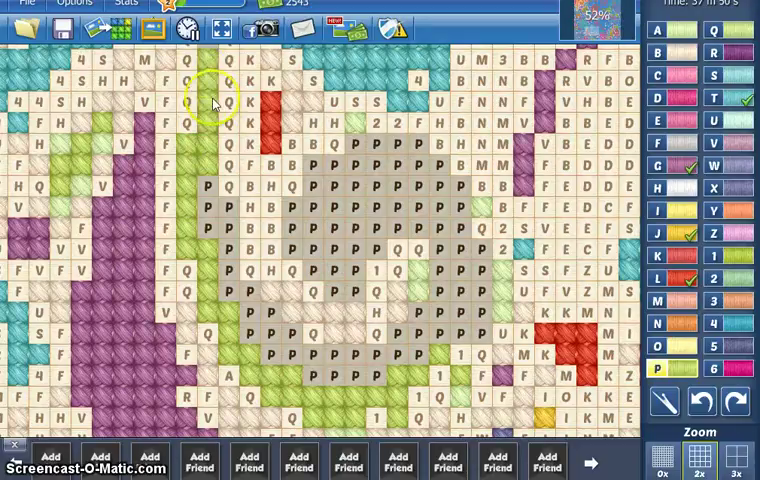
{"action": "left_click", "coordinate": [207, 186]}
{"action": "left_click", "coordinate": [207, 207]}
{"action": "left_click", "coordinate": [207, 228]}
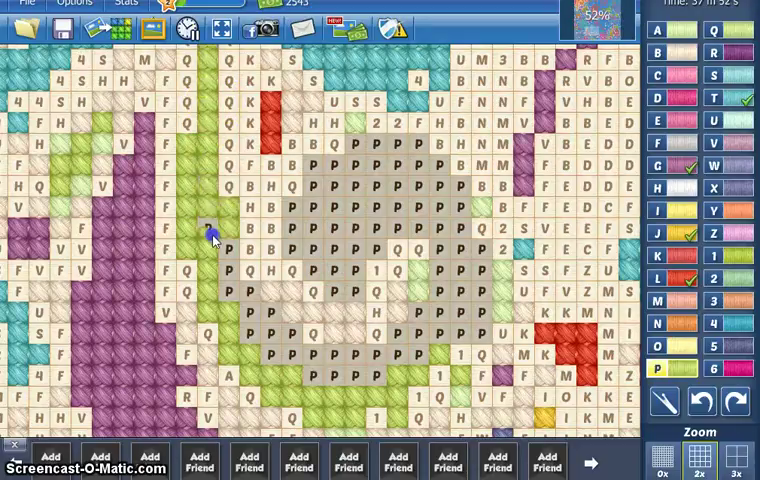
Step: Stitch the lower row of P squares light green
{"action": "left_click", "coordinate": [253, 315]}
{"action": "left_click", "coordinate": [270, 335]}
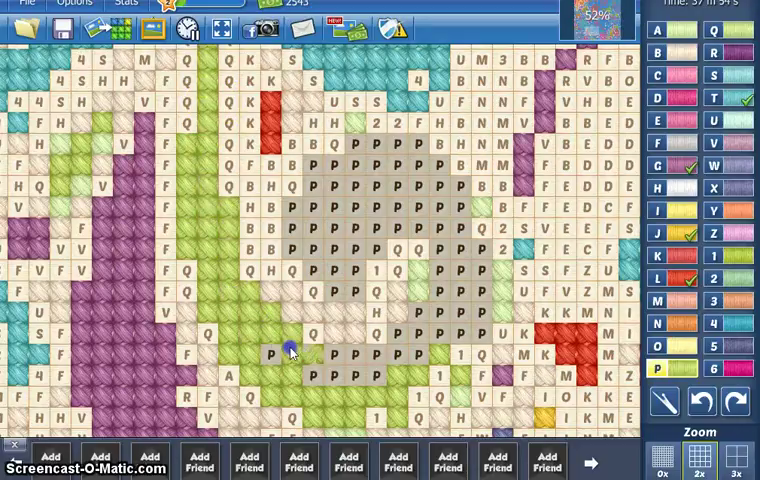
{"action": "left_click", "coordinate": [312, 355]}
{"action": "left_click", "coordinate": [355, 355]}
{"action": "left_click", "coordinate": [397, 358]}
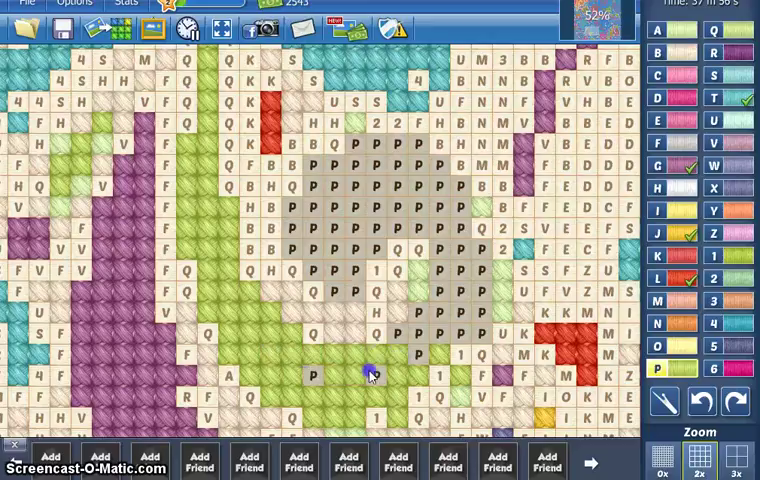
Step: Stitch the P squares along the lower right edge and up the right side
{"action": "left_click", "coordinate": [420, 336]}
{"action": "left_click", "coordinate": [461, 336]}
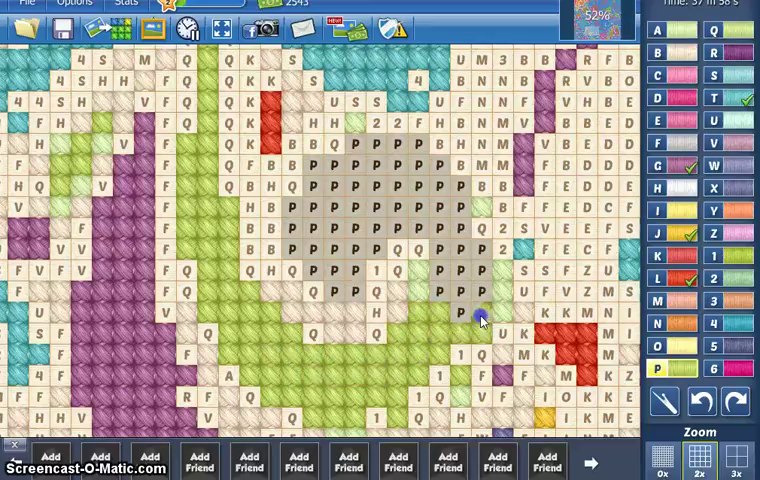
{"action": "left_click", "coordinate": [482, 313]}
{"action": "left_click", "coordinate": [482, 270]}
{"action": "left_click", "coordinate": [461, 292]}
{"action": "left_click", "coordinate": [461, 313]}
{"action": "left_click", "coordinate": [440, 292]}
{"action": "left_click", "coordinate": [440, 270]}
{"action": "left_click", "coordinate": [440, 250]}
{"action": "left_click", "coordinate": [440, 228]}
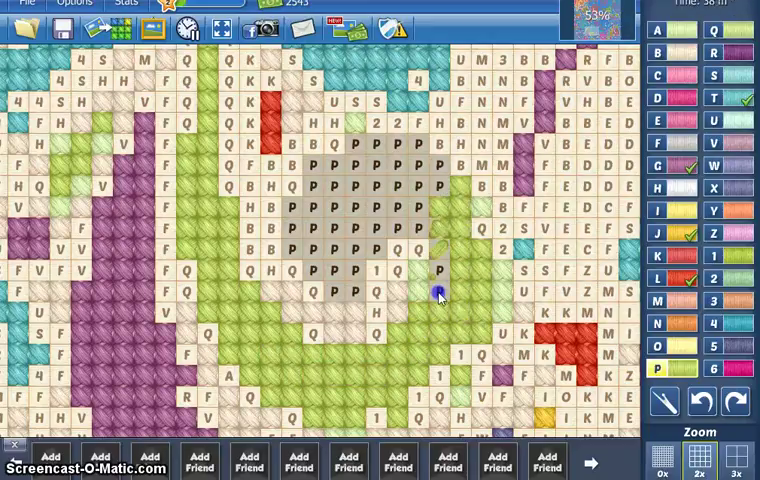
{"action": "left_click", "coordinate": [440, 207]}
{"action": "left_click", "coordinate": [440, 186]}
Step: Stitch the top row and the left-side P squares light green
{"action": "left_click", "coordinate": [420, 145]}
{"action": "left_click", "coordinate": [398, 145]}
{"action": "left_click", "coordinate": [377, 145]}
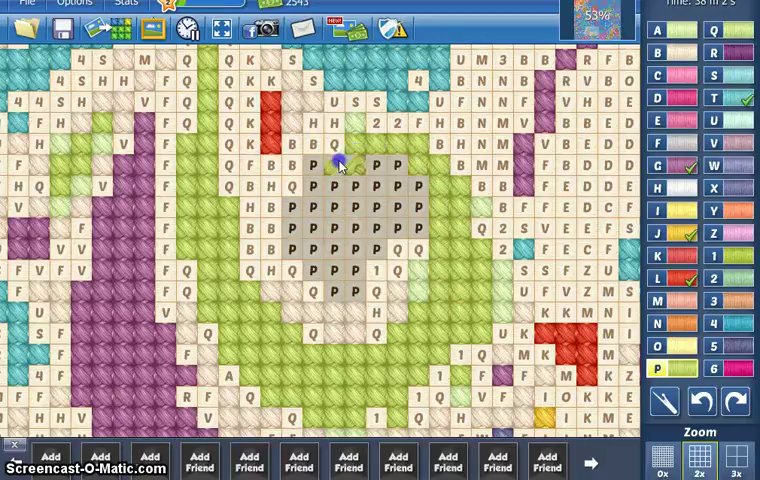
{"action": "left_click", "coordinate": [313, 187]}
{"action": "left_click", "coordinate": [313, 207]}
{"action": "left_click", "coordinate": [292, 208]}
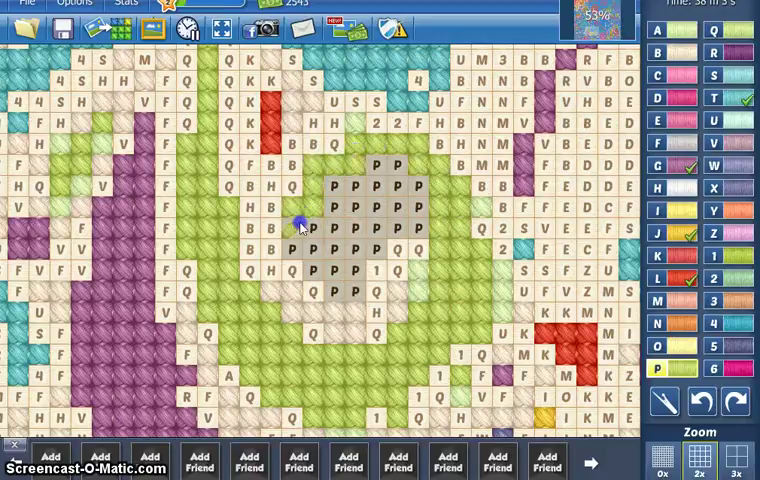
Step: Fill the P squares near the patch bottom and the remaining interior ones
{"action": "left_click", "coordinate": [333, 270]}
{"action": "left_click", "coordinate": [354, 270]}
{"action": "left_click", "coordinate": [333, 292]}
{"action": "left_click", "coordinate": [354, 292]}
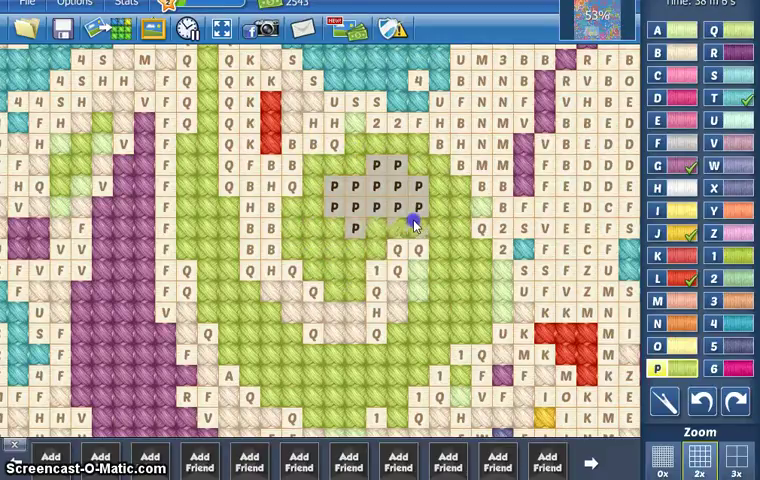
{"action": "left_click", "coordinate": [418, 207]}
{"action": "left_click", "coordinate": [397, 186]}
{"action": "left_click", "coordinate": [376, 165]}
{"action": "left_click", "coordinate": [376, 207]}
{"action": "left_click", "coordinate": [355, 186]}
{"action": "left_click", "coordinate": [333, 207]}
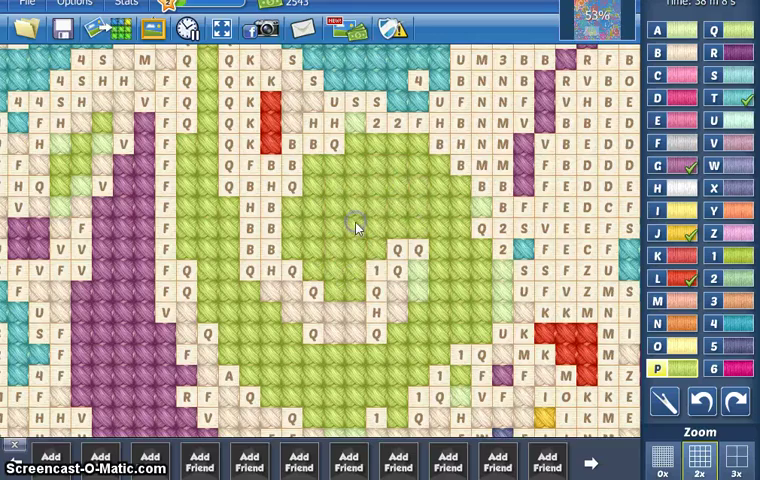
Step: Stitch a long row of P squares and the next band light green
{"action": "left_click_drag", "start_coordinate": [355, 228], "coordinate": [325, 220]}
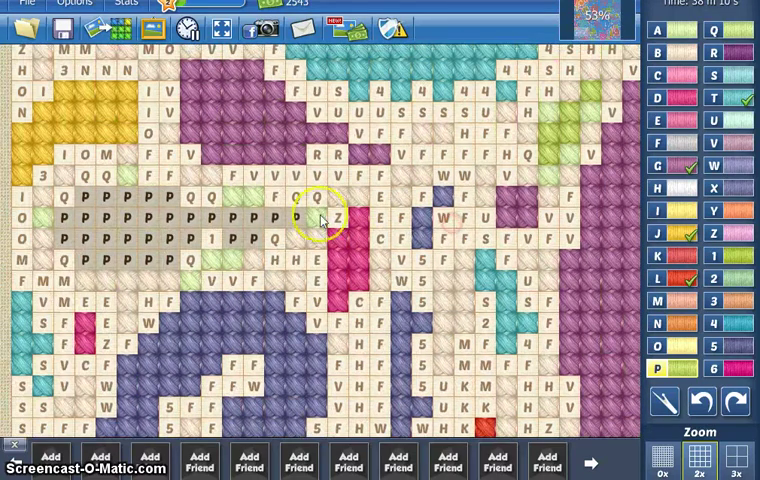
{"action": "mouse_move", "coordinate": [275, 218]}
{"action": "left_mouse_down"}
{"action": "mouse_move", "coordinate": [85, 218]}
{"action": "mouse_move", "coordinate": [176, 205]}
{"action": "left_mouse_up"}
{"action": "mouse_move", "coordinate": [168, 238]}
{"action": "left_mouse_down"}
{"action": "mouse_move", "coordinate": [72, 238]}
{"action": "mouse_move", "coordinate": [170, 260]}
{"action": "left_mouse_up"}
{"action": "left_click_drag", "start_coordinate": [232, 239], "coordinate": [257, 241]}
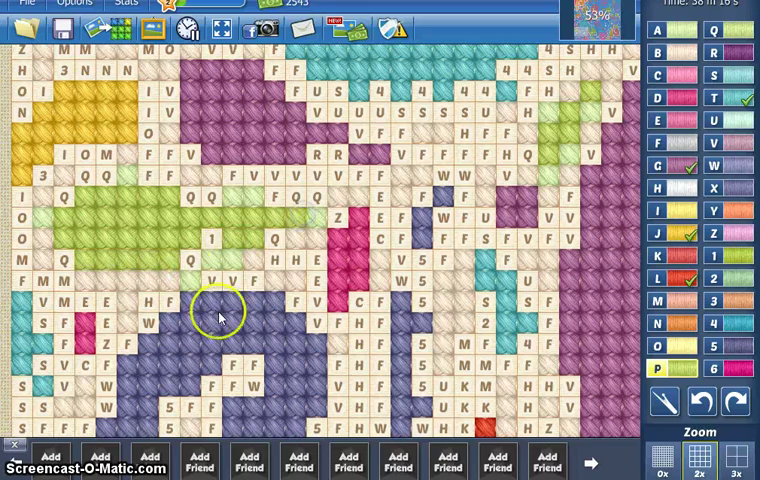
{"action": "scroll", "coordinate": [220, 314], "scroll_direction": "down", "scroll_amount": 8}
{"action": "scroll", "coordinate": [230, 150], "scroll_direction": "up", "scroll_amount": 5}
{"action": "scroll", "coordinate": [400, 380], "scroll_direction": "up", "scroll_amount": 6}
{"action": "scroll", "coordinate": [412, 398], "scroll_direction": "up", "scroll_amount": 8}
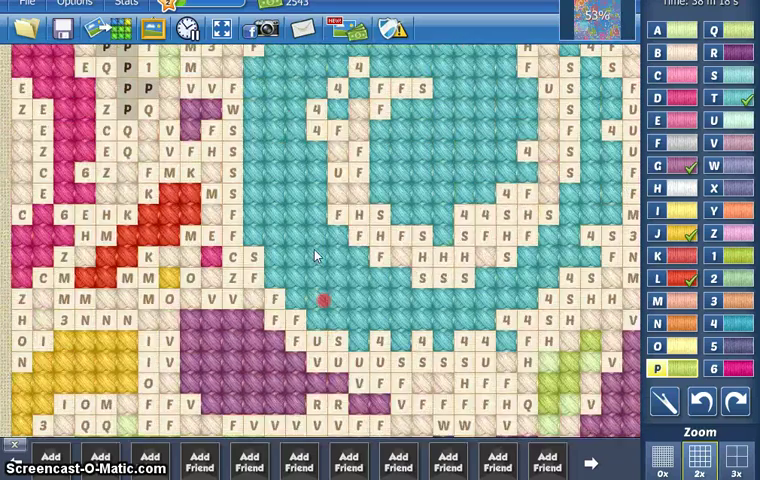
Step: Stitch two neighbouring P columns green and unpick a mistaken stitch
{"action": "left_click_drag", "start_coordinate": [128, 208], "coordinate": [128, 83]}
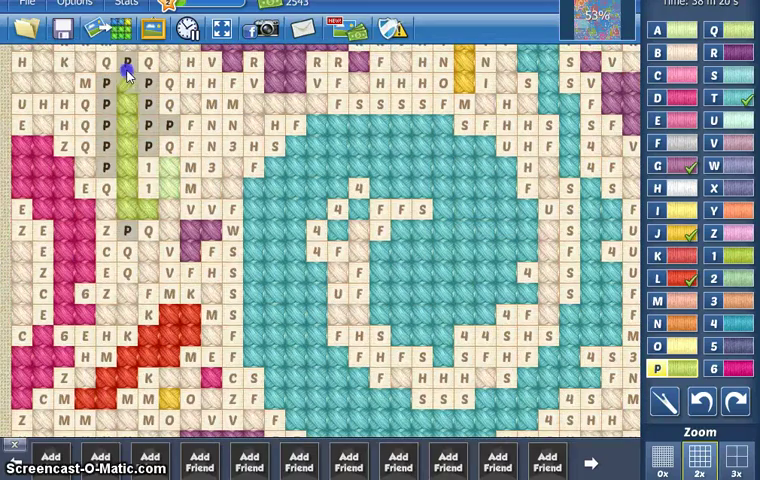
{"action": "left_click", "coordinate": [168, 146]}
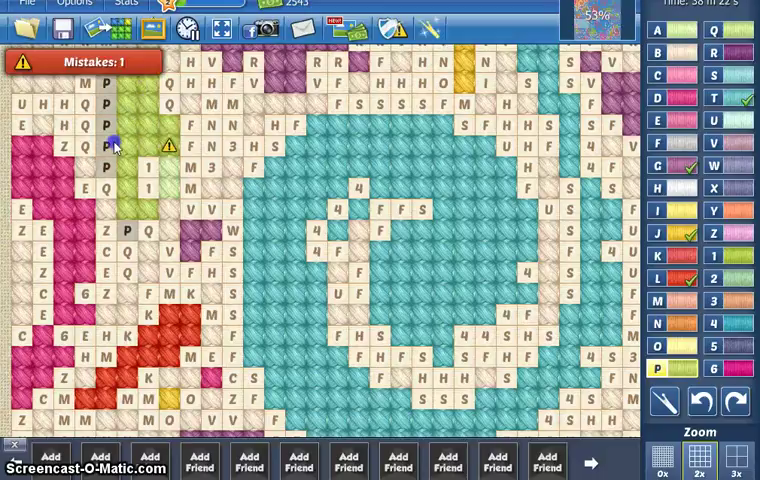
{"action": "left_click_drag", "start_coordinate": [106, 188], "coordinate": [106, 84]}
{"action": "scroll", "coordinate": [130, 226], "scroll_direction": "up", "scroll_amount": 2}
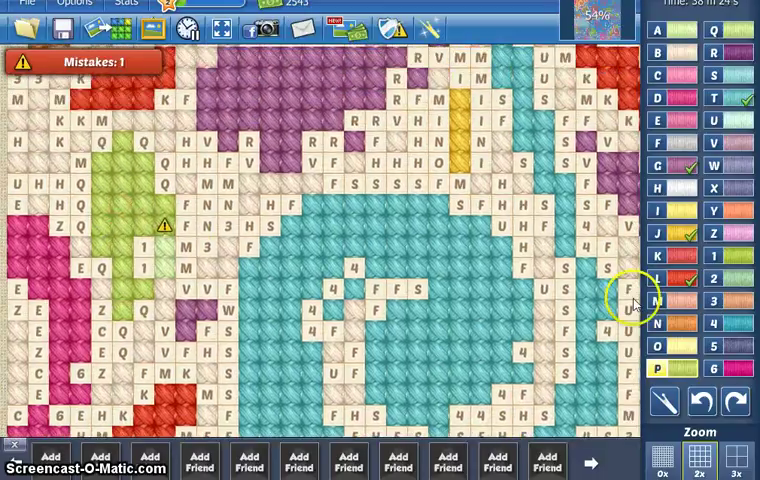
{"action": "left_click", "coordinate": [665, 400]}
{"action": "left_click", "coordinate": [163, 226]}
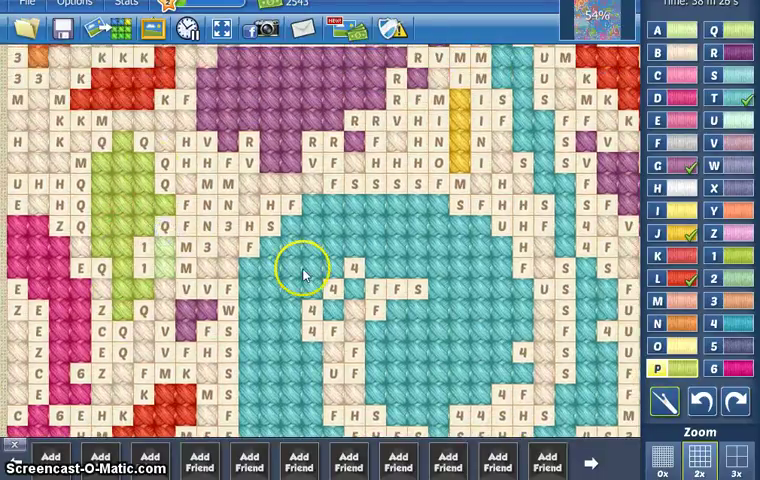
{"action": "scroll", "coordinate": [305, 272], "scroll_direction": "up", "scroll_amount": 3}
{"action": "scroll", "coordinate": [305, 272], "scroll_direction": "up", "scroll_amount": 3}
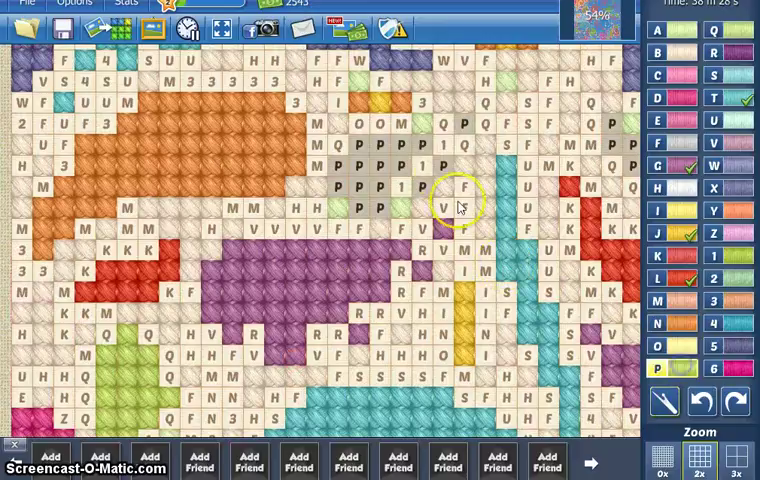
Step: Stitch P squares in the upper cluster, at the right edge, and the rows below
{"action": "left_click", "coordinate": [443, 229]}
{"action": "left_click_drag", "start_coordinate": [422, 145], "coordinate": [358, 145]}
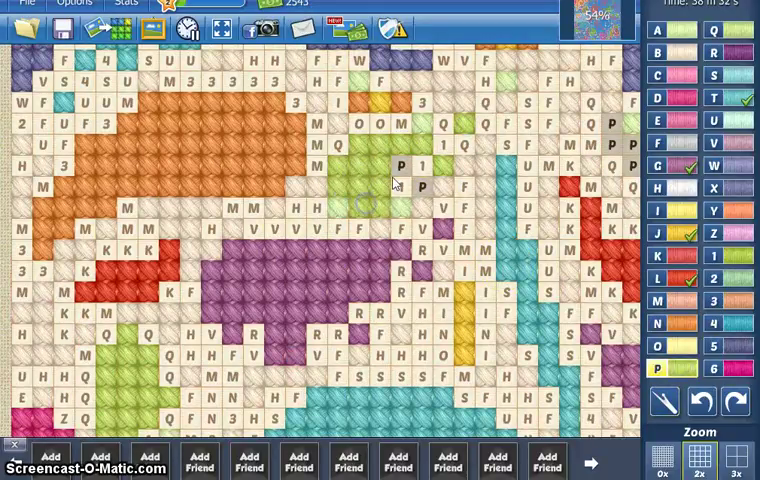
{"action": "left_click_drag", "start_coordinate": [611, 125], "coordinate": [614, 146]}
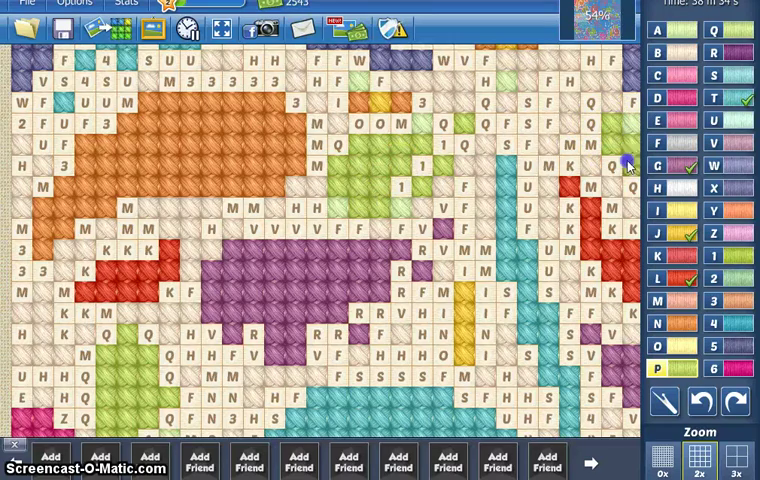
{"action": "mouse_move", "coordinate": [295, 160]}
{"action": "left_mouse_down"}
{"action": "mouse_move", "coordinate": [447, 408]}
{"action": "mouse_move", "coordinate": [135, 250]}
{"action": "left_mouse_up"}
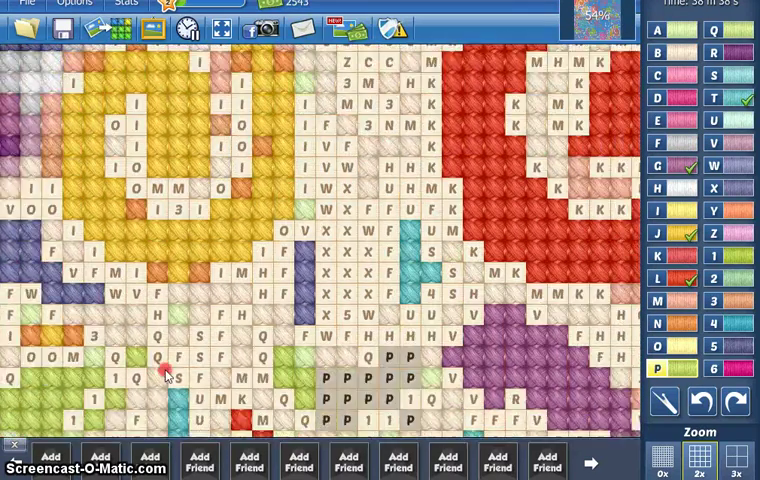
{"action": "left_click_drag", "start_coordinate": [380, 284], "coordinate": [300, 300]}
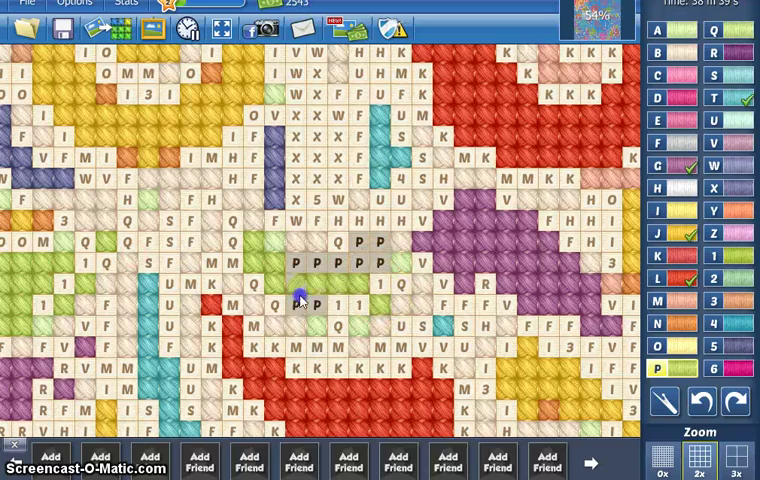
{"action": "left_click_drag", "start_coordinate": [320, 263], "coordinate": [370, 248]}
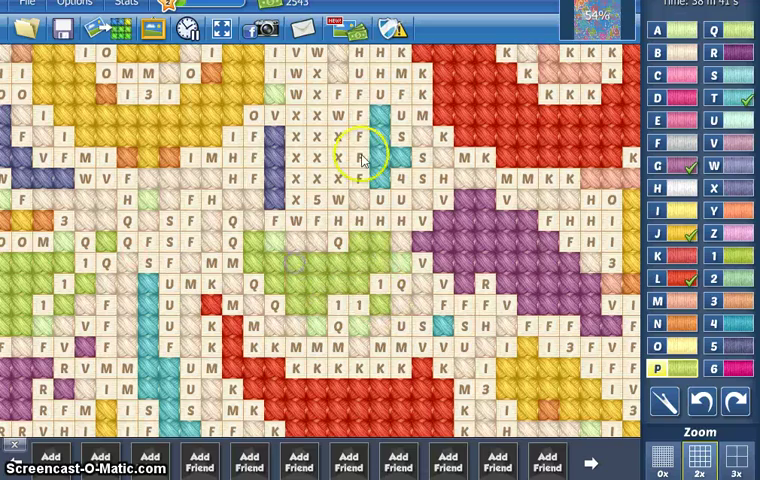
Step: Fill the upper P cluster green and unpick one mistaken stitch
{"action": "left_click_drag", "start_coordinate": [362, 158], "coordinate": [370, 200]}
{"action": "left_click_drag", "start_coordinate": [310, 160], "coordinate": [370, 200]}
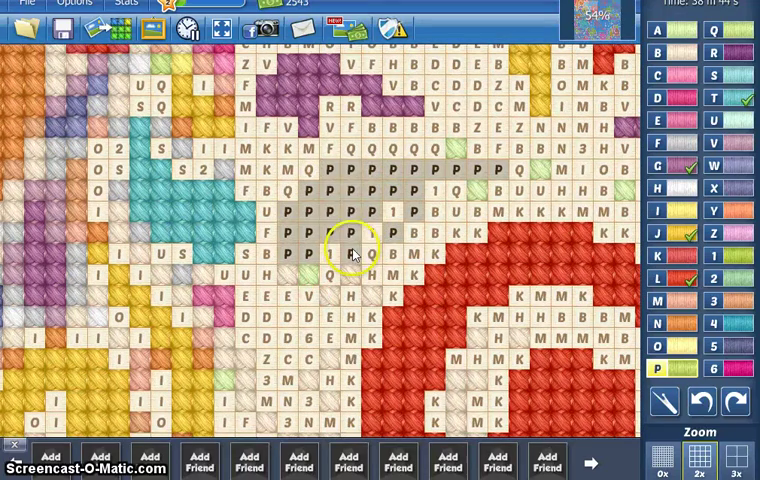
{"action": "mouse_move", "coordinate": [352, 255]}
{"action": "left_mouse_down"}
{"action": "mouse_move", "coordinate": [340, 215]}
{"action": "mouse_move", "coordinate": [327, 222]}
{"action": "left_mouse_up"}
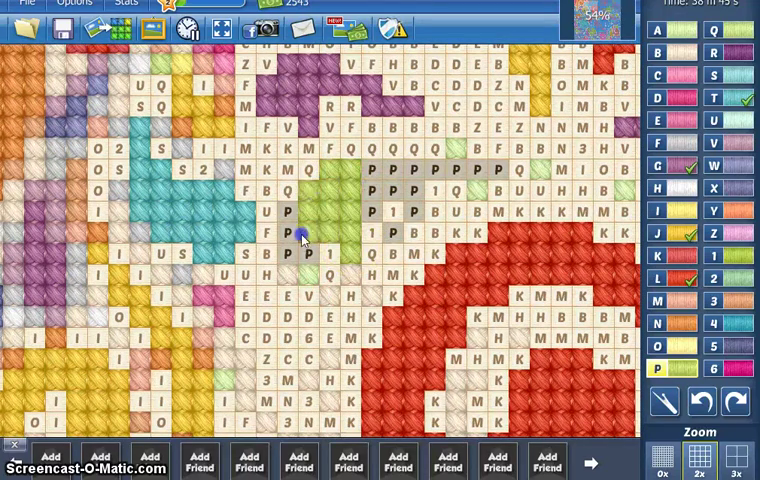
{"action": "left_click_drag", "start_coordinate": [287, 236], "coordinate": [310, 255]}
{"action": "mouse_move", "coordinate": [370, 255]}
{"action": "left_mouse_down"}
{"action": "mouse_move", "coordinate": [392, 212]}
{"action": "mouse_move", "coordinate": [372, 170]}
{"action": "mouse_move", "coordinate": [417, 214]}
{"action": "left_mouse_up"}
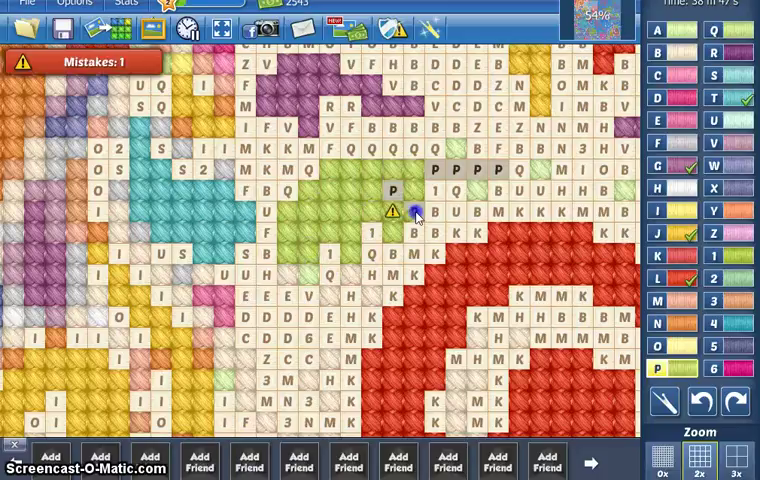
{"action": "left_click", "coordinate": [665, 401]}
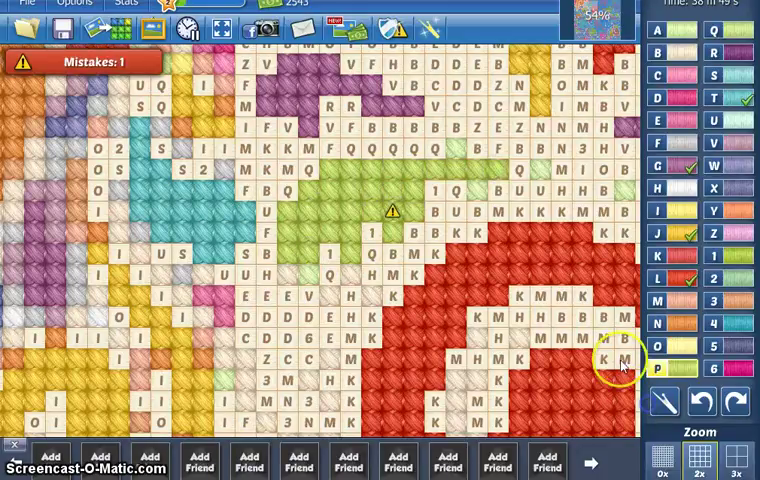
{"action": "left_click", "coordinate": [392, 212]}
{"action": "left_click", "coordinate": [665, 401]}
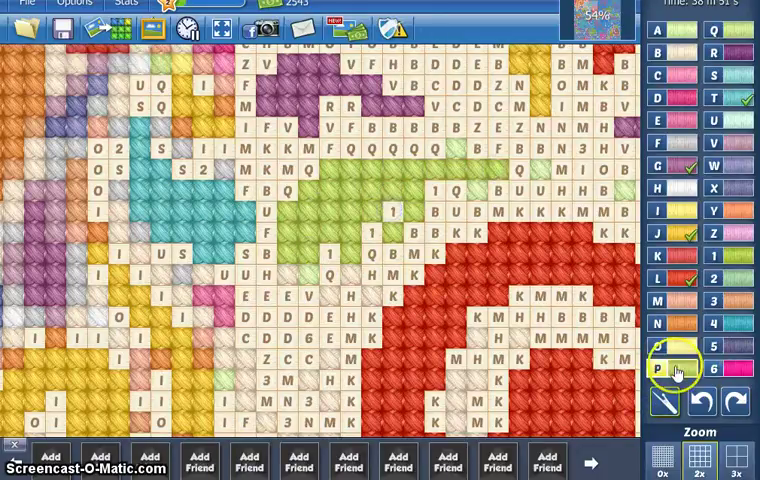
{"action": "scroll", "coordinate": [395, 130], "scroll_direction": "up", "scroll_amount": 5}
Step: Stitch the top-row P cells and the large P block down to its narrow column
{"action": "mouse_move", "coordinate": [395, 345]}
{"action": "left_mouse_down"}
{"action": "mouse_move", "coordinate": [330, 215]}
{"action": "mouse_move", "coordinate": [265, 125]}
{"action": "left_mouse_up"}
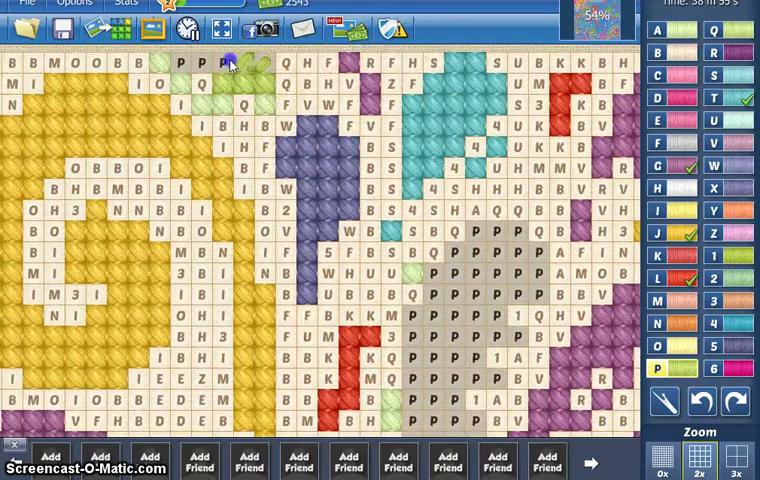
{"action": "left_click_drag", "start_coordinate": [228, 64], "coordinate": [190, 63]}
{"action": "left_click_drag", "start_coordinate": [388, 215], "coordinate": [300, 80]}
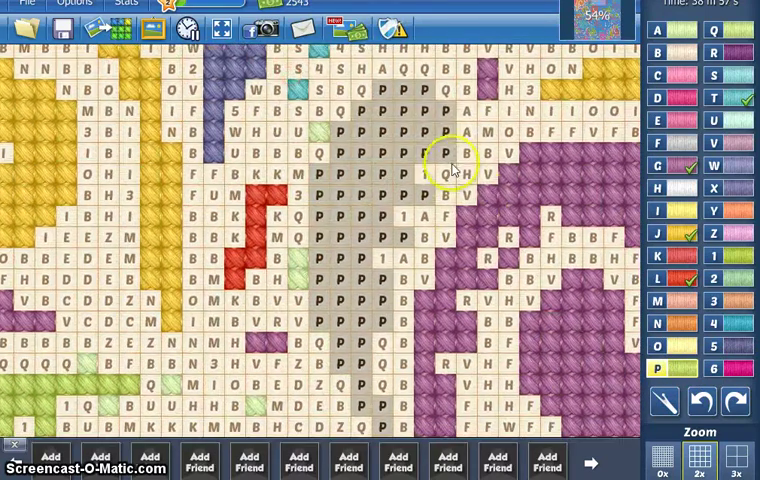
{"action": "left_click_drag", "start_coordinate": [382, 98], "coordinate": [415, 112]}
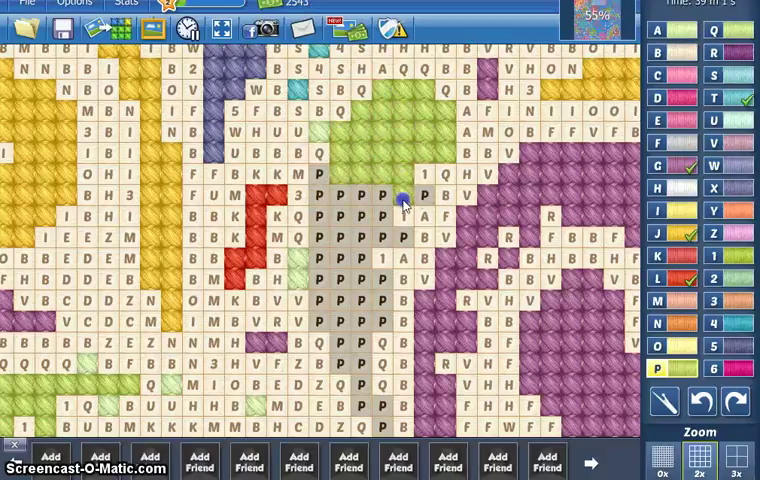
{"action": "mouse_move", "coordinate": [360, 218]}
{"action": "left_mouse_down"}
{"action": "mouse_move", "coordinate": [318, 238]}
{"action": "mouse_move", "coordinate": [403, 238]}
{"action": "left_mouse_up"}
{"action": "left_click", "coordinate": [382, 258]}
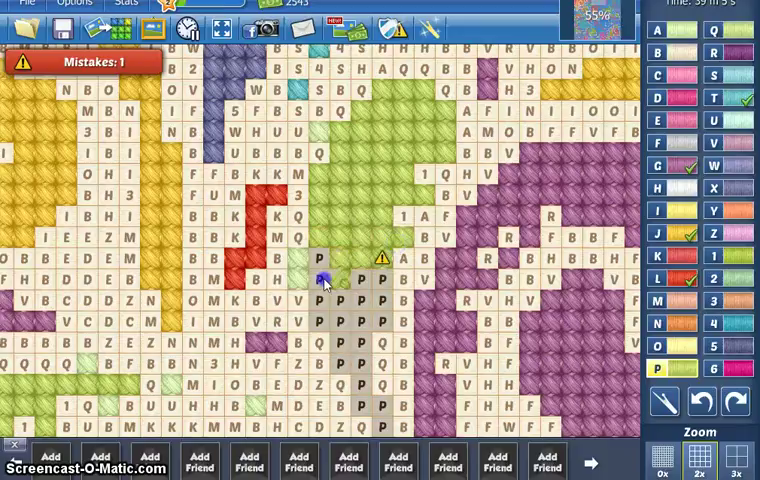
{"action": "left_click_drag", "start_coordinate": [322, 281], "coordinate": [340, 318]}
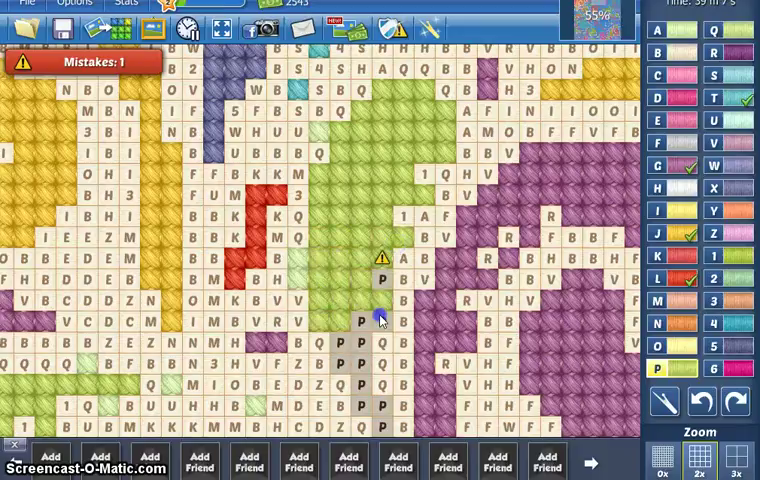
{"action": "left_click_drag", "start_coordinate": [362, 346], "coordinate": [370, 408]}
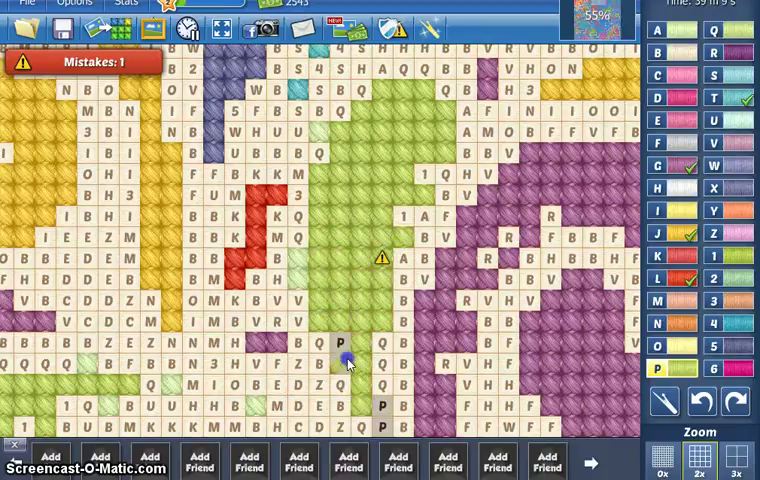
{"action": "scroll", "coordinate": [436, 306], "scroll_direction": "down", "scroll_amount": 4}
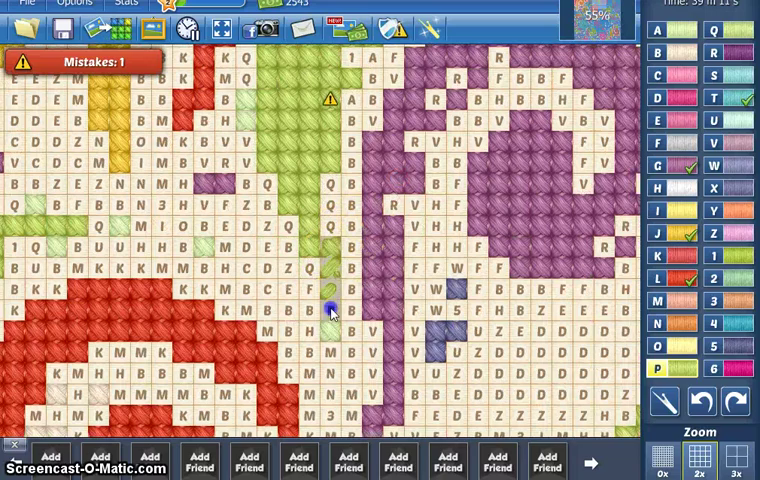
Step: Unpick a wrong stitch, stitch two more P columns, and clear another mistake
{"action": "left_click", "coordinate": [665, 401]}
{"action": "left_click", "coordinate": [339, 102]}
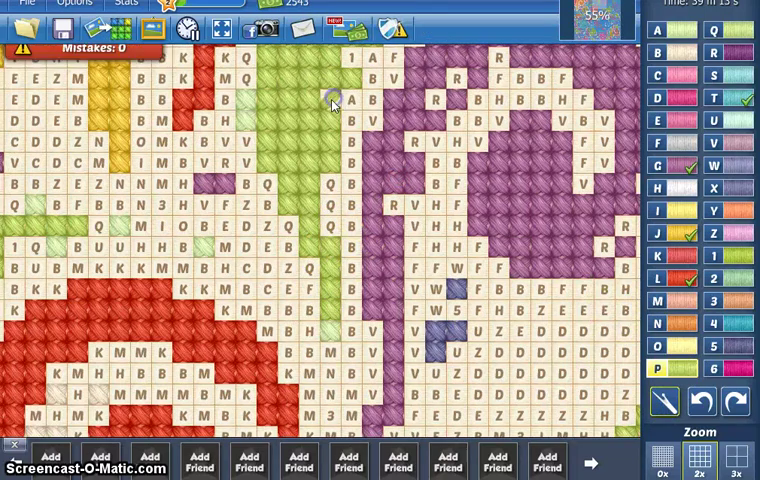
{"action": "scroll", "coordinate": [490, 300], "scroll_direction": "down", "scroll_amount": 8}
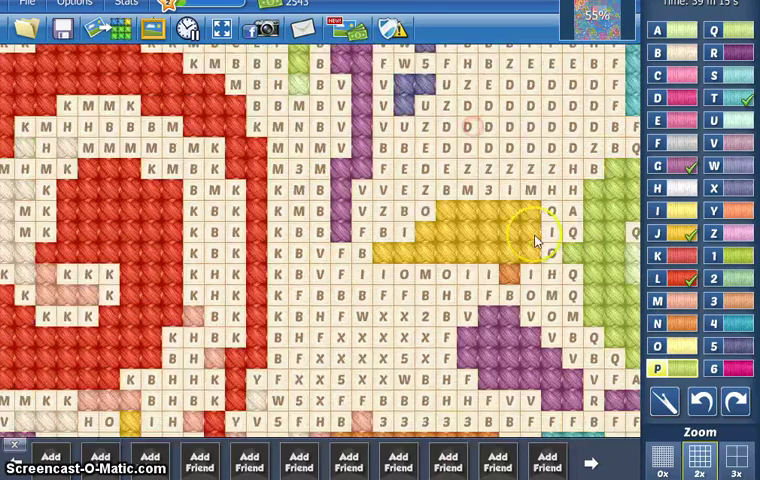
{"action": "scroll", "coordinate": [455, 193], "scroll_direction": "down", "scroll_amount": 5}
{"action": "scroll", "coordinate": [420, 150], "scroll_direction": "down", "scroll_amount": 3}
{"action": "scroll", "coordinate": [400, 150], "scroll_direction": "down", "scroll_amount": 3}
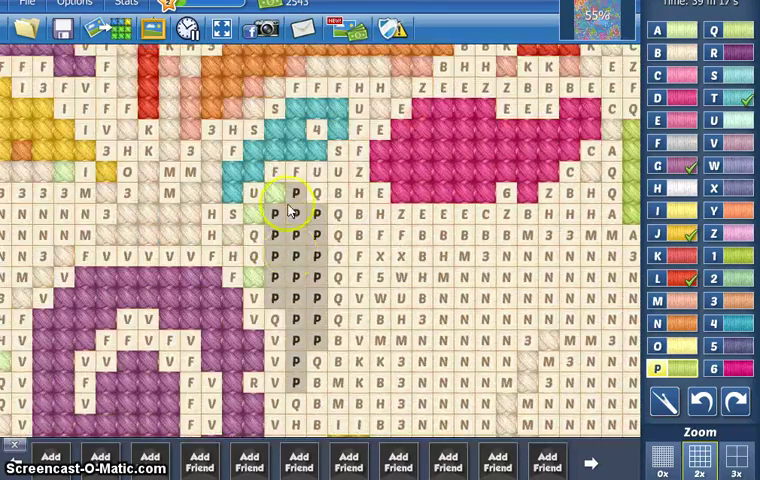
{"action": "left_click_drag", "start_coordinate": [300, 385], "coordinate": [316, 233]}
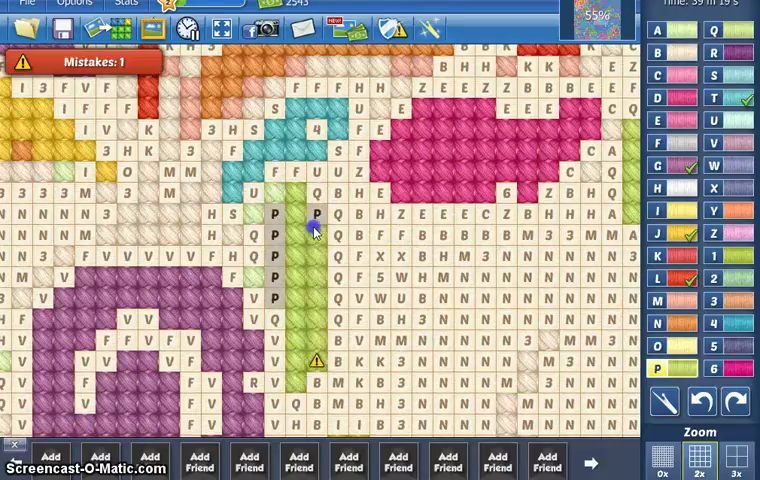
{"action": "left_click_drag", "start_coordinate": [274, 215], "coordinate": [275, 300]}
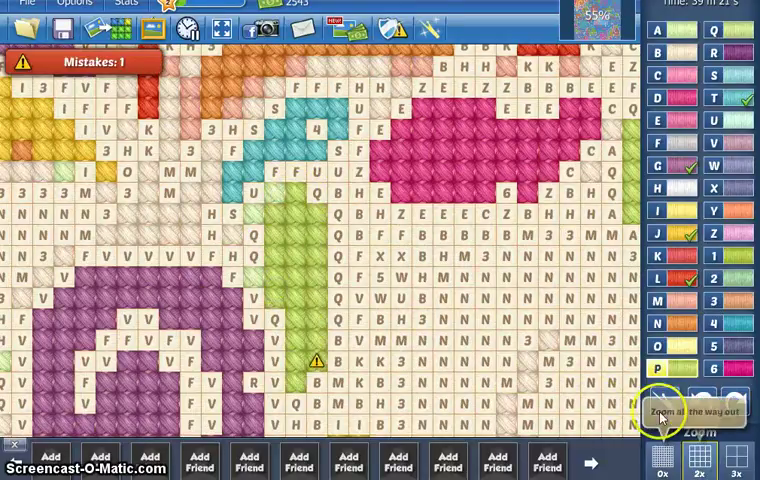
{"action": "left_click", "coordinate": [316, 365]}
{"action": "scroll", "coordinate": [455, 380], "scroll_direction": "down", "scroll_amount": 8}
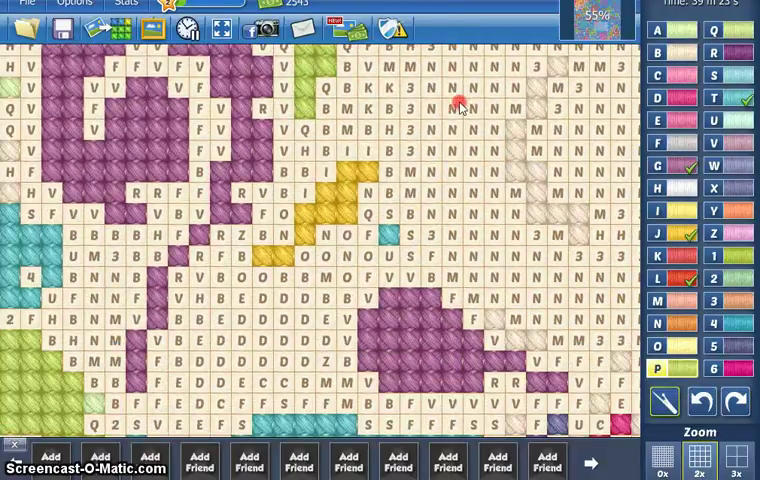
Step: Stitch the final few P cells, including the ones on the left
{"action": "mouse_move", "coordinate": [530, 66]}
{"action": "left_mouse_down"}
{"action": "mouse_move", "coordinate": [440, 160]}
{"action": "mouse_move", "coordinate": [245, 130]}
{"action": "mouse_move", "coordinate": [540, 230]}
{"action": "left_mouse_up"}
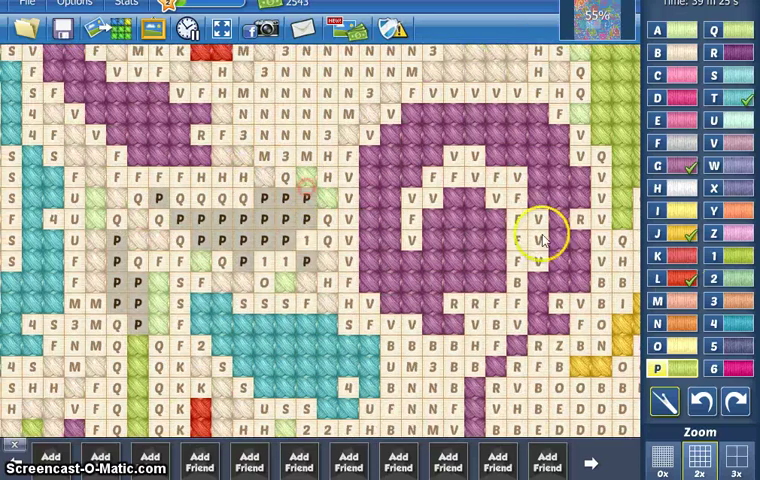
{"action": "left_click", "coordinate": [690, 370]}
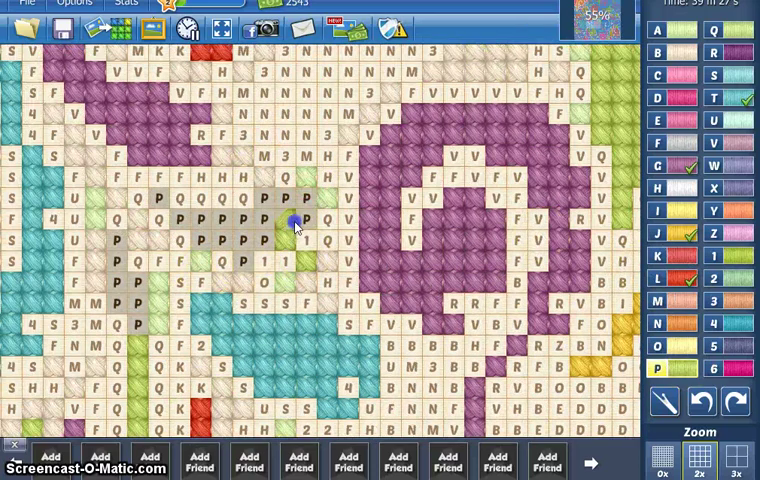
{"action": "left_click_drag", "start_coordinate": [243, 219], "coordinate": [243, 240]}
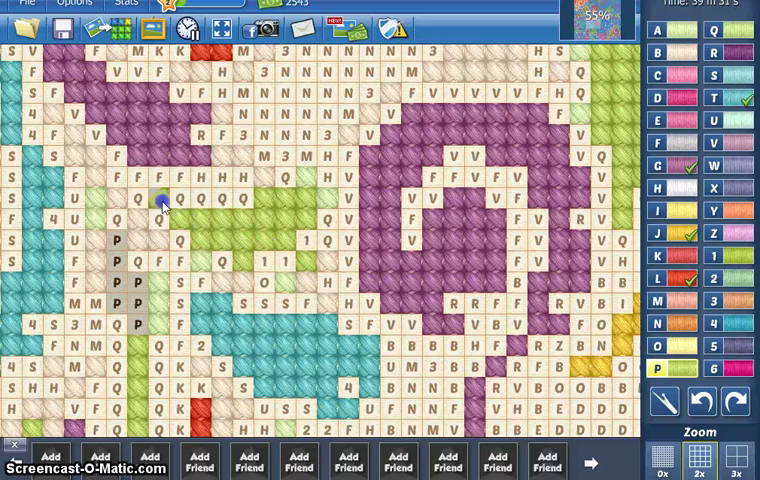
{"action": "left_click_drag", "start_coordinate": [118, 262], "coordinate": [137, 284]}
{"action": "mouse_move", "coordinate": [140, 322]}
{"action": "left_mouse_down"}
{"action": "mouse_move", "coordinate": [315, 195]}
{"action": "mouse_move", "coordinate": [180, 203]}
{"action": "left_mouse_up"}
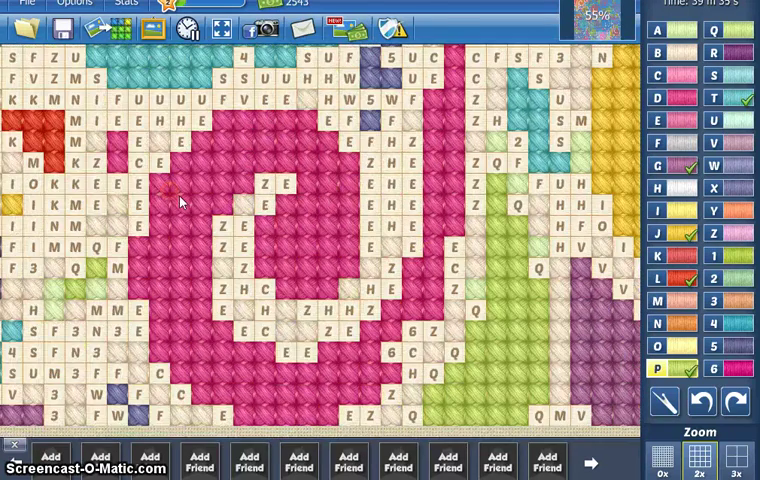
{"action": "mouse_move", "coordinate": [77, 185]}
{"action": "left_mouse_down"}
{"action": "mouse_move", "coordinate": [445, 150]}
{"action": "mouse_move", "coordinate": [115, 205]}
{"action": "mouse_move", "coordinate": [180, 100]}
{"action": "mouse_move", "coordinate": [285, 325]}
{"action": "mouse_move", "coordinate": [235, 228]}
{"action": "mouse_move", "coordinate": [190, 260]}
{"action": "mouse_move", "coordinate": [165, 390]}
{"action": "mouse_move", "coordinate": [180, 245]}
{"action": "left_mouse_up"}
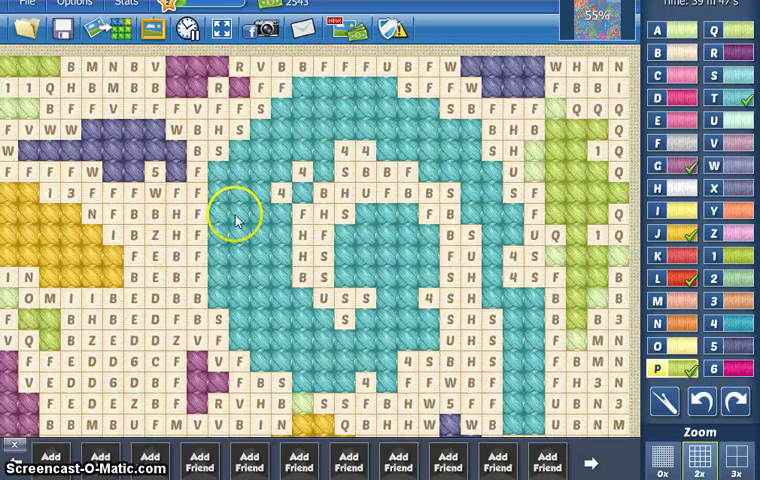
{"action": "scroll", "coordinate": [520, 100], "scroll_direction": "down", "scroll_amount": 6}
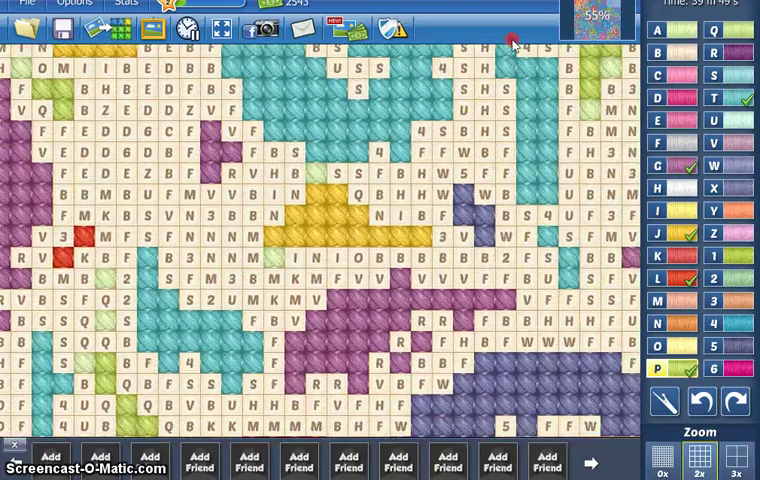
{"action": "scroll", "coordinate": [520, 120], "scroll_direction": "down", "scroll_amount": 6}
{"action": "mouse_move", "coordinate": [405, 282]}
{"action": "left_mouse_down"}
{"action": "mouse_move", "coordinate": [460, 215]}
{"action": "mouse_move", "coordinate": [560, 210]}
{"action": "mouse_move", "coordinate": [600, 150]}
{"action": "mouse_move", "coordinate": [510, 172]}
{"action": "mouse_move", "coordinate": [484, 168]}
{"action": "left_mouse_up"}
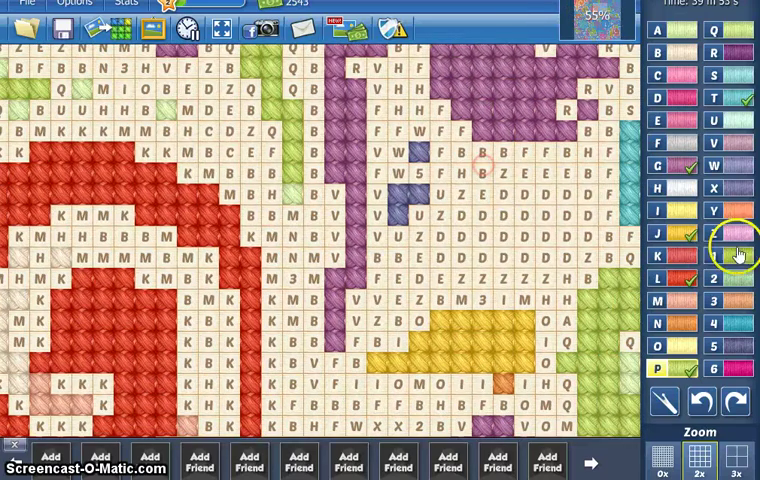
{"action": "left_click", "coordinate": [657, 97]}
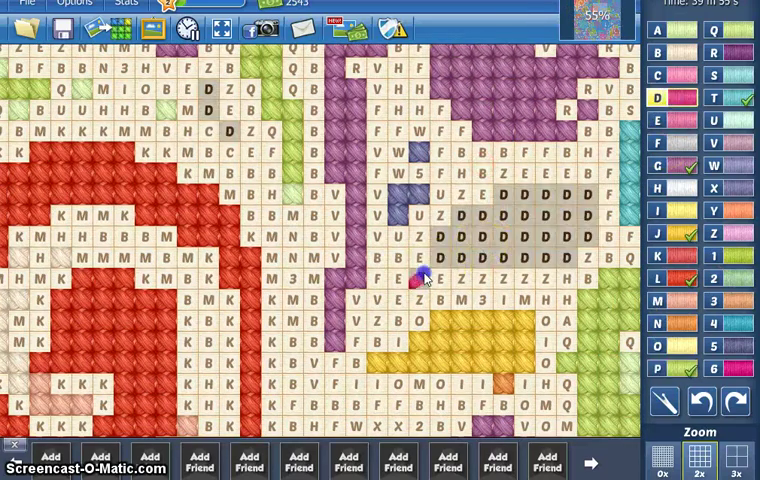
{"action": "mouse_move", "coordinate": [422, 262]}
{"action": "left_mouse_down"}
{"action": "mouse_move", "coordinate": [560, 258]}
{"action": "mouse_move", "coordinate": [585, 230]}
{"action": "mouse_move", "coordinate": [530, 197]}
{"action": "mouse_move", "coordinate": [470, 222]}
{"action": "mouse_move", "coordinate": [558, 222]}
{"action": "left_mouse_up"}
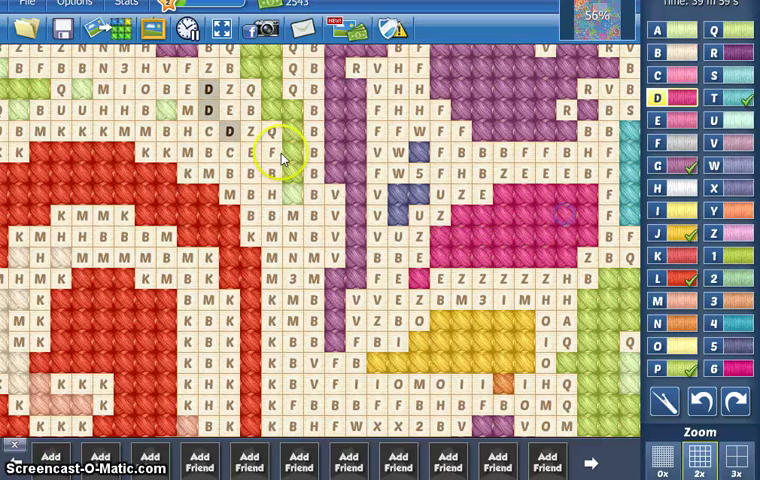
{"action": "mouse_move", "coordinate": [229, 131]}
{"action": "left_mouse_down"}
{"action": "mouse_move", "coordinate": [208, 90]}
{"action": "mouse_move", "coordinate": [187, 110]}
{"action": "left_mouse_up"}
{"action": "mouse_move", "coordinate": [246, 266]}
{"action": "left_mouse_down"}
{"action": "mouse_move", "coordinate": [378, 140]}
{"action": "mouse_move", "coordinate": [190, 300]}
{"action": "mouse_move", "coordinate": [110, 250]}
{"action": "mouse_move", "coordinate": [137, 264]}
{"action": "mouse_move", "coordinate": [88, 322]}
{"action": "left_mouse_up"}
{"action": "left_click_drag", "start_coordinate": [425, 180], "coordinate": [340, 243]}
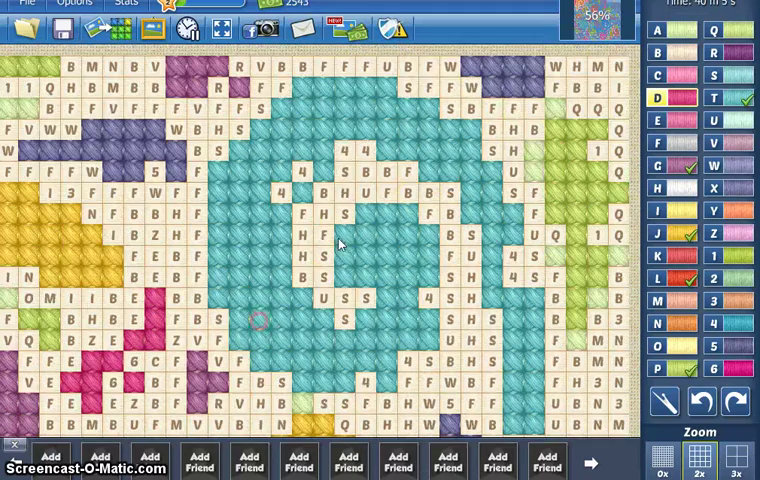
{"action": "mouse_move", "coordinate": [430, 280]}
{"action": "left_mouse_down"}
{"action": "mouse_move", "coordinate": [410, 265]}
{"action": "mouse_move", "coordinate": [410, 110]}
{"action": "mouse_move", "coordinate": [345, 125]}
{"action": "mouse_move", "coordinate": [322, 280]}
{"action": "mouse_move", "coordinate": [300, 100]}
{"action": "left_mouse_up"}
{"action": "left_click_drag", "start_coordinate": [300, 250], "coordinate": [280, 120]}
{"action": "left_click_drag", "start_coordinate": [280, 300], "coordinate": [550, 240]}
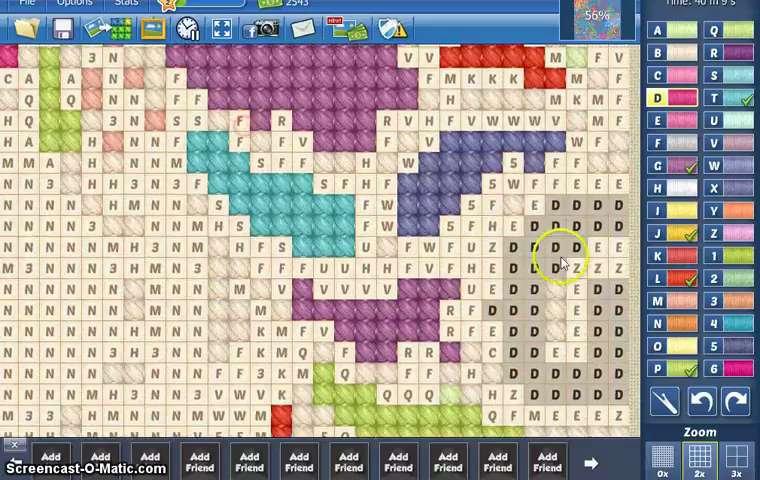
{"action": "left_click_drag", "start_coordinate": [617, 218], "coordinate": [555, 215]}
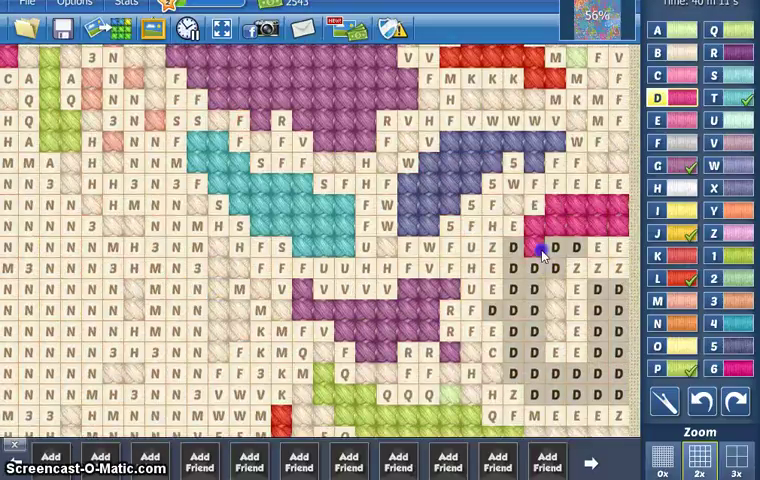
{"action": "mouse_move", "coordinate": [520, 282]}
{"action": "left_mouse_down"}
{"action": "mouse_move", "coordinate": [512, 315]}
{"action": "mouse_move", "coordinate": [522, 372]}
{"action": "mouse_move", "coordinate": [620, 385]}
{"action": "mouse_move", "coordinate": [620, 290]}
{"action": "mouse_move", "coordinate": [598, 350]}
{"action": "mouse_move", "coordinate": [560, 380]}
{"action": "left_mouse_up"}
{"action": "scroll", "coordinate": [557, 380], "scroll_direction": "down", "scroll_amount": 3}
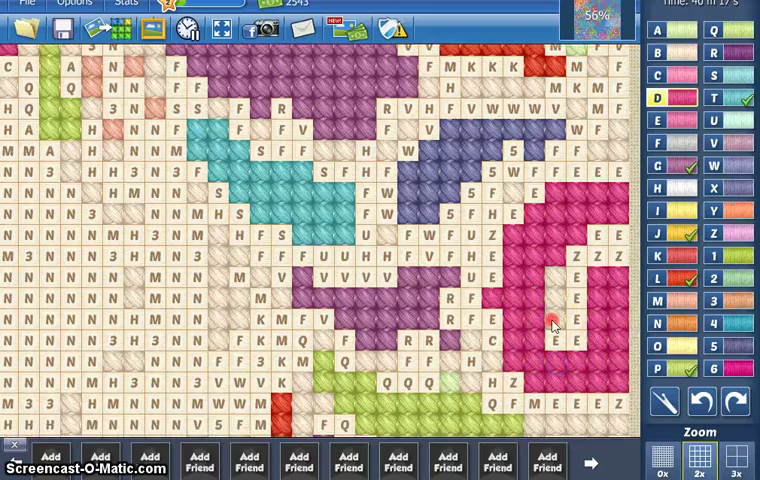
{"action": "scroll", "coordinate": [540, 300], "scroll_direction": "down", "scroll_amount": 5}
{"action": "scroll", "coordinate": [510, 200], "scroll_direction": "down", "scroll_amount": 3}
{"action": "scroll", "coordinate": [510, 158], "scroll_direction": "down", "scroll_amount": 3}
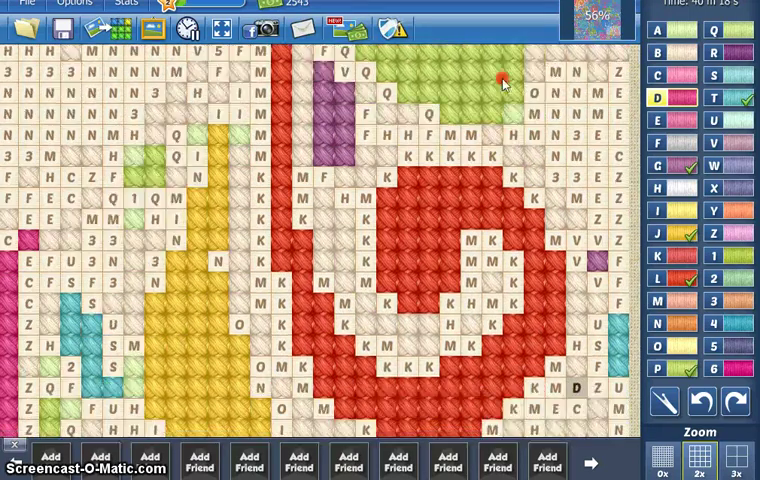
{"action": "scroll", "coordinate": [500, 80], "scroll_direction": "down", "scroll_amount": 4}
{"action": "scroll", "coordinate": [560, 300], "scroll_direction": "down", "scroll_amount": 1}
{"action": "scroll", "coordinate": [548, 226], "scroll_direction": "down", "scroll_amount": 3}
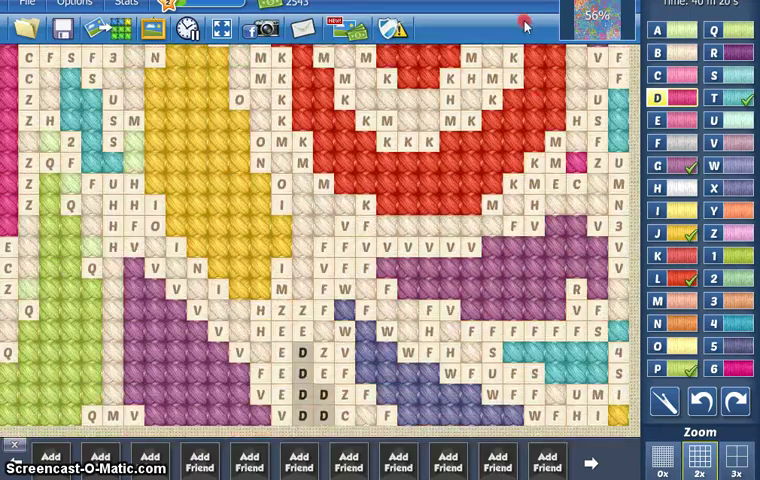
{"action": "left_click_drag", "start_coordinate": [302, 352], "coordinate": [302, 416]}
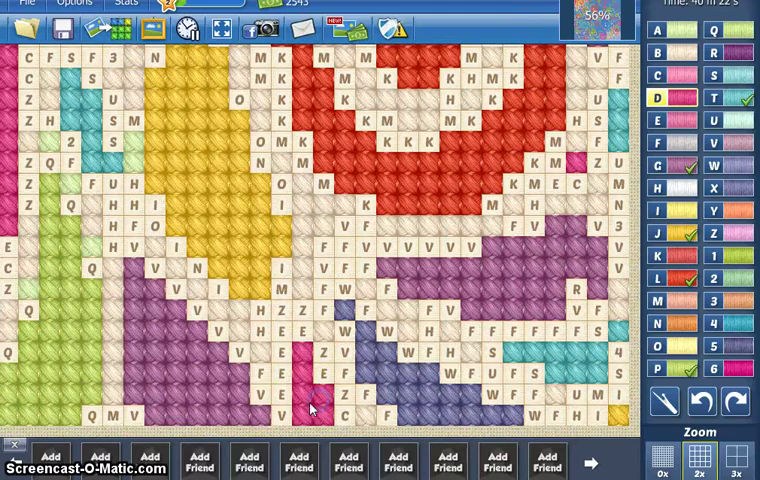
{"action": "left_click_drag", "start_coordinate": [150, 312], "coordinate": [577, 260]}
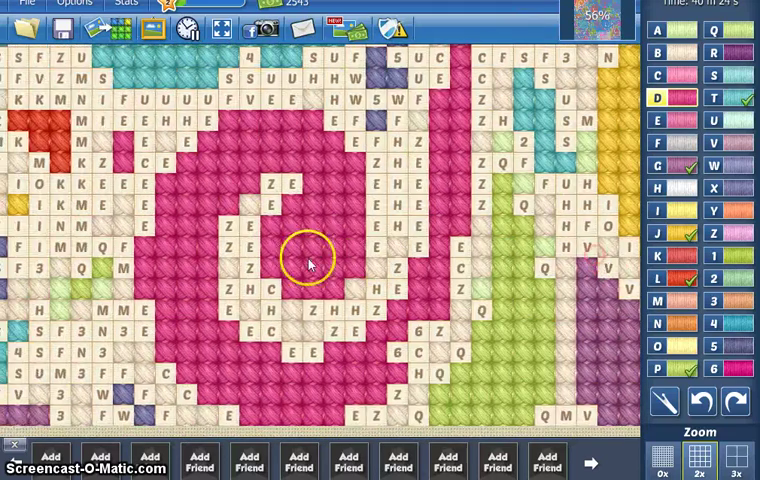
{"action": "left_click_drag", "start_coordinate": [309, 262], "coordinate": [600, 300]}
{"action": "left_click_drag", "start_coordinate": [160, 130], "coordinate": [366, 218]}
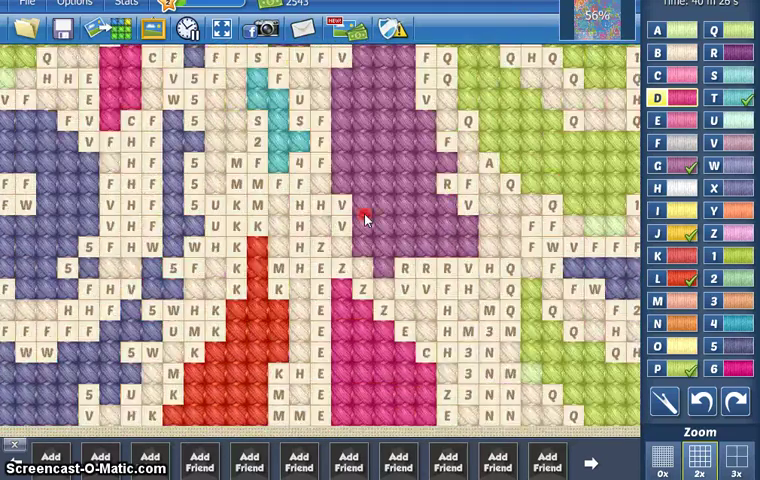
{"action": "left_click_drag", "start_coordinate": [240, 230], "coordinate": [453, 170]}
{"action": "mouse_move", "coordinate": [248, 180]}
{"action": "left_mouse_down"}
{"action": "mouse_move", "coordinate": [250, 200]}
{"action": "mouse_move", "coordinate": [430, 220]}
{"action": "mouse_move", "coordinate": [520, 350]}
{"action": "mouse_move", "coordinate": [490, 310]}
{"action": "mouse_move", "coordinate": [500, 330]}
{"action": "mouse_move", "coordinate": [455, 300]}
{"action": "mouse_move", "coordinate": [430, 215]}
{"action": "mouse_move", "coordinate": [460, 275]}
{"action": "mouse_move", "coordinate": [455, 265]}
{"action": "mouse_move", "coordinate": [52, 355]}
{"action": "left_mouse_up"}
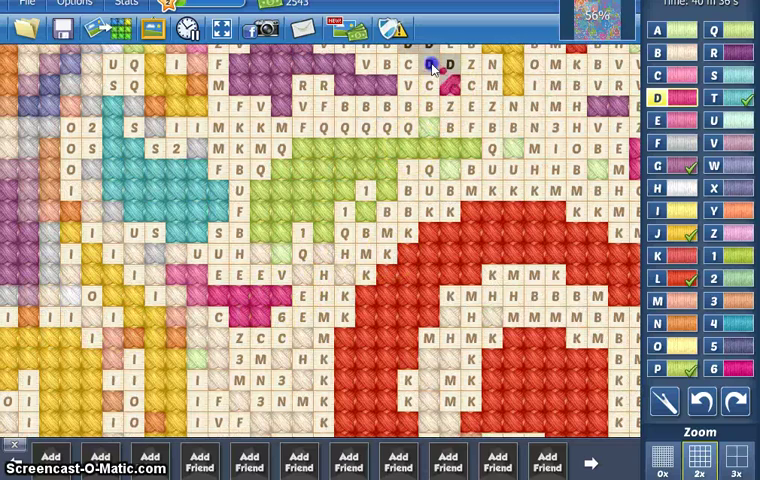
{"action": "left_click_drag", "start_coordinate": [432, 98], "coordinate": [410, 260]}
{"action": "left_click_drag", "start_coordinate": [400, 150], "coordinate": [420, 300]}
{"action": "mouse_move", "coordinate": [500, 200]}
{"action": "left_mouse_down"}
{"action": "mouse_move", "coordinate": [355, 270]}
{"action": "mouse_move", "coordinate": [336, 322]}
{"action": "mouse_move", "coordinate": [175, 185]}
{"action": "mouse_move", "coordinate": [318, 95]}
{"action": "mouse_move", "coordinate": [320, 190]}
{"action": "mouse_move", "coordinate": [396, 100]}
{"action": "mouse_move", "coordinate": [380, 260]}
{"action": "left_mouse_up"}
{"action": "left_click_drag", "start_coordinate": [400, 120], "coordinate": [410, 280]}
{"action": "left_click_drag", "start_coordinate": [410, 180], "coordinate": [400, 60]}
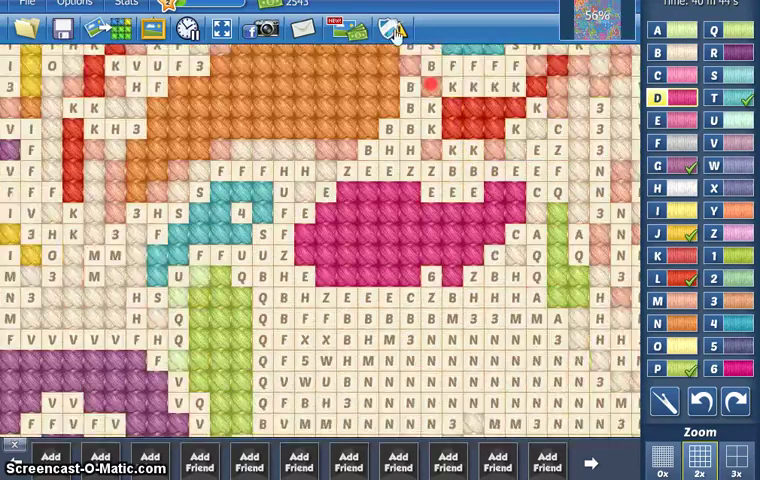
{"action": "mouse_move", "coordinate": [420, 250]}
{"action": "left_mouse_down"}
{"action": "mouse_move", "coordinate": [358, 110]}
{"action": "mouse_move", "coordinate": [295, 65]}
{"action": "mouse_move", "coordinate": [280, 270]}
{"action": "mouse_move", "coordinate": [274, 228]}
{"action": "left_mouse_up"}
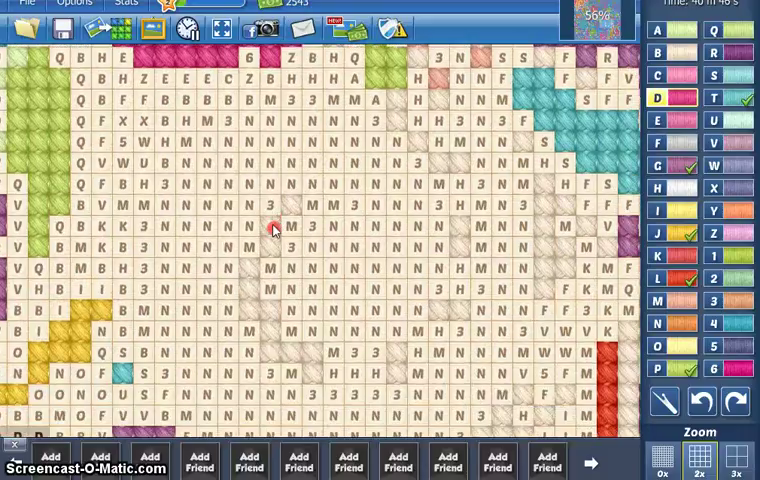
Step: Pick orange N and stitch the spiral's centre, right side and top row
{"action": "left_click", "coordinate": [680, 322]}
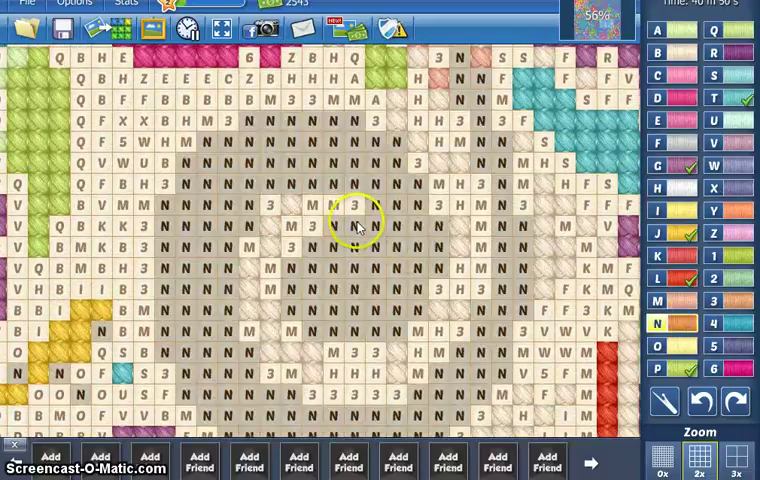
{"action": "left_click_drag", "start_coordinate": [328, 252], "coordinate": [308, 278]}
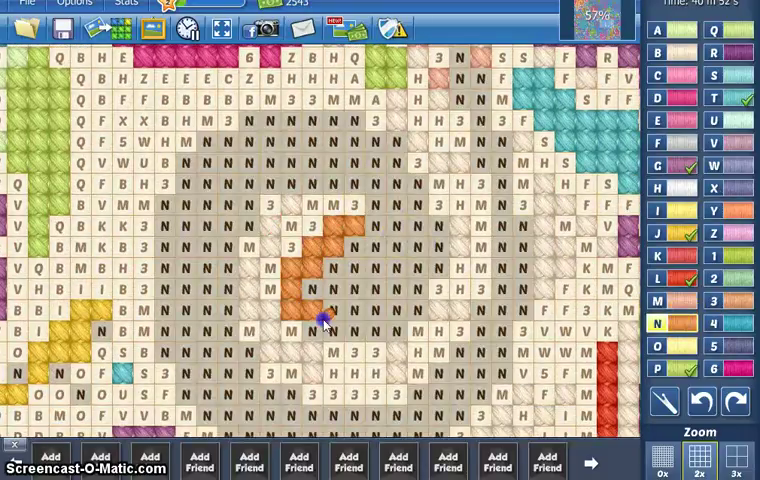
{"action": "mouse_move", "coordinate": [322, 320]}
{"action": "left_mouse_down"}
{"action": "mouse_move", "coordinate": [380, 330]}
{"action": "mouse_move", "coordinate": [330, 290]}
{"action": "mouse_move", "coordinate": [420, 308]}
{"action": "left_mouse_up"}
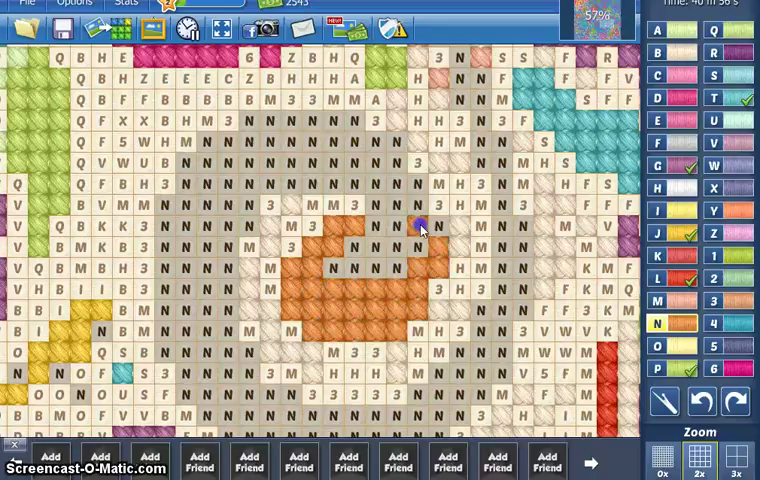
{"action": "left_click_drag", "start_coordinate": [402, 183], "coordinate": [396, 142]}
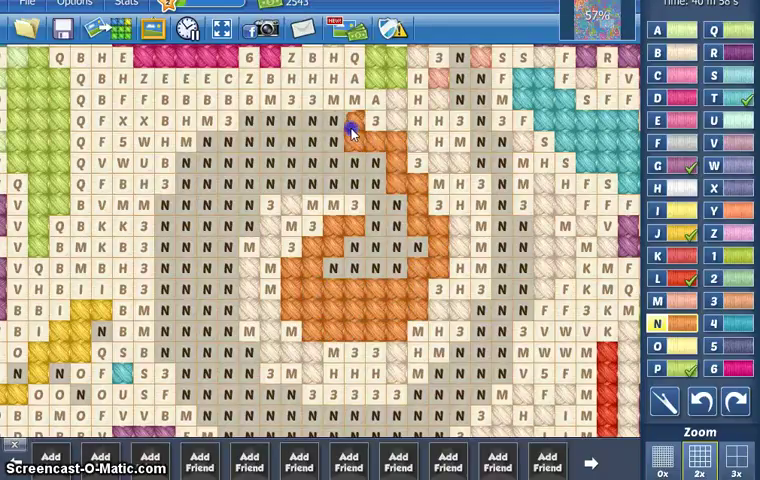
{"action": "mouse_move", "coordinate": [307, 131]}
{"action": "left_mouse_down"}
{"action": "mouse_move", "coordinate": [250, 125]}
{"action": "mouse_move", "coordinate": [242, 155]}
{"action": "left_mouse_up"}
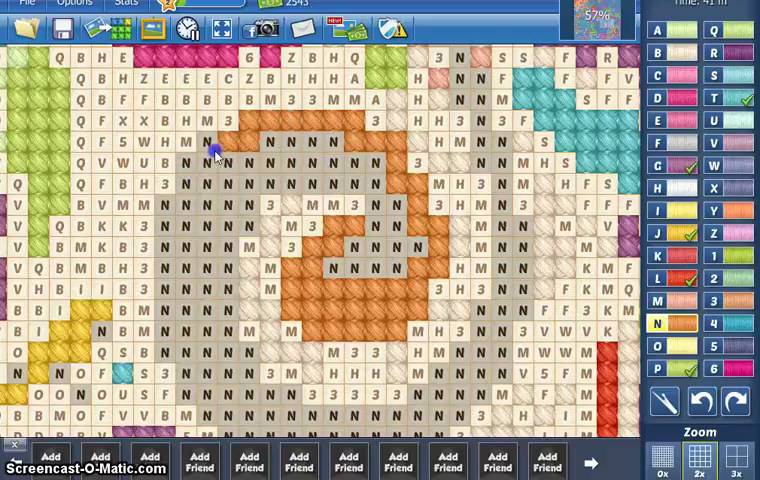
Step: Stitch the N cells down the spiral's left side, inside it, and the left block
{"action": "mouse_move", "coordinate": [200, 207]}
{"action": "left_mouse_down"}
{"action": "mouse_move", "coordinate": [175, 215]}
{"action": "mouse_move", "coordinate": [168, 348]}
{"action": "left_mouse_up"}
{"action": "mouse_move", "coordinate": [143, 310]}
{"action": "left_mouse_down"}
{"action": "mouse_move", "coordinate": [100, 330]}
{"action": "mouse_move", "coordinate": [60, 375]}
{"action": "mouse_move", "coordinate": [75, 395]}
{"action": "left_mouse_up"}
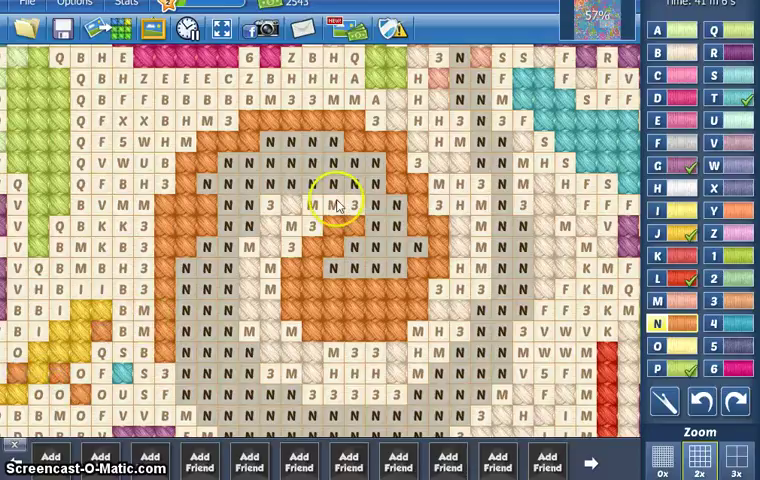
{"action": "mouse_move", "coordinate": [355, 228]}
{"action": "left_mouse_down"}
{"action": "mouse_move", "coordinate": [375, 247]}
{"action": "mouse_move", "coordinate": [408, 240]}
{"action": "left_mouse_up"}
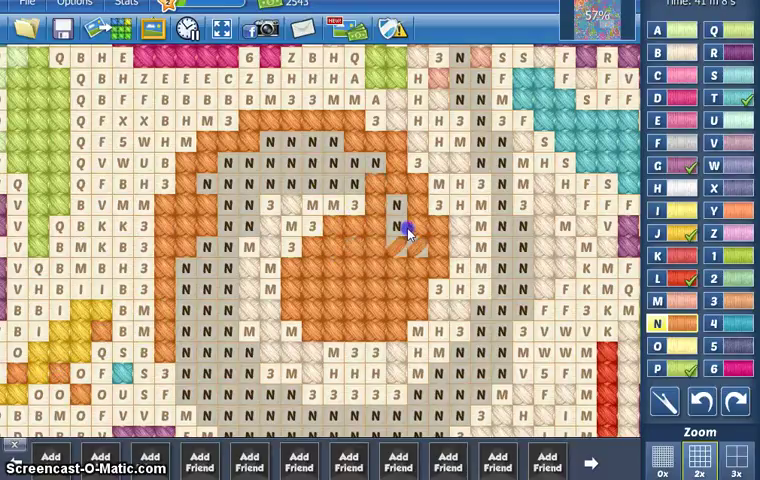
{"action": "mouse_move", "coordinate": [350, 185]}
{"action": "left_mouse_down"}
{"action": "mouse_move", "coordinate": [230, 187]}
{"action": "mouse_move", "coordinate": [320, 150]}
{"action": "mouse_move", "coordinate": [328, 158]}
{"action": "left_mouse_up"}
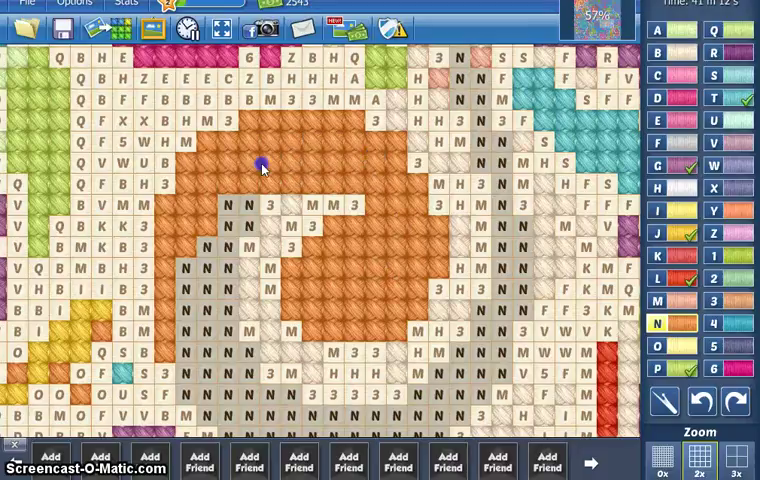
{"action": "mouse_move", "coordinate": [228, 205]}
{"action": "left_mouse_down"}
{"action": "mouse_move", "coordinate": [250, 224]}
{"action": "mouse_move", "coordinate": [227, 390]}
{"action": "left_mouse_up"}
{"action": "left_click_drag", "start_coordinate": [206, 250], "coordinate": [206, 390]}
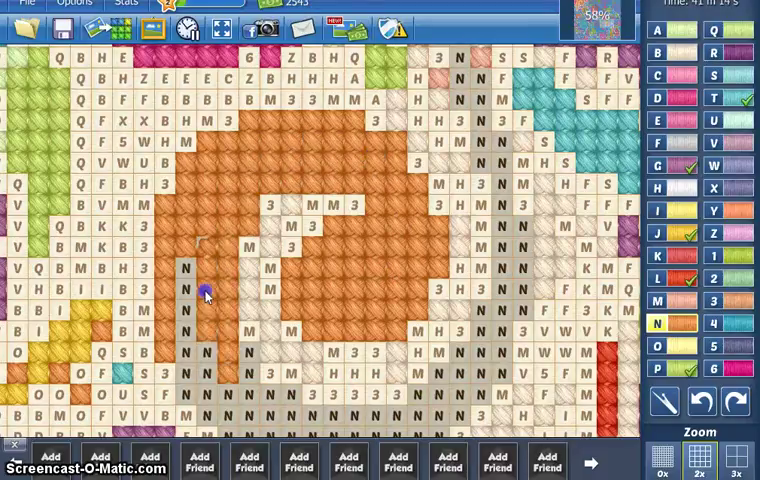
{"action": "mouse_move", "coordinate": [185, 260]}
{"action": "left_mouse_down"}
{"action": "mouse_move", "coordinate": [185, 395]}
{"action": "mouse_move", "coordinate": [255, 395]}
{"action": "mouse_move", "coordinate": [315, 415]}
{"action": "mouse_move", "coordinate": [430, 418]}
{"action": "left_mouse_up"}
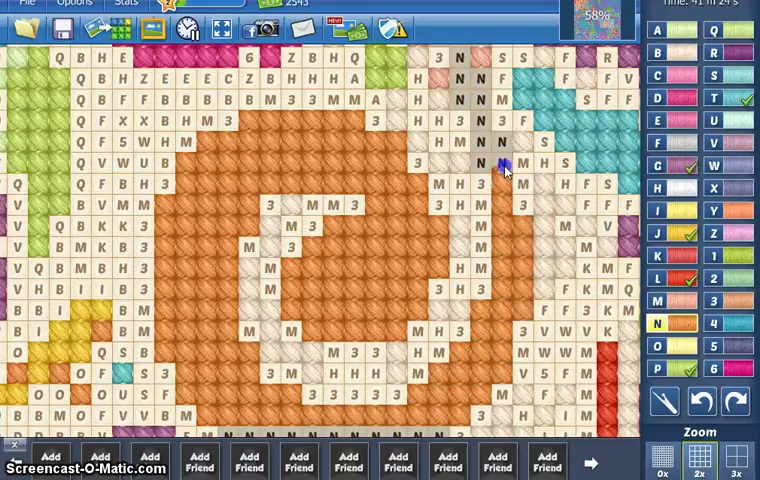
Step: Stitch the right-hand N column, a top cell, and the upper strip orange
{"action": "left_click_drag", "start_coordinate": [490, 162], "coordinate": [480, 80]}
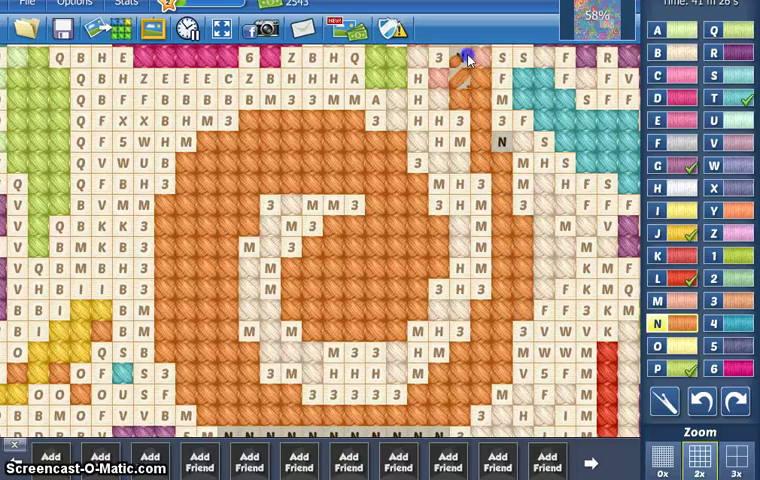
{"action": "left_click_drag", "start_coordinate": [500, 145], "coordinate": [488, 120]}
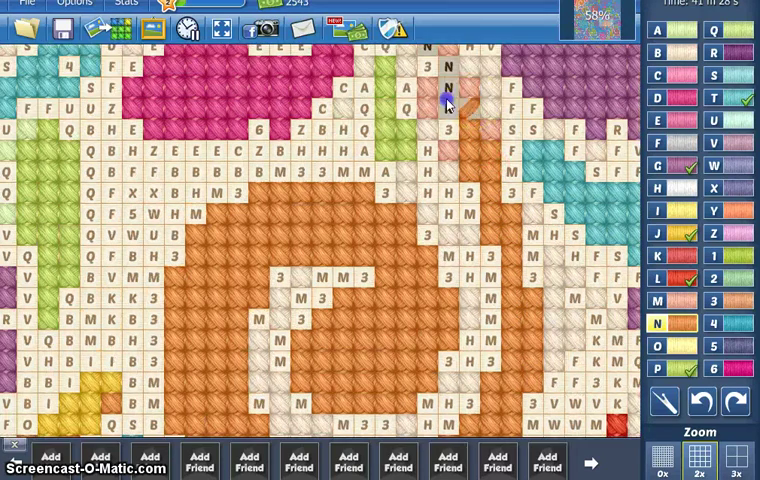
{"action": "scroll", "coordinate": [448, 95], "scroll_direction": "up", "scroll_amount": 3}
{"action": "left_click", "coordinate": [440, 130]}
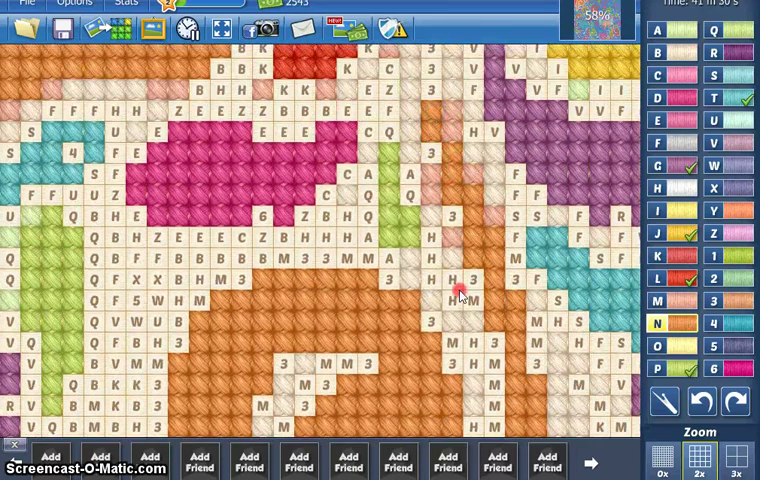
{"action": "scroll", "coordinate": [460, 295], "scroll_direction": "down", "scroll_amount": 5}
{"action": "mouse_move", "coordinate": [465, 300]}
{"action": "left_mouse_down"}
{"action": "mouse_move", "coordinate": [290, 295]}
{"action": "mouse_move", "coordinate": [415, 303]}
{"action": "left_mouse_up"}
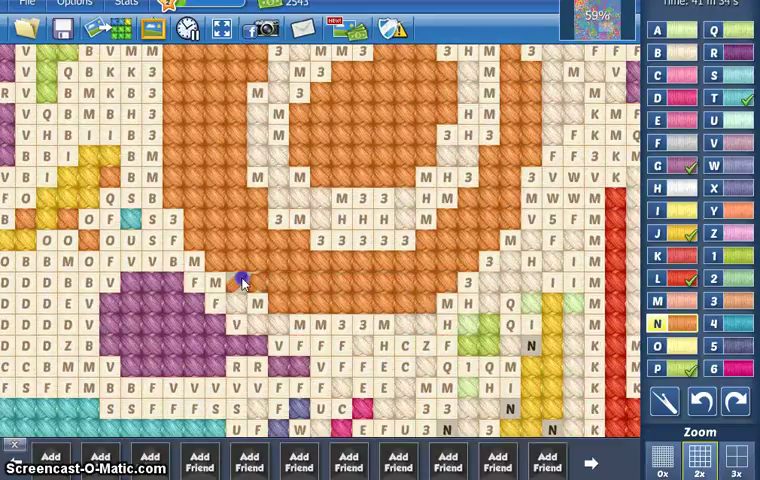
{"action": "scroll", "coordinate": [368, 361], "scroll_direction": "down", "scroll_amount": 5}
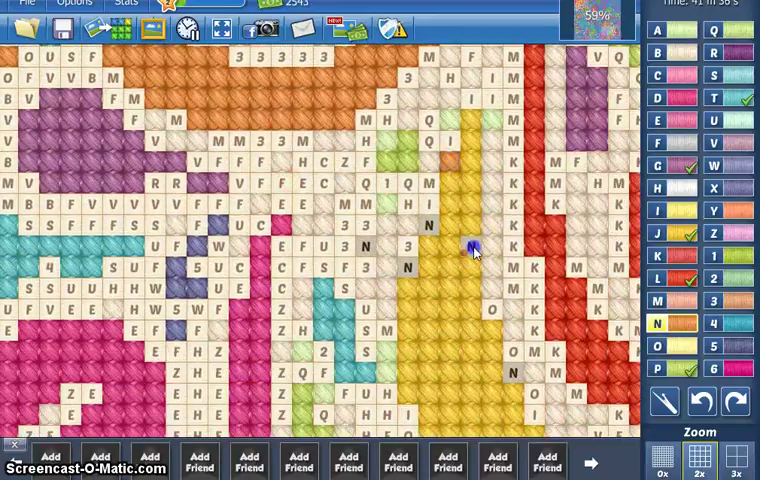
Step: Stitch two leftover N cells orange, including one near the pink swirl
{"action": "left_click", "coordinate": [364, 248]}
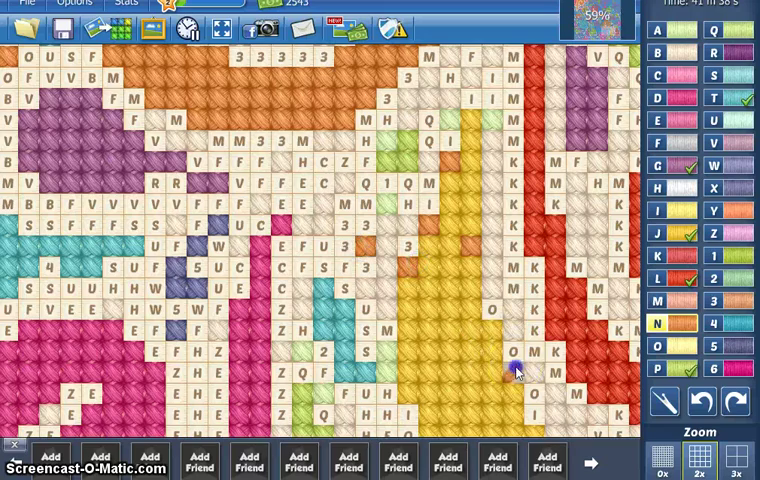
{"action": "scroll", "coordinate": [515, 372], "scroll_direction": "down", "scroll_amount": 5}
{"action": "left_click_drag", "start_coordinate": [268, 348], "coordinate": [475, 232]}
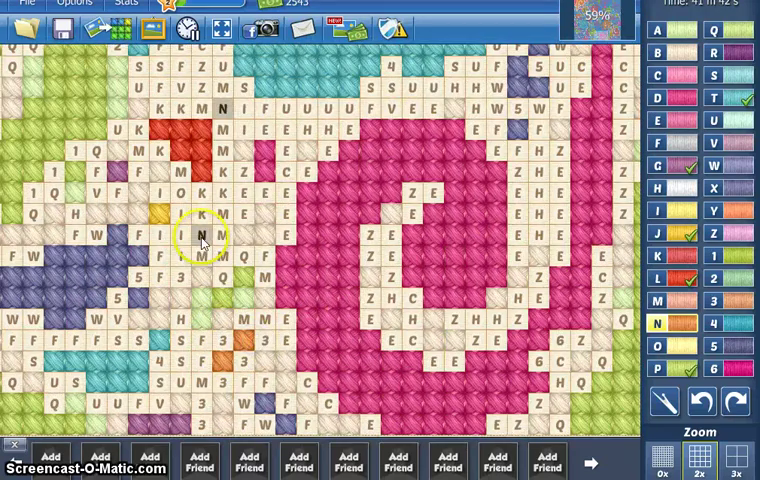
{"action": "left_click", "coordinate": [200, 237]}
{"action": "left_click_drag", "start_coordinate": [222, 103], "coordinate": [458, 153]}
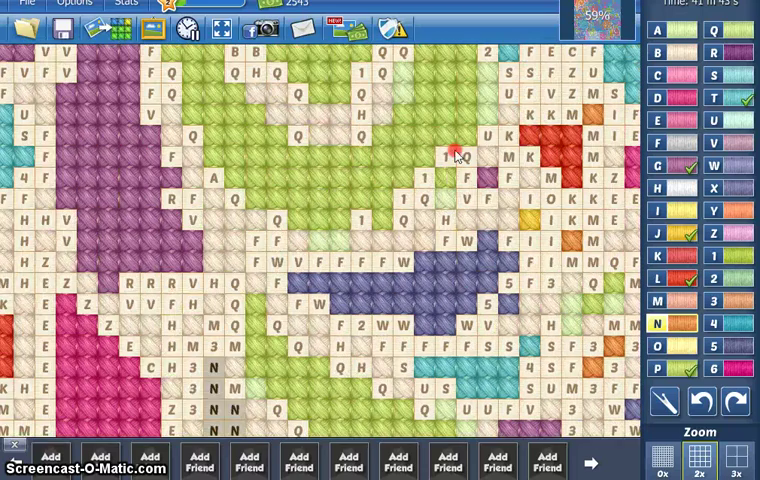
{"action": "left_click_drag", "start_coordinate": [220, 430], "coordinate": [398, 183]}
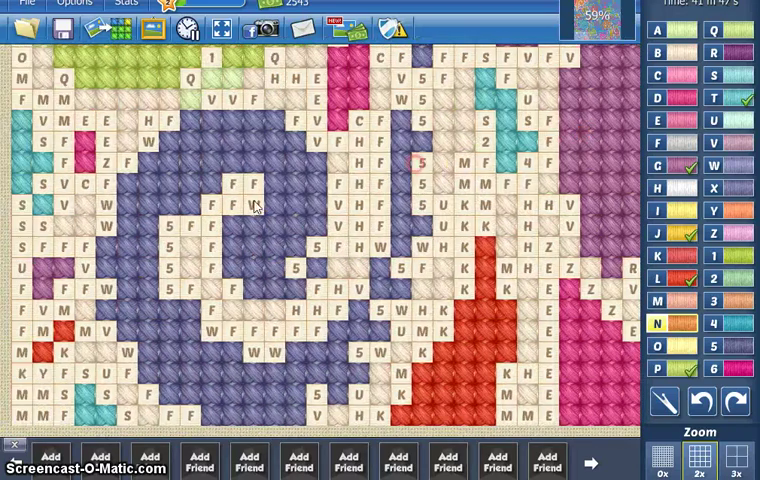
Step: Stitch stray N cells near the top of the teal spiral region
{"action": "left_click_drag", "start_coordinate": [246, 243], "coordinate": [460, 345]}
{"action": "scroll", "coordinate": [460, 345], "scroll_direction": "up", "scroll_amount": 1}
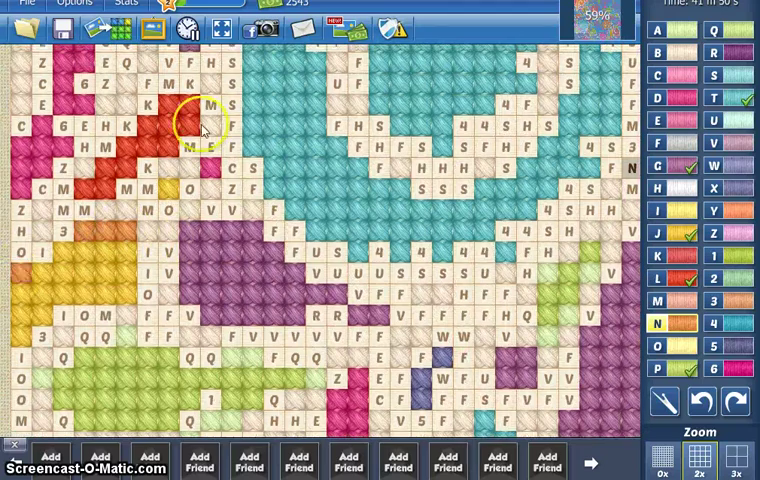
{"action": "left_click_drag", "start_coordinate": [200, 110], "coordinate": [270, 330]}
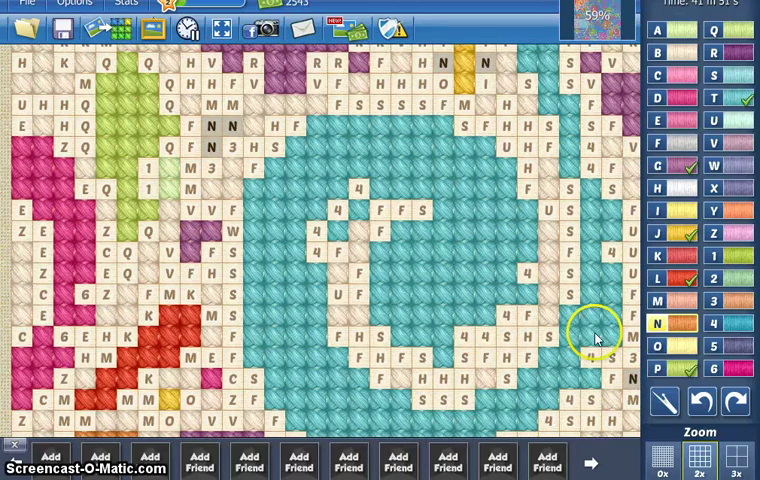
{"action": "left_click", "coordinate": [485, 63]}
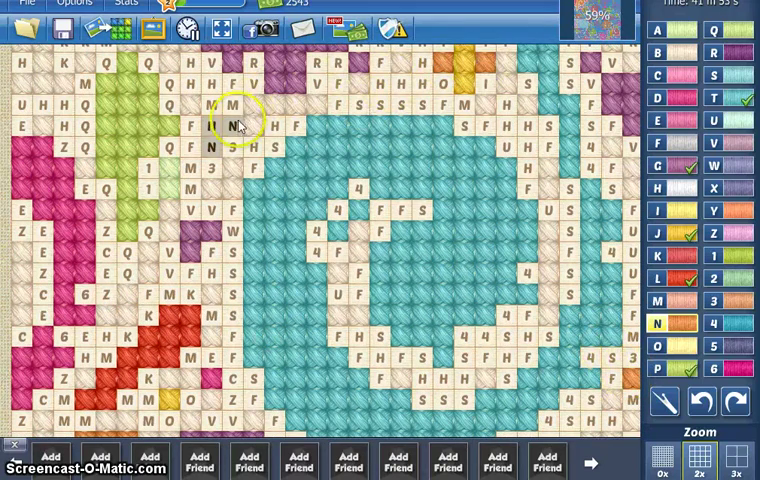
{"action": "left_click_drag", "start_coordinate": [210, 143], "coordinate": [280, 175]}
{"action": "left_click_drag", "start_coordinate": [130, 120], "coordinate": [170, 270]}
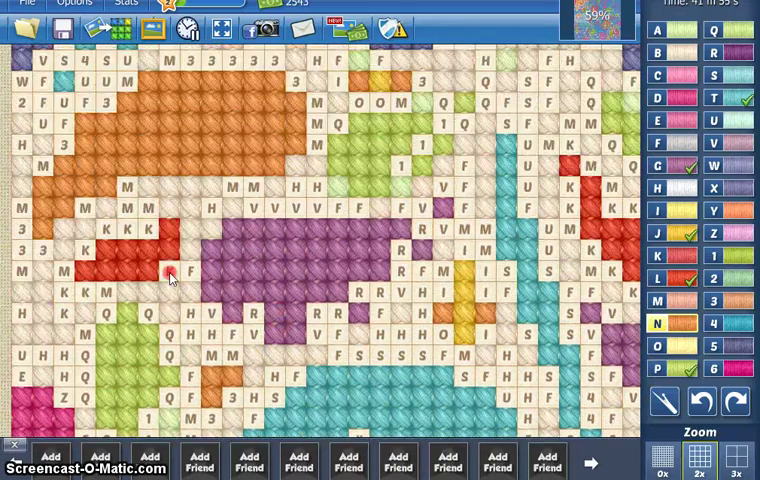
Step: Stitch an orange N square in the area right of the red G spiral
{"action": "mouse_move", "coordinate": [188, 183]}
{"action": "left_mouse_down"}
{"action": "mouse_move", "coordinate": [245, 225]}
{"action": "mouse_move", "coordinate": [135, 260]}
{"action": "mouse_move", "coordinate": [375, 215]}
{"action": "mouse_move", "coordinate": [181, 276]}
{"action": "left_mouse_up"}
{"action": "left_click_drag", "start_coordinate": [435, 165], "coordinate": [220, 250]}
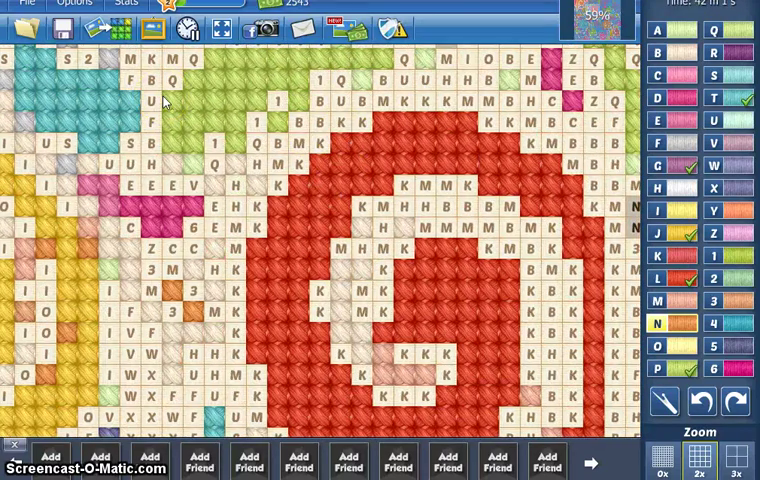
{"action": "left_click_drag", "start_coordinate": [537, 267], "coordinate": [292, 258]}
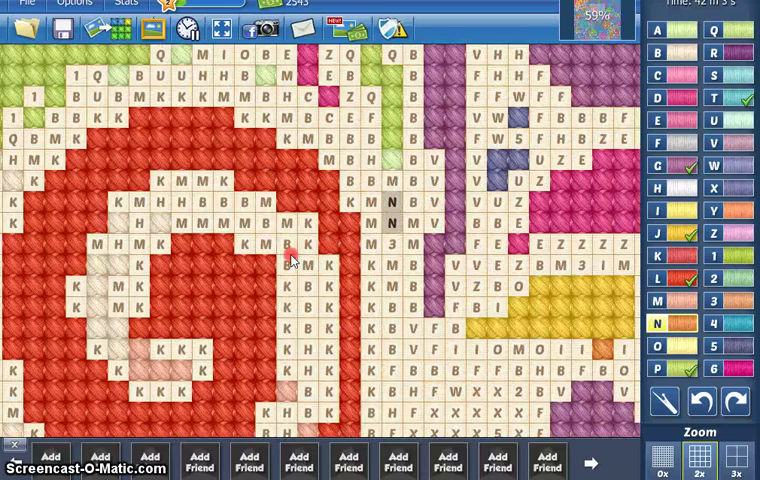
{"action": "left_click", "coordinate": [392, 222]}
{"action": "left_click_drag", "start_coordinate": [330, 140], "coordinate": [300, 290]}
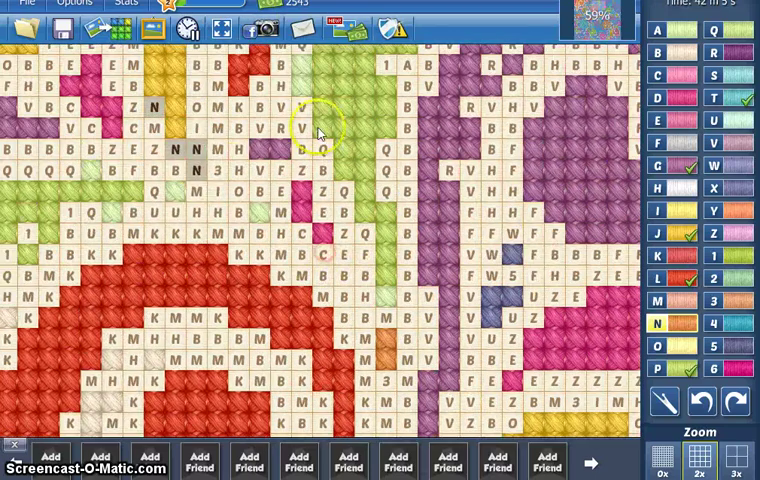
Step: Stitch the cluster of N squares at the top-left, below the teal swirl
{"action": "left_click", "coordinate": [155, 108]}
{"action": "left_click", "coordinate": [120, 95]}
{"action": "left_click_drag", "start_coordinate": [153, 108], "coordinate": [204, 300]}
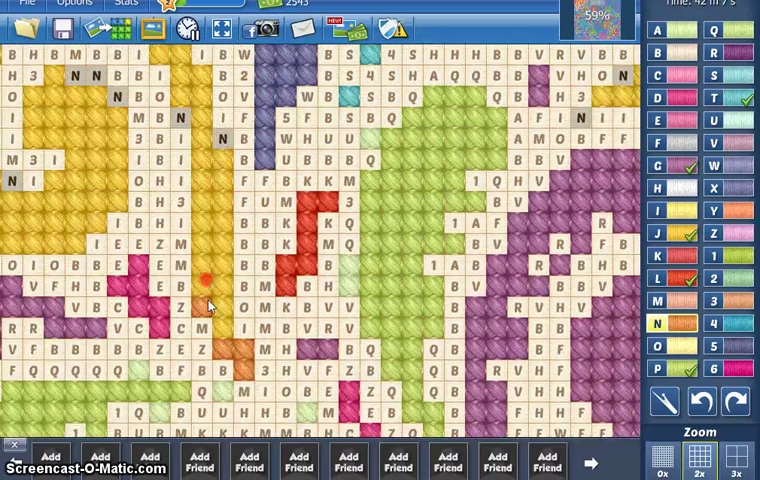
{"action": "left_click", "coordinate": [140, 104]}
{"action": "left_click", "coordinate": [105, 85]}
{"action": "left_click", "coordinate": [78, 65]}
{"action": "left_click", "coordinate": [98, 96]}
{"action": "left_click", "coordinate": [76, 98]}
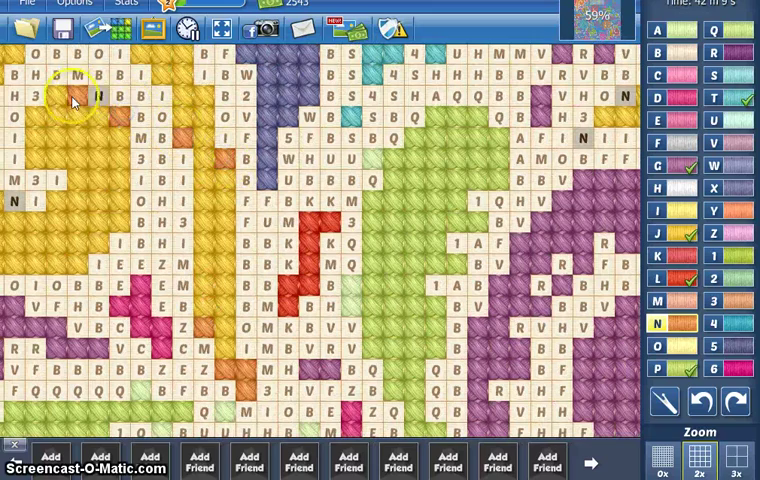
{"action": "left_click", "coordinate": [16, 108]}
{"action": "left_click", "coordinate": [16, 200]}
Step: Stitch scattered N squares, a right-hand column, and a middle patch orange
{"action": "left_click_drag", "start_coordinate": [200, 250], "coordinate": [110, 100]}
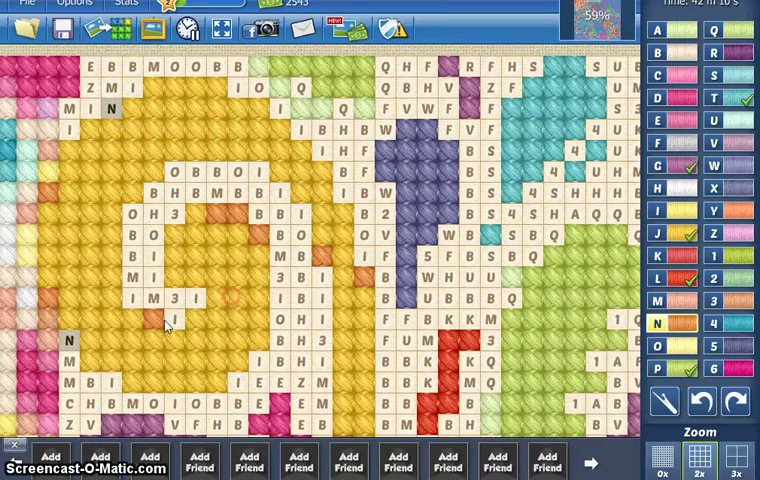
{"action": "left_click_drag", "start_coordinate": [418, 212], "coordinate": [50, 190]}
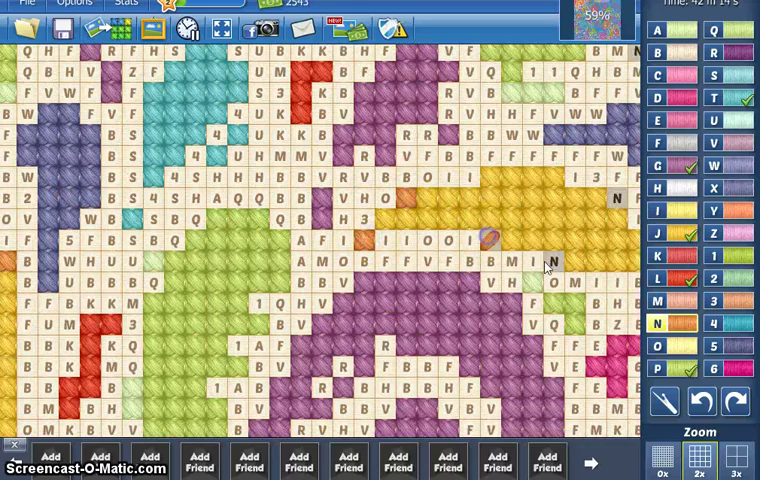
{"action": "left_click", "coordinate": [618, 200]}
{"action": "left_click", "coordinate": [554, 262]}
{"action": "left_click_drag", "start_coordinate": [554, 250], "coordinate": [262, 247]}
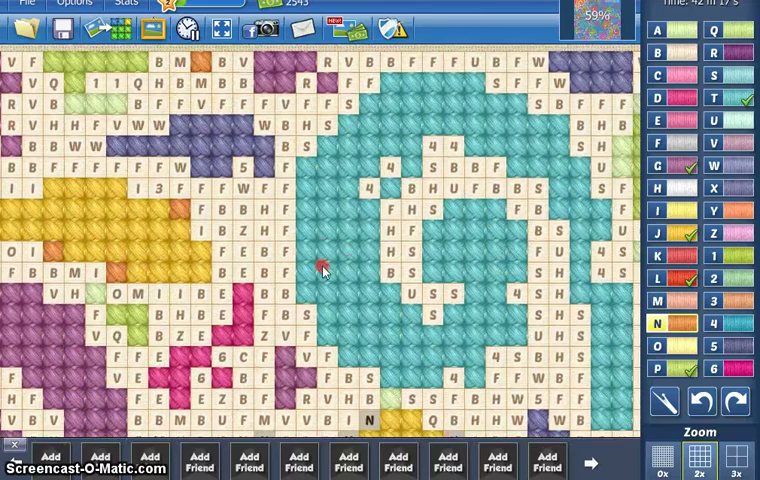
{"action": "left_click_drag", "start_coordinate": [322, 263], "coordinate": [176, 260]}
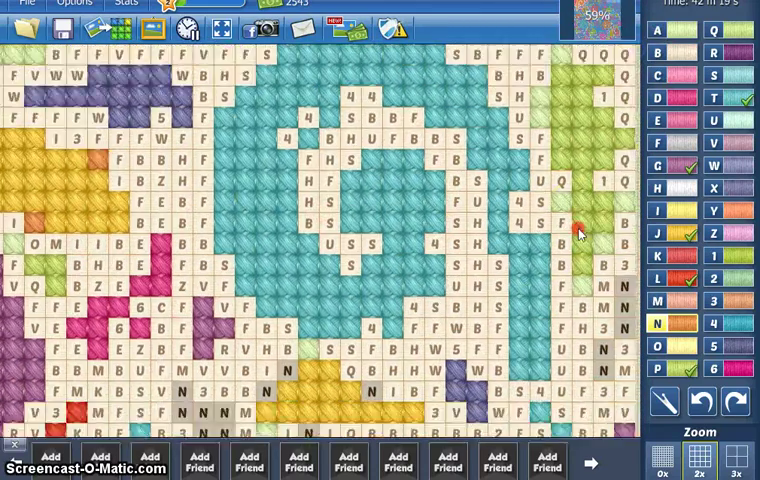
{"action": "left_click_drag", "start_coordinate": [577, 300], "coordinate": [577, 150]}
{"action": "left_click_drag", "start_coordinate": [621, 190], "coordinate": [621, 255]}
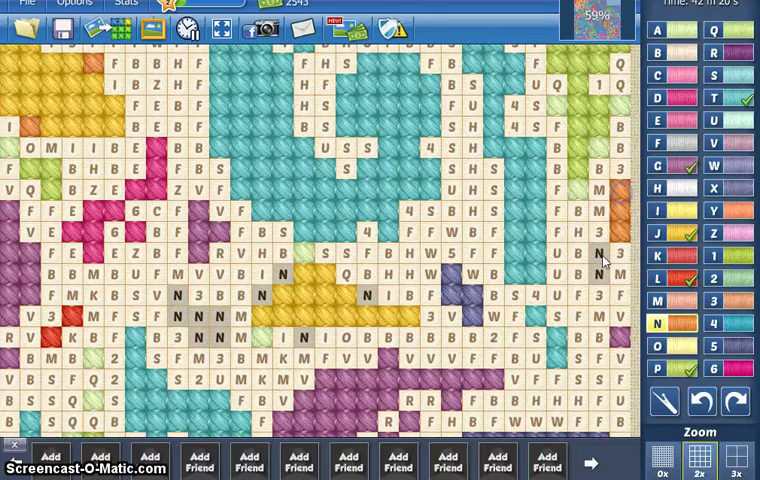
{"action": "left_click_drag", "start_coordinate": [262, 295], "coordinate": [218, 338]}
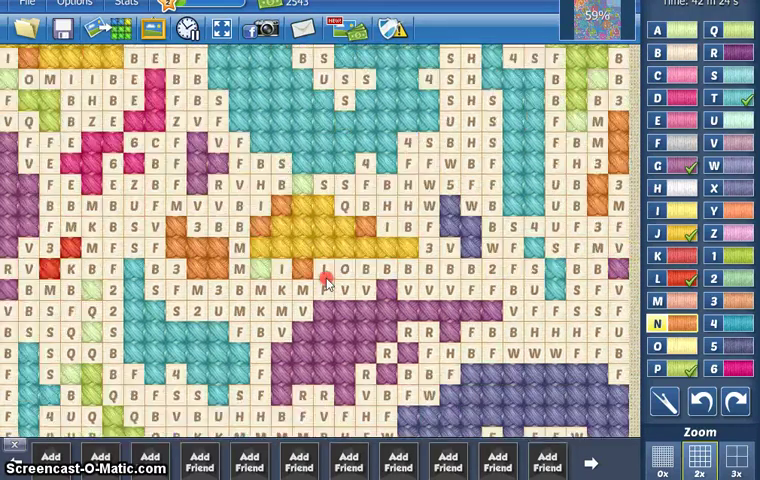
Step: Stitch the small N cluster and vertical N column in the purple-green area
{"action": "left_click_drag", "start_coordinate": [320, 280], "coordinate": [320, 120]}
{"action": "left_click_drag", "start_coordinate": [380, 290], "coordinate": [320, 120]}
{"action": "left_click_drag", "start_coordinate": [340, 270], "coordinate": [305, 185]}
{"action": "left_click_drag", "start_coordinate": [323, 228], "coordinate": [343, 268]}
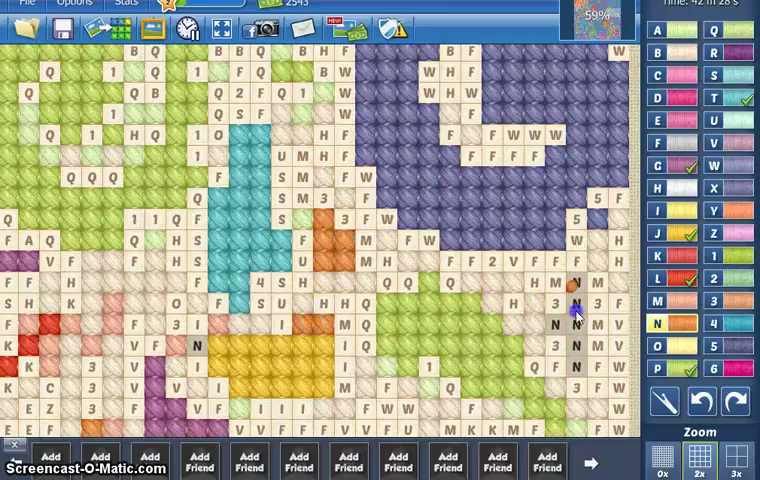
{"action": "left_click_drag", "start_coordinate": [576, 283], "coordinate": [576, 345]}
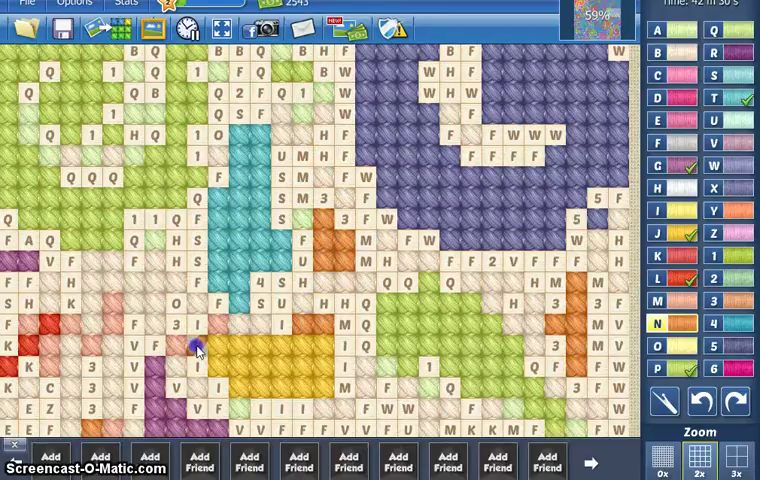
{"action": "scroll", "coordinate": [416, 390], "scroll_direction": "down", "scroll_amount": 5}
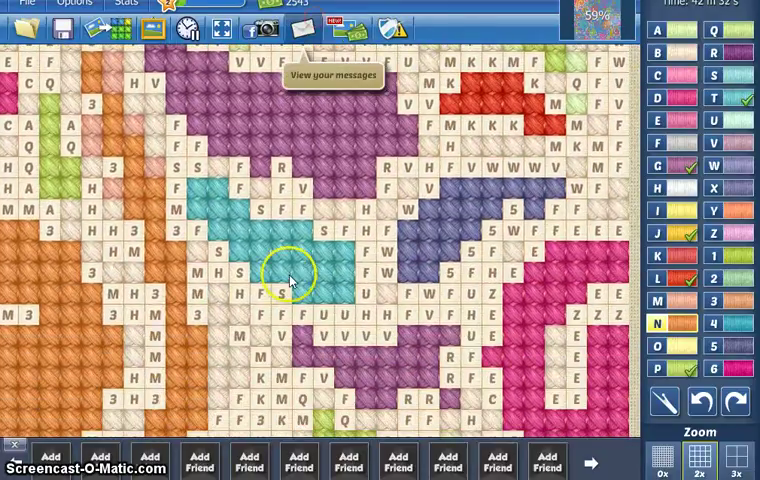
Step: Close the stray browser menu, then stitch an N column and block orange near the red area
{"action": "right_click", "coordinate": [330, 10]}
{"action": "scroll", "coordinate": [254, 99], "scroll_direction": "down", "scroll_amount": 5}
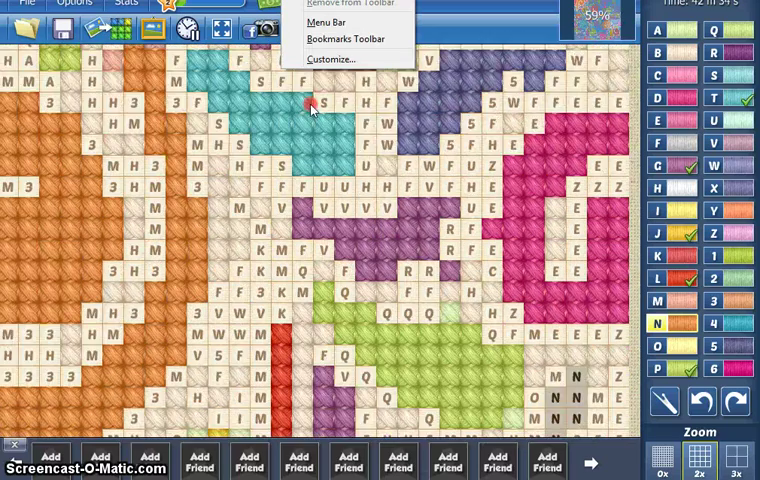
{"action": "scroll", "coordinate": [310, 160], "scroll_direction": "down", "scroll_amount": 5}
{"action": "left_click", "coordinate": [310, 160]}
{"action": "mouse_move", "coordinate": [577, 263]}
{"action": "left_mouse_down"}
{"action": "mouse_move", "coordinate": [602, 305]}
{"action": "mouse_move", "coordinate": [573, 300]}
{"action": "mouse_move", "coordinate": [555, 335]}
{"action": "left_mouse_up"}
{"action": "scroll", "coordinate": [532, 345], "scroll_direction": "down", "scroll_amount": 5}
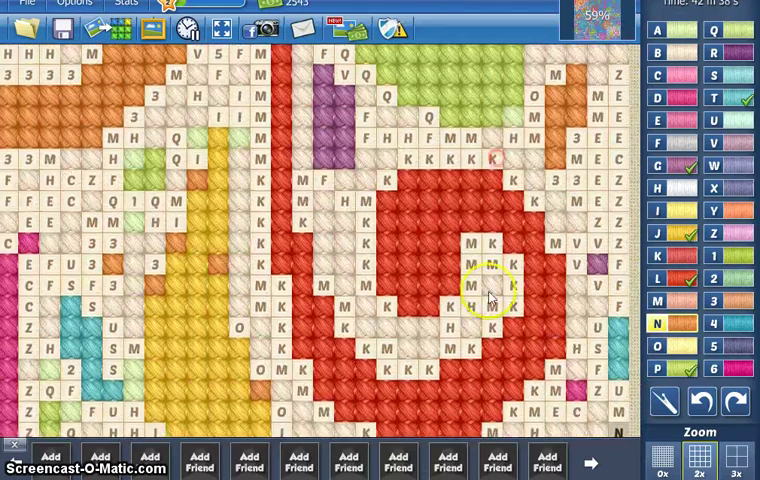
{"action": "scroll", "coordinate": [500, 300], "scroll_direction": "down", "scroll_amount": 5}
{"action": "scroll", "coordinate": [507, 330], "scroll_direction": "down", "scroll_amount": 5}
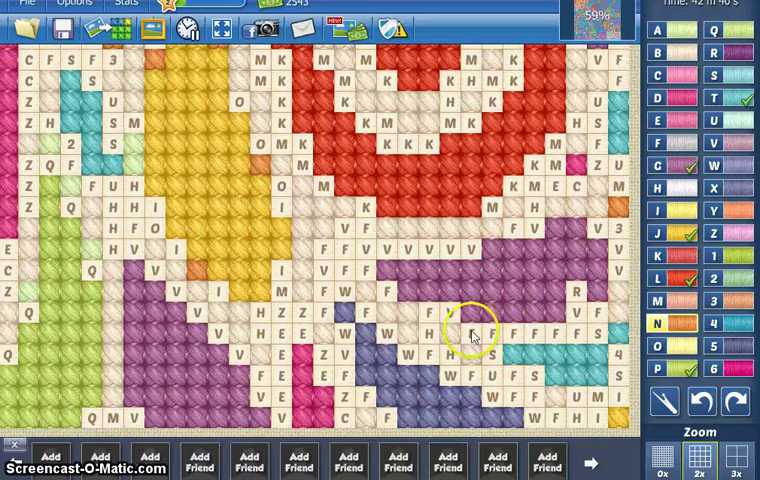
{"action": "scroll", "coordinate": [450, 320], "scroll_direction": "down", "scroll_amount": 5}
{"action": "scroll", "coordinate": [420, 240], "scroll_direction": "down", "scroll_amount": 5}
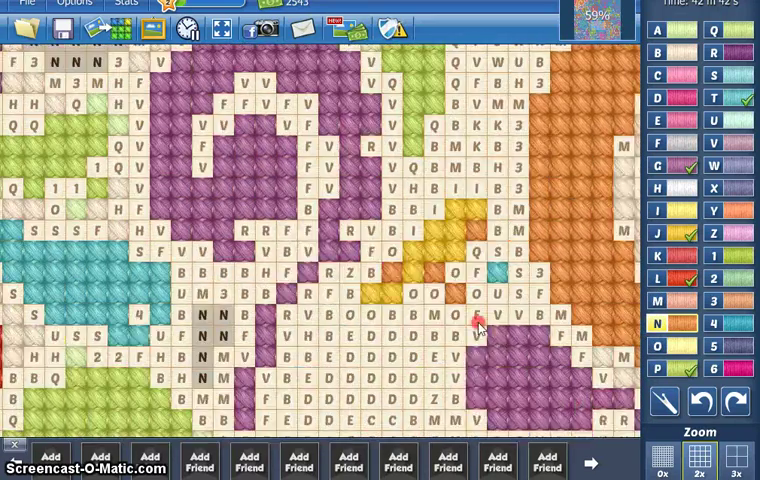
{"action": "scroll", "coordinate": [470, 320], "scroll_direction": "down", "scroll_amount": 5}
{"action": "mouse_move", "coordinate": [336, 117]}
{"action": "left_mouse_down"}
{"action": "mouse_move", "coordinate": [255, 122]}
{"action": "mouse_move", "coordinate": [188, 138]}
{"action": "left_mouse_up"}
{"action": "left_click_drag", "start_coordinate": [272, 159], "coordinate": [188, 159]}
{"action": "mouse_move", "coordinate": [250, 180]}
{"action": "left_mouse_down"}
{"action": "mouse_move", "coordinate": [167, 180]}
{"action": "mouse_move", "coordinate": [248, 183]}
{"action": "mouse_move", "coordinate": [293, 159]}
{"action": "left_mouse_up"}
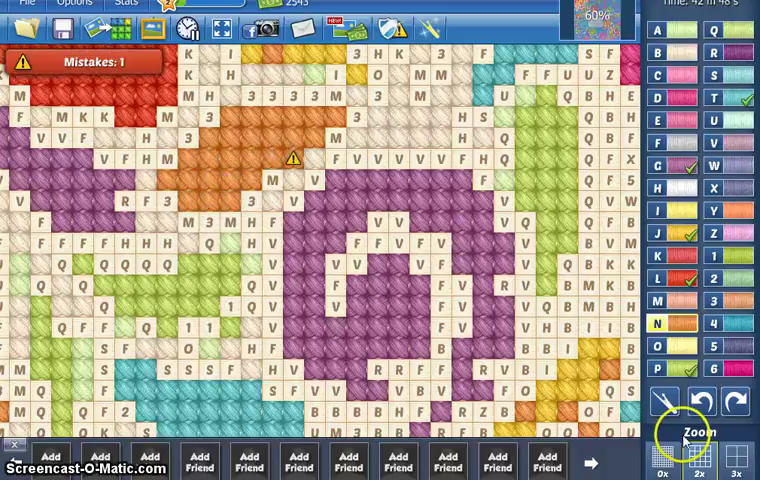
Step: Stitch the last two N squares to complete the orange thread, then show the whole swirl pattern
{"action": "left_click", "coordinate": [293, 159]}
{"action": "left_click", "coordinate": [657, 300]}
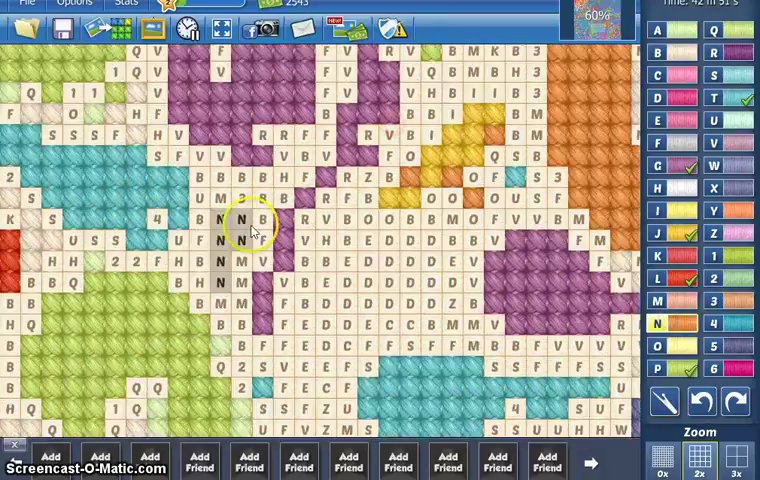
{"action": "left_click_drag", "start_coordinate": [243, 221], "coordinate": [222, 225]}
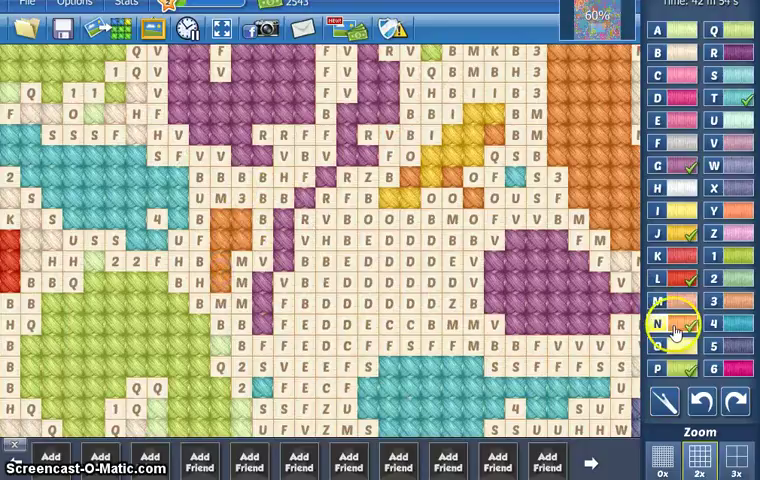
{"action": "left_click", "coordinate": [661, 458]}
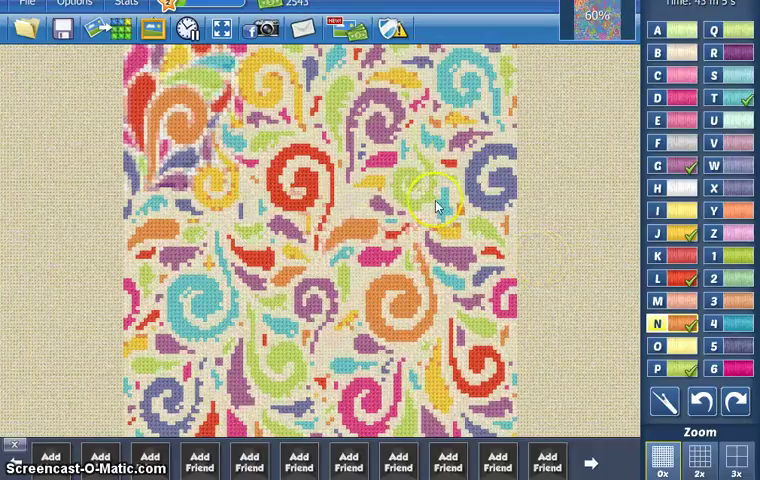
Step: Zoom 2x into the upper-left swirls and select the pale yellow O thread
{"action": "left_click", "coordinate": [699, 458]}
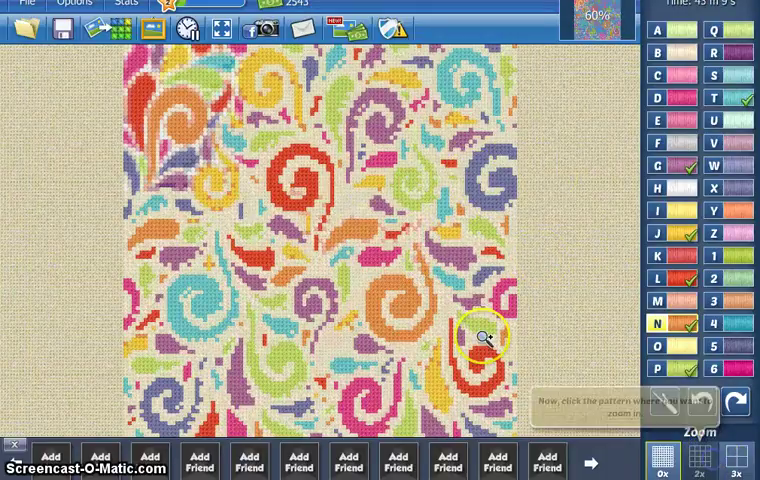
{"action": "left_click", "coordinate": [270, 105]}
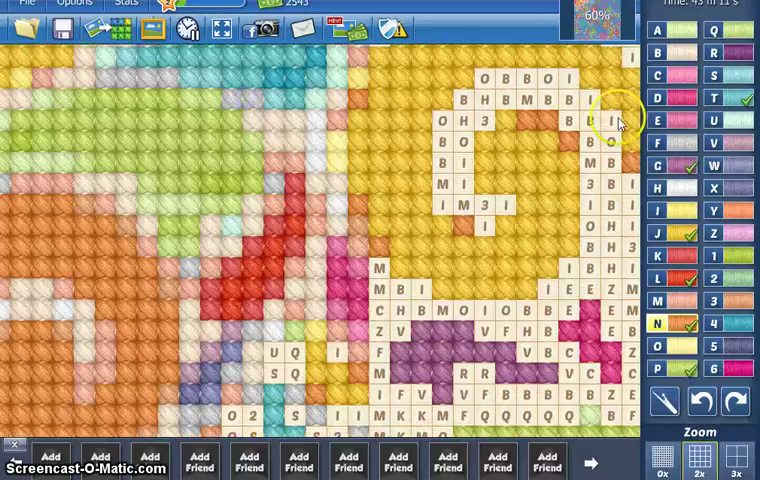
{"action": "left_click", "coordinate": [657, 346]}
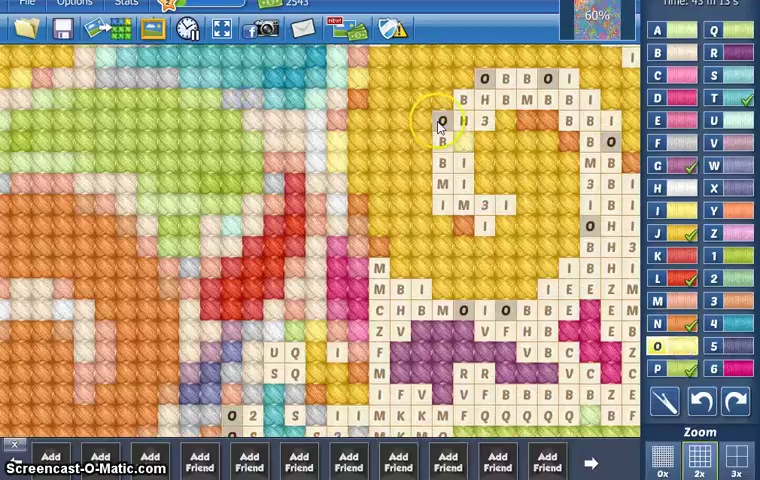